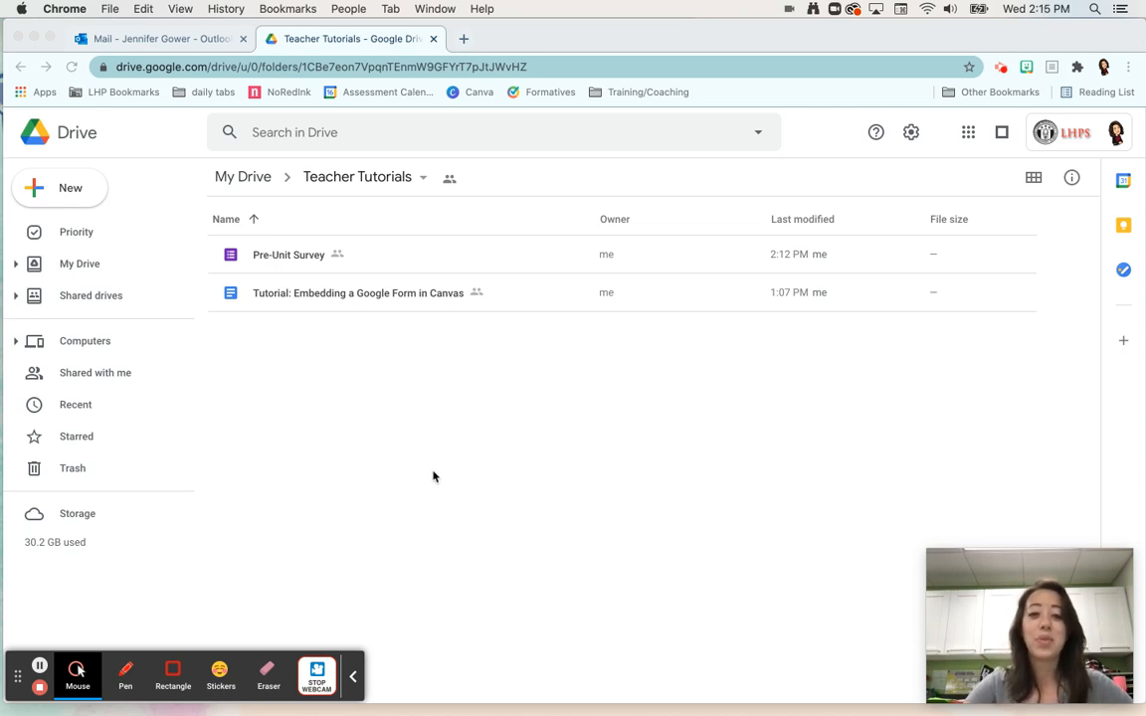
Step: Create a blank Google Form in the shared Teacher Tutorials folder, agreeing to share it with the folder's members
click(72, 191)
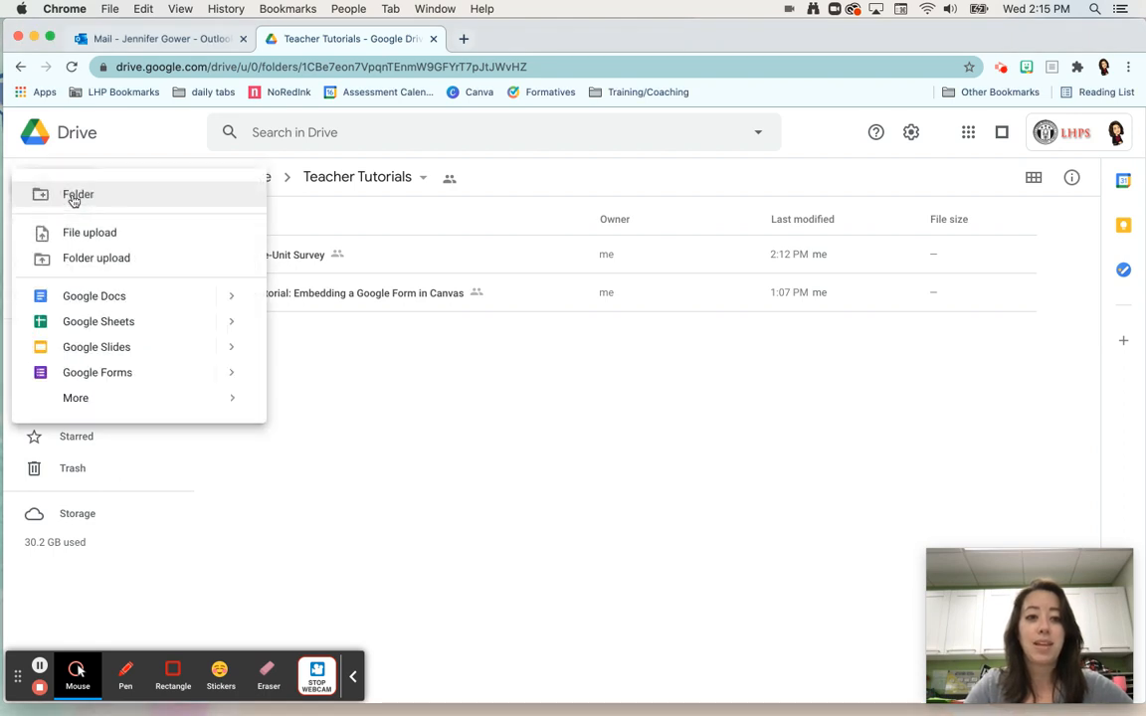
click(97, 372)
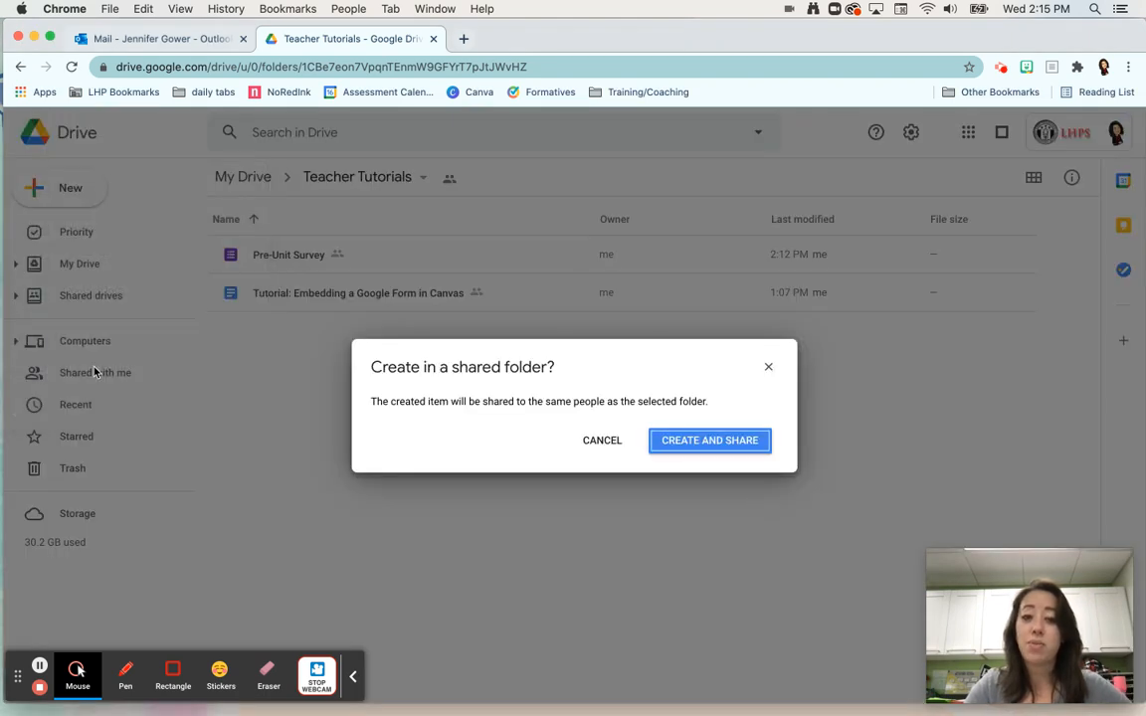
click(694, 444)
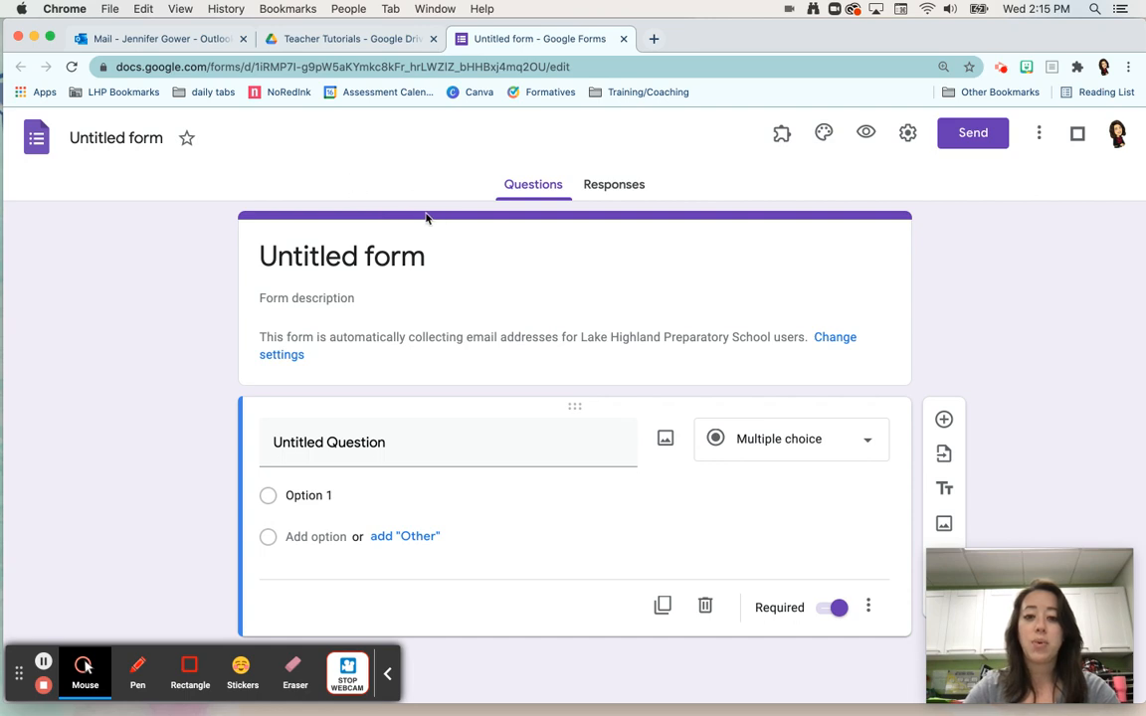
click(199, 422)
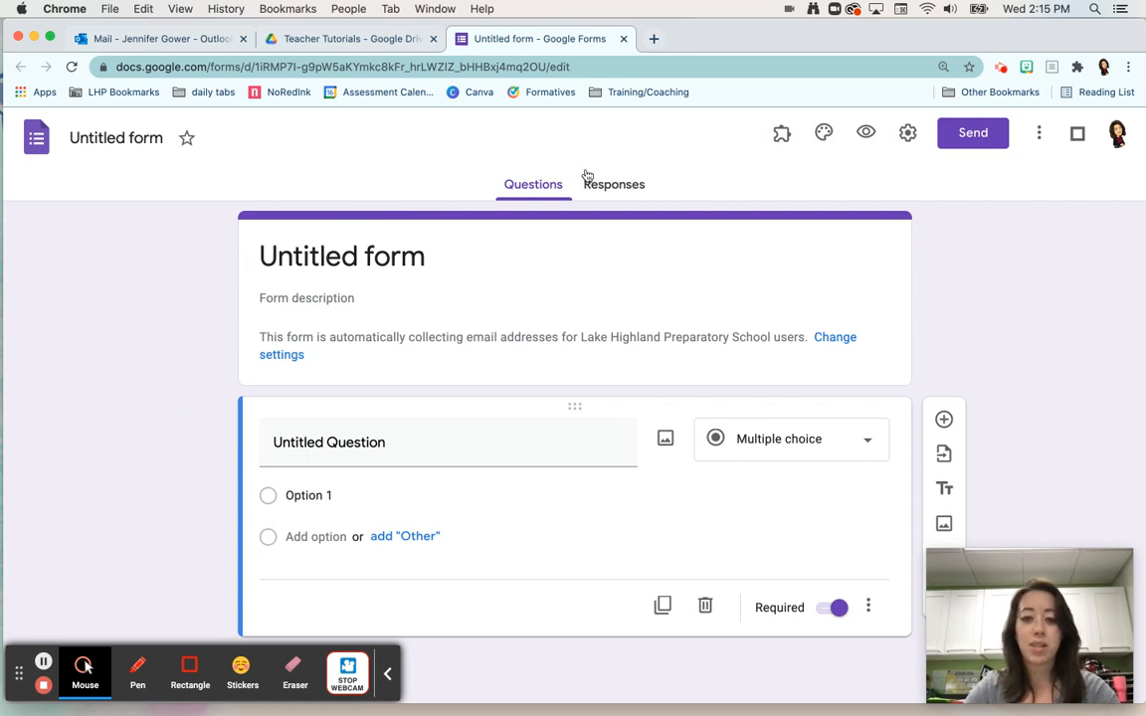
Step: View the new form's responses area, including the spreadsheet option and the accepting-responses setting
click(612, 186)
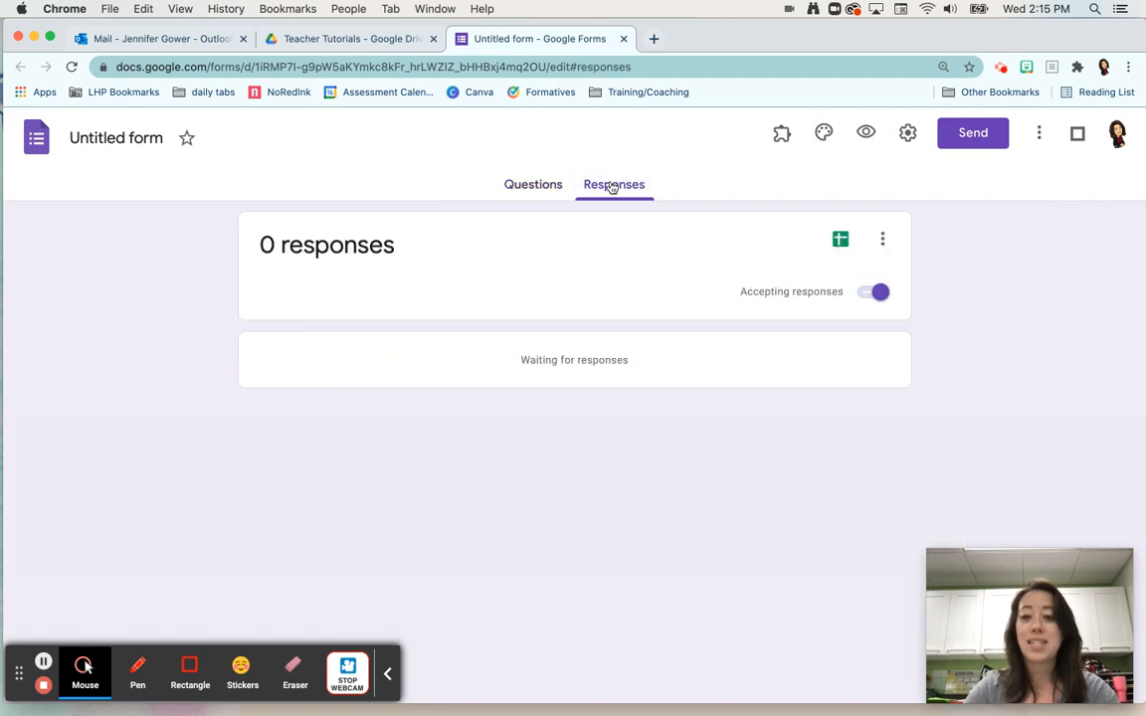
click(813, 246)
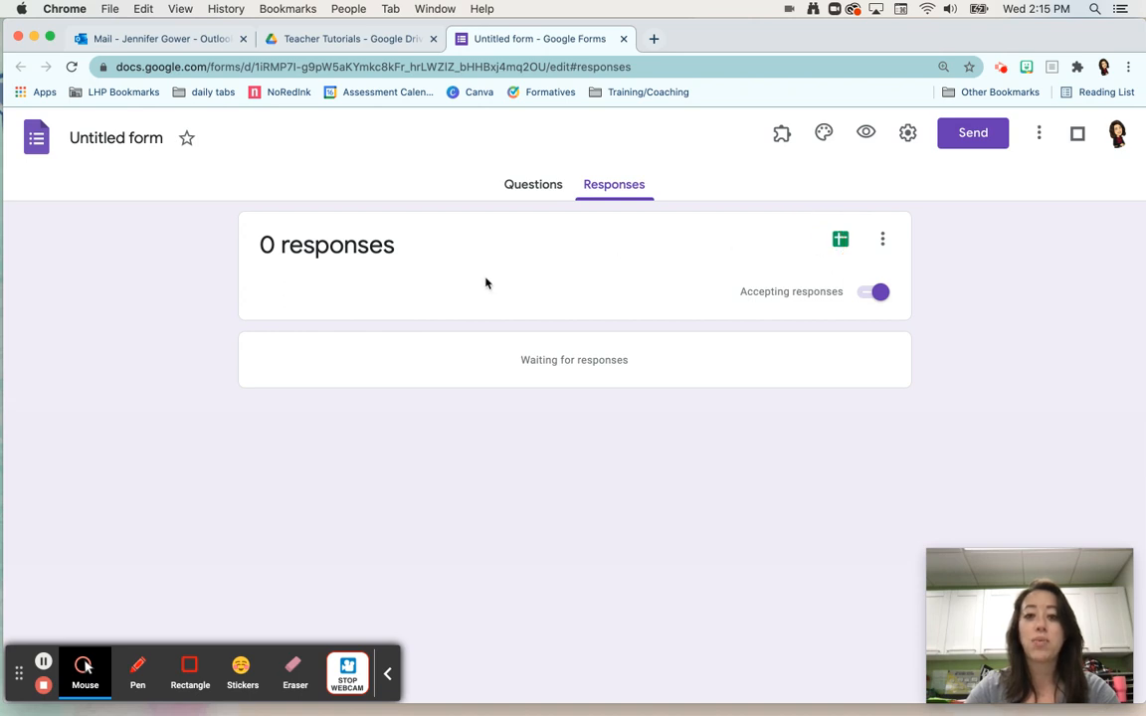
drag(439, 303, 383, 311)
click(445, 299)
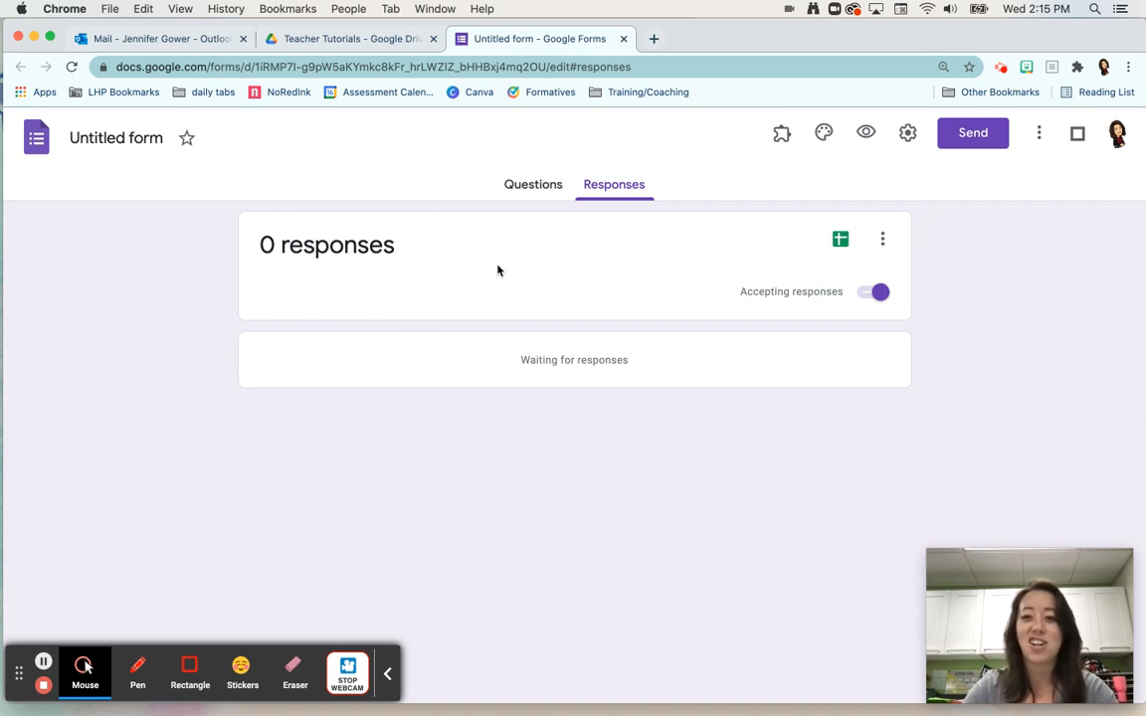
Step: Add the illustrated bookshelf image from the Work and School themes as the form's header
click(833, 159)
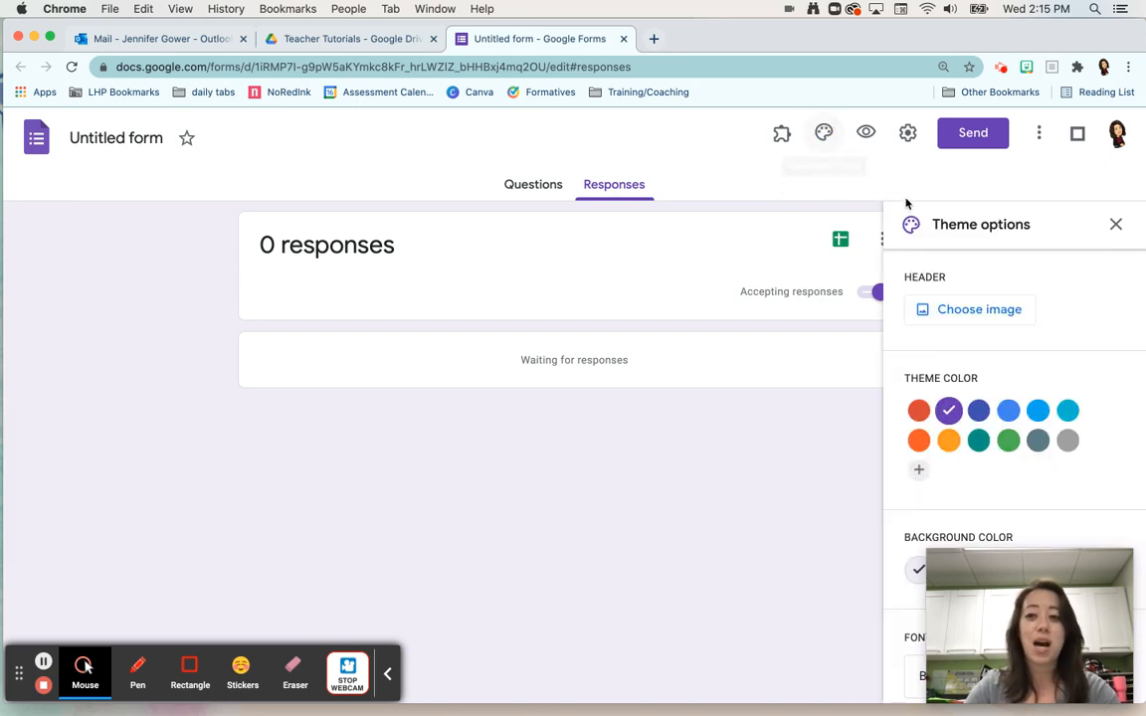
click(962, 313)
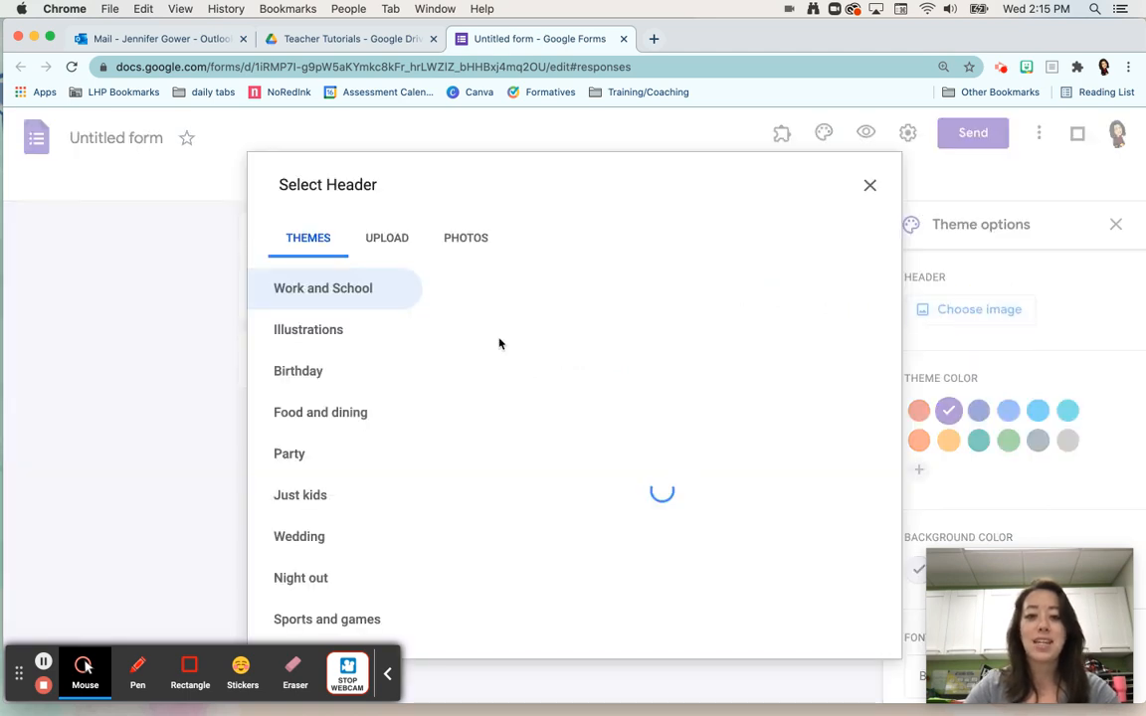
scroll(674, 526, down, 10)
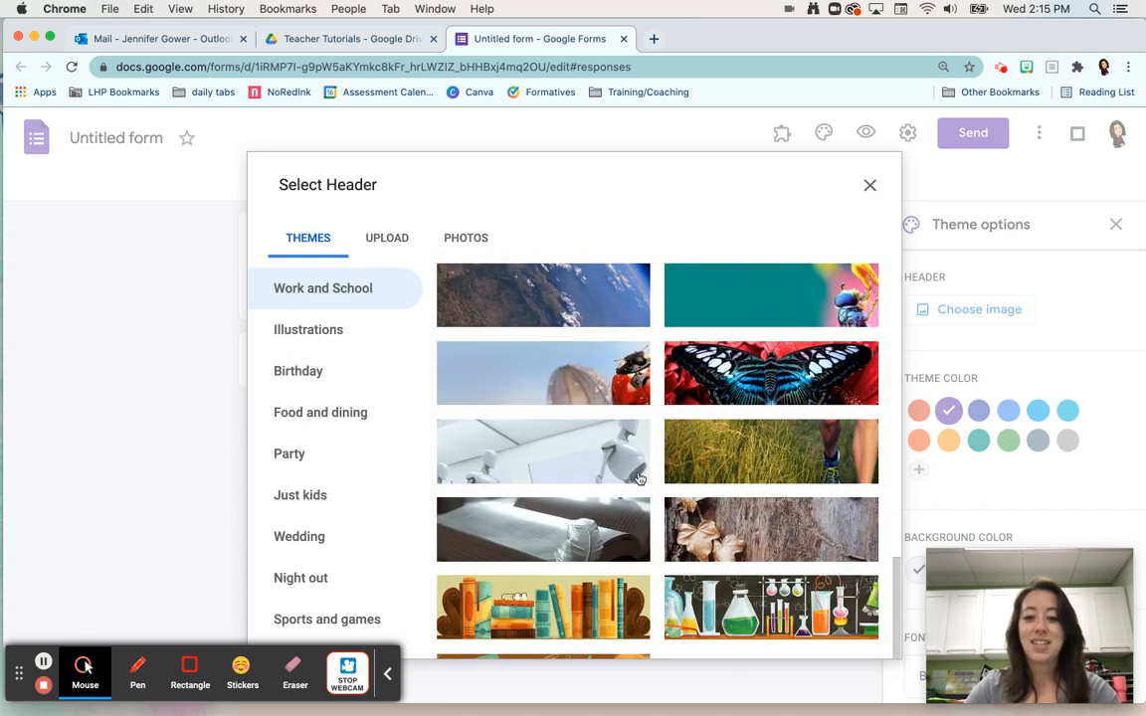
scroll(579, 553, down, 1)
click(560, 559)
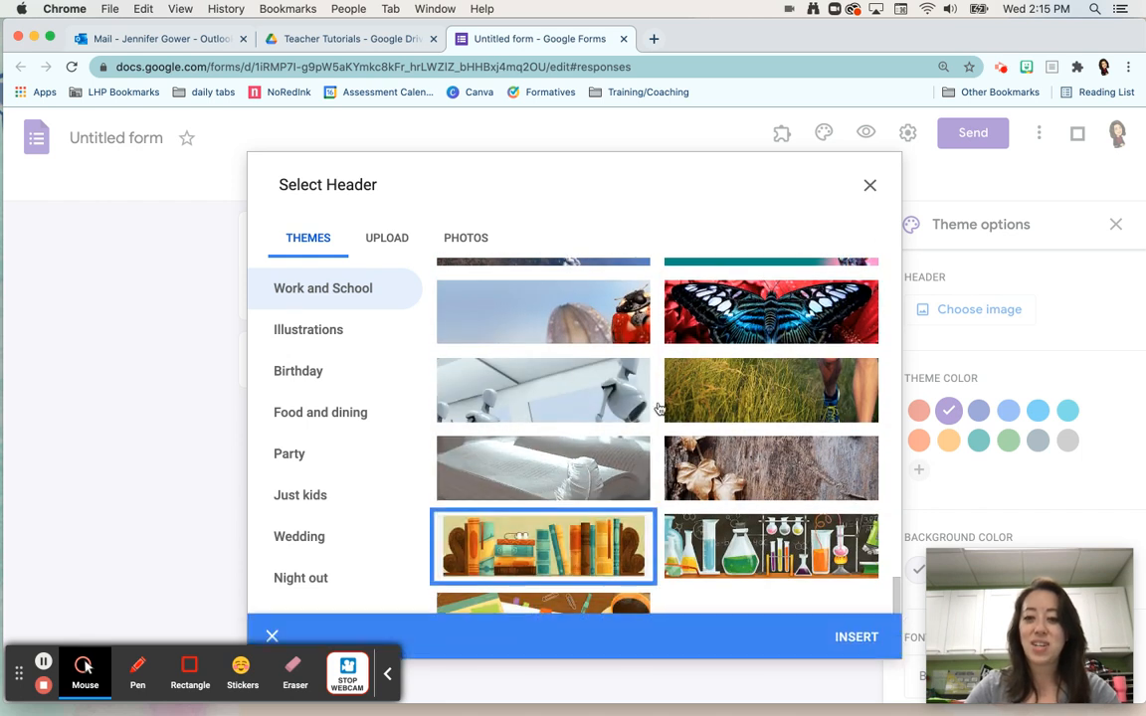
click(868, 643)
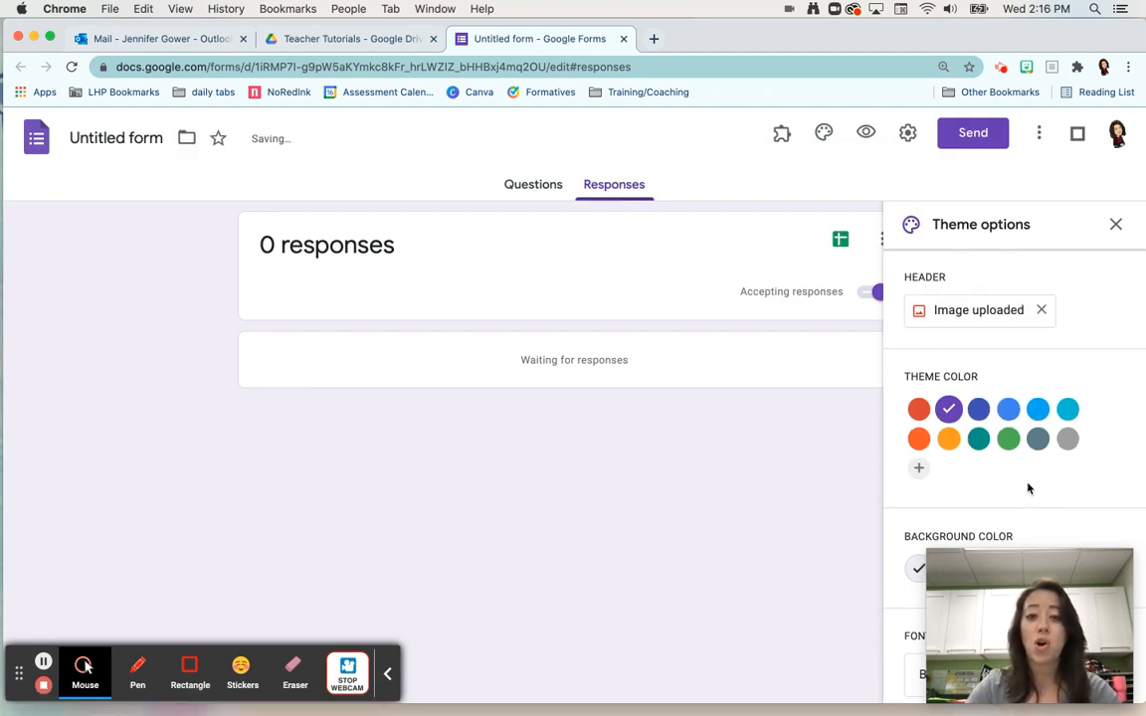
Step: Look through the font styles offered for the form's theme and close the theme options
drag(1053, 563, 140, 41)
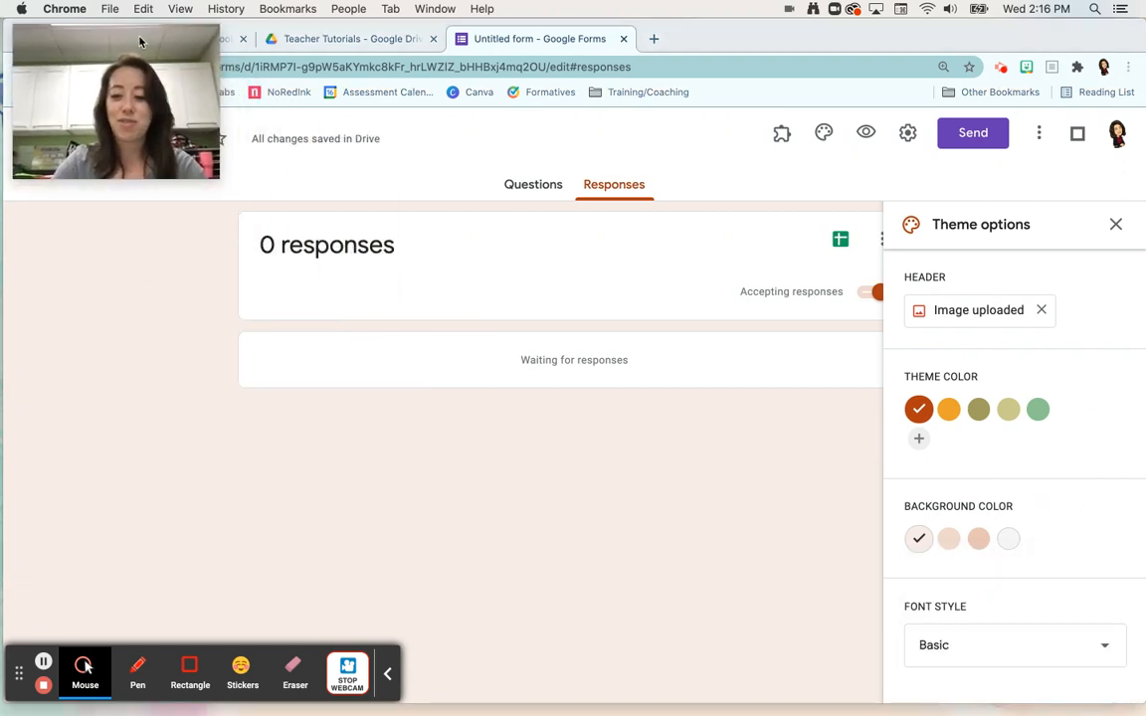
click(998, 650)
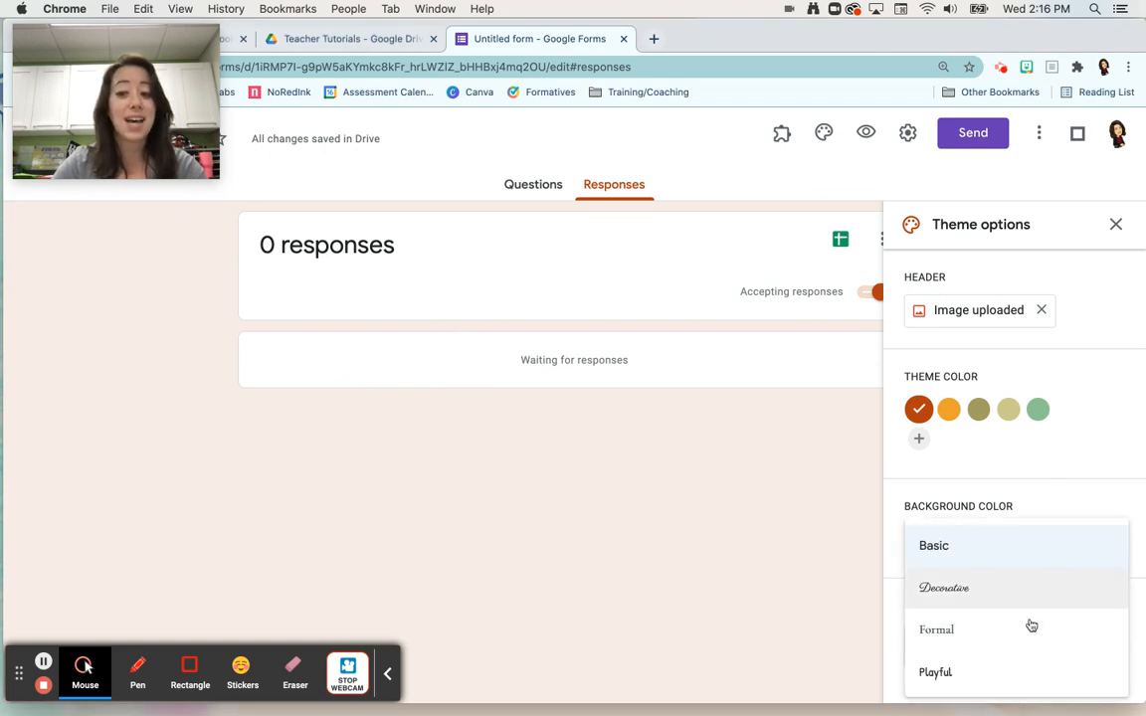
click(1071, 465)
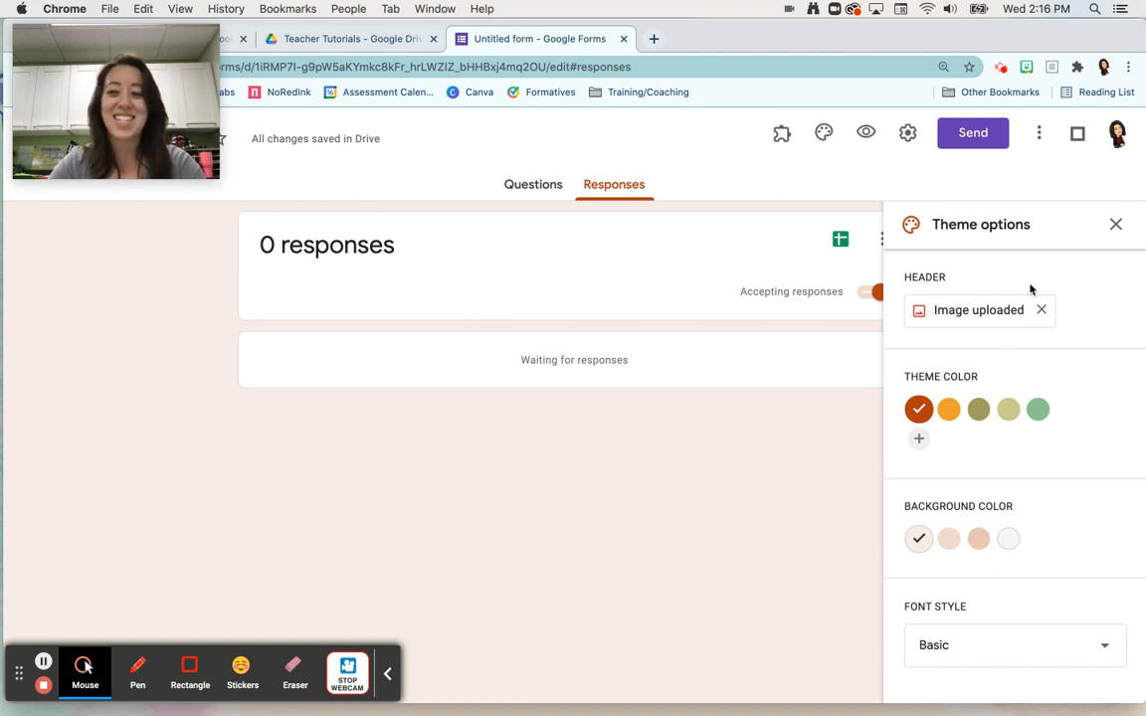
click(1116, 225)
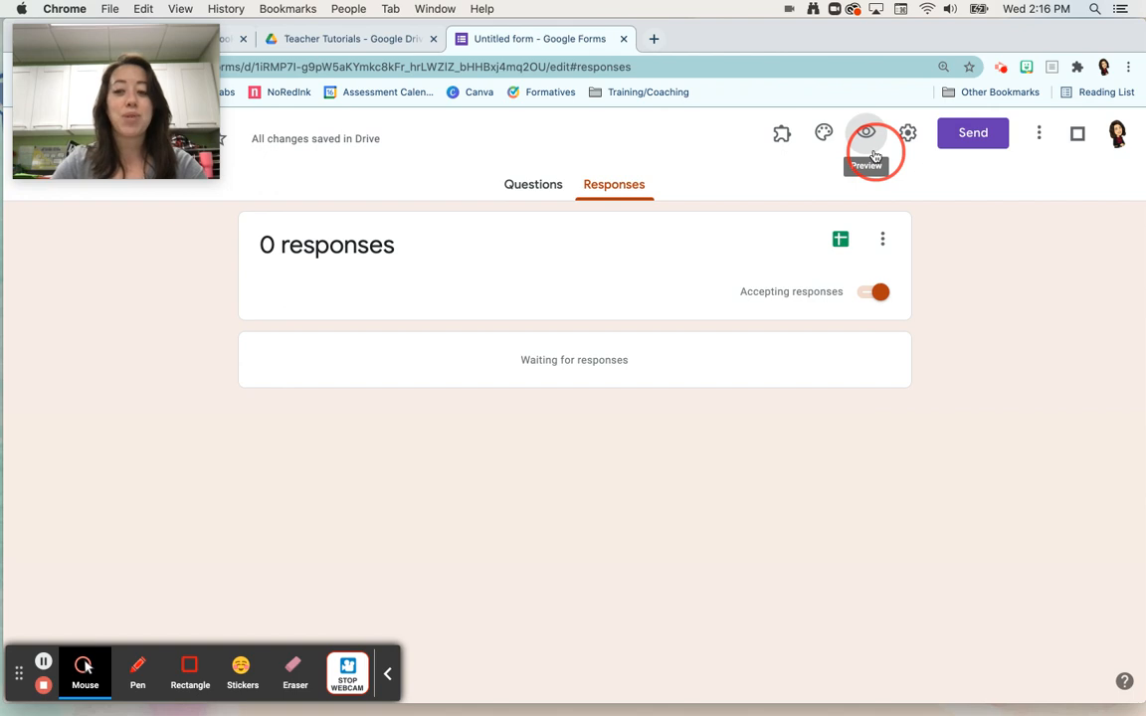
click(909, 155)
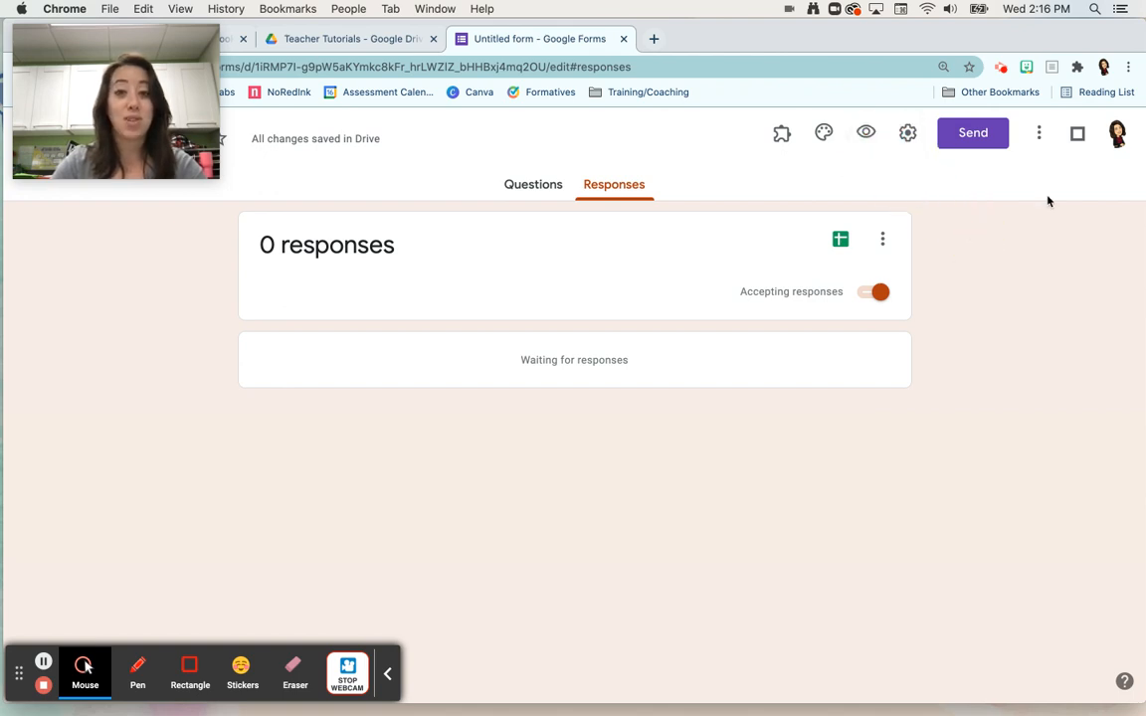
click(1043, 139)
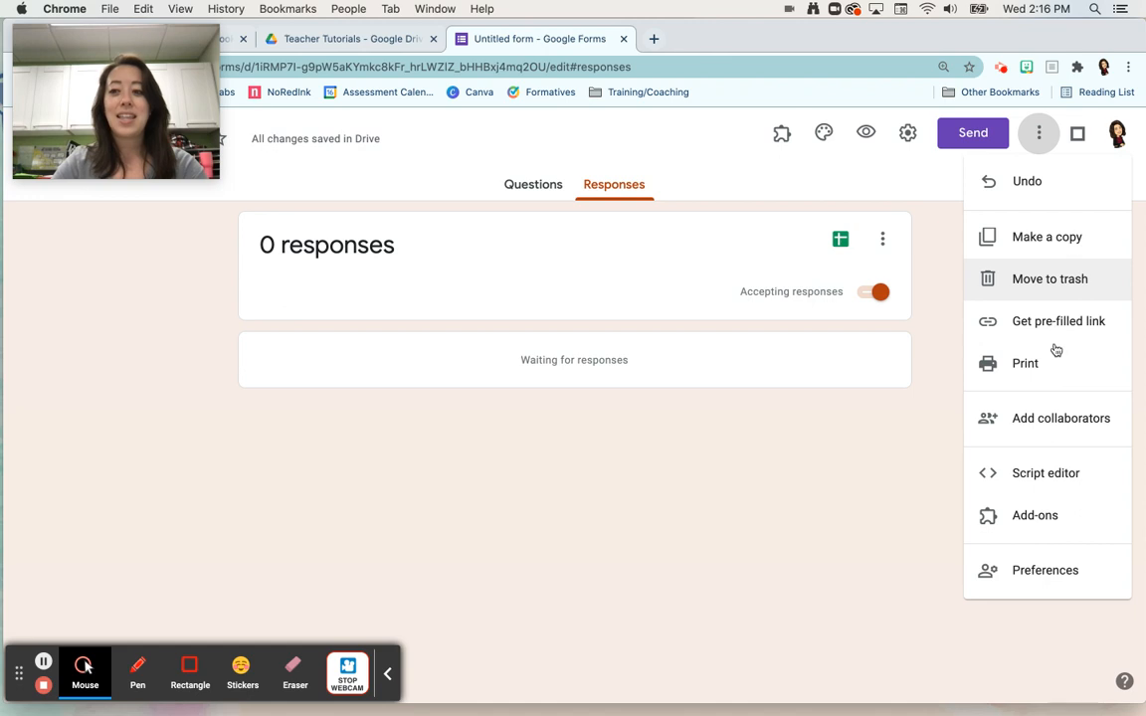
click(941, 529)
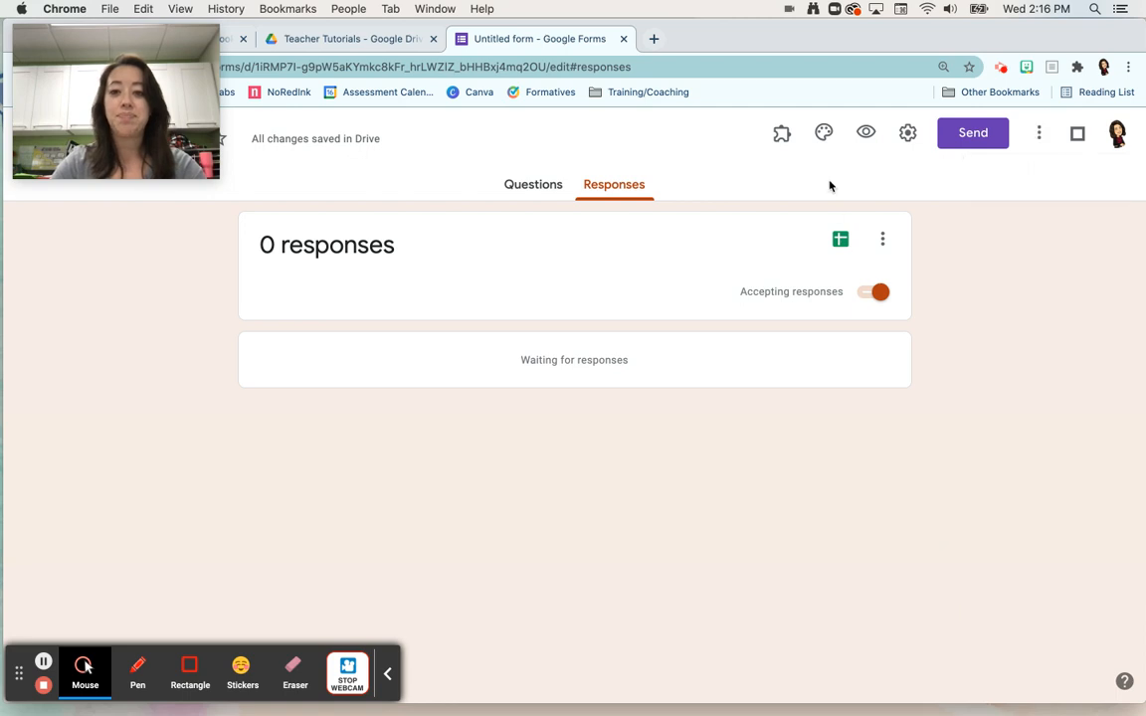
Step: In the form settings, turn off response receipts and the link to submit another response
click(908, 135)
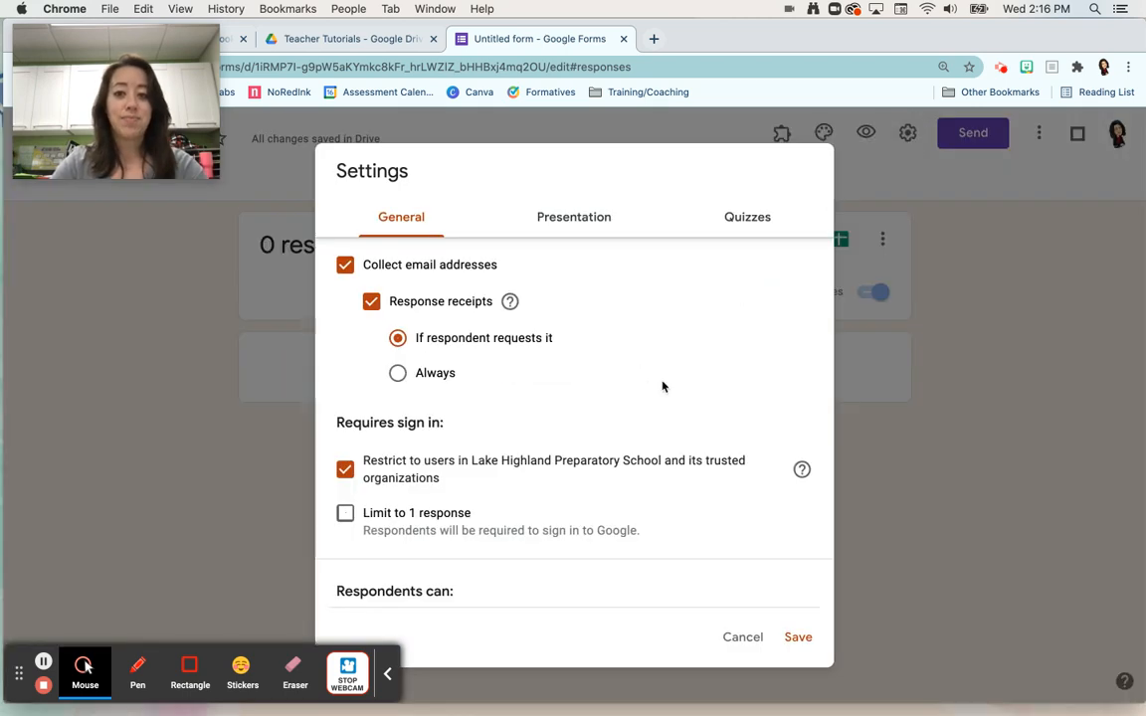
click(445, 309)
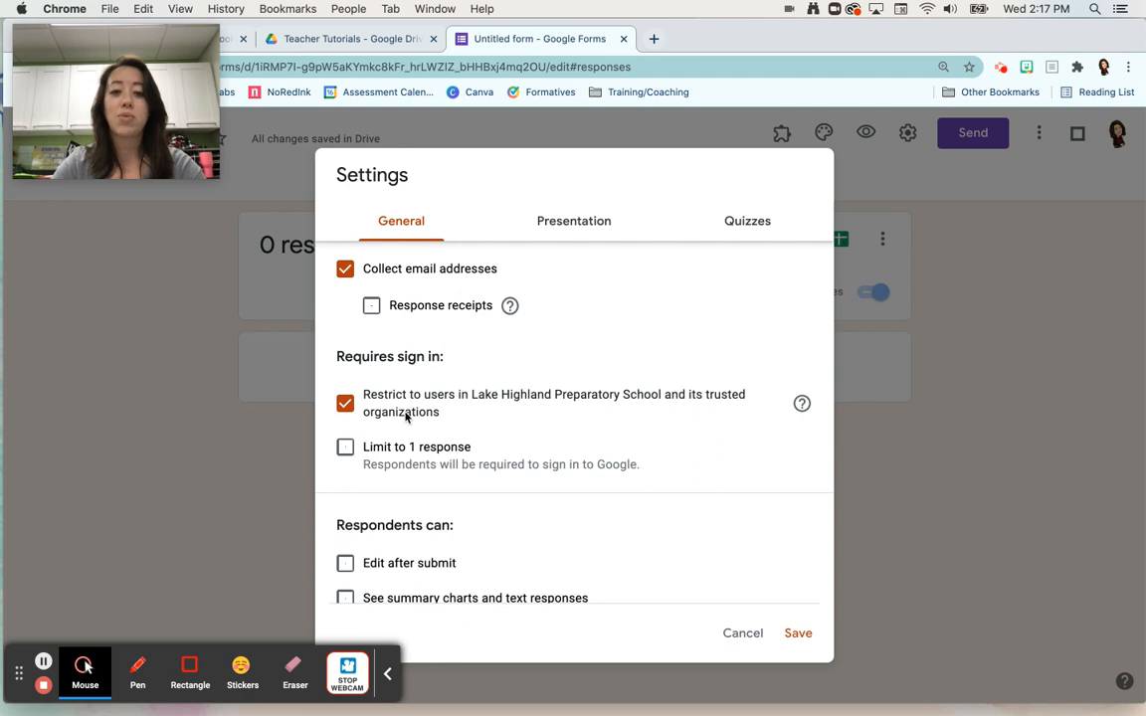
scroll(484, 444, down, 1)
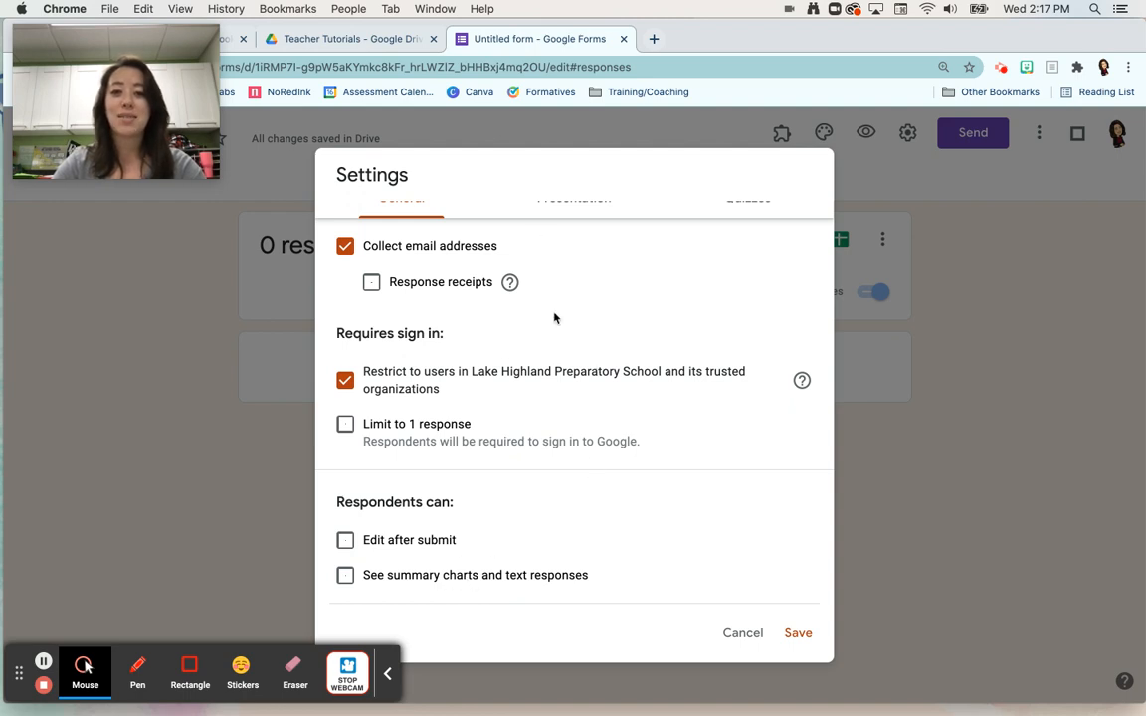
scroll(554, 318, up, 1)
click(530, 218)
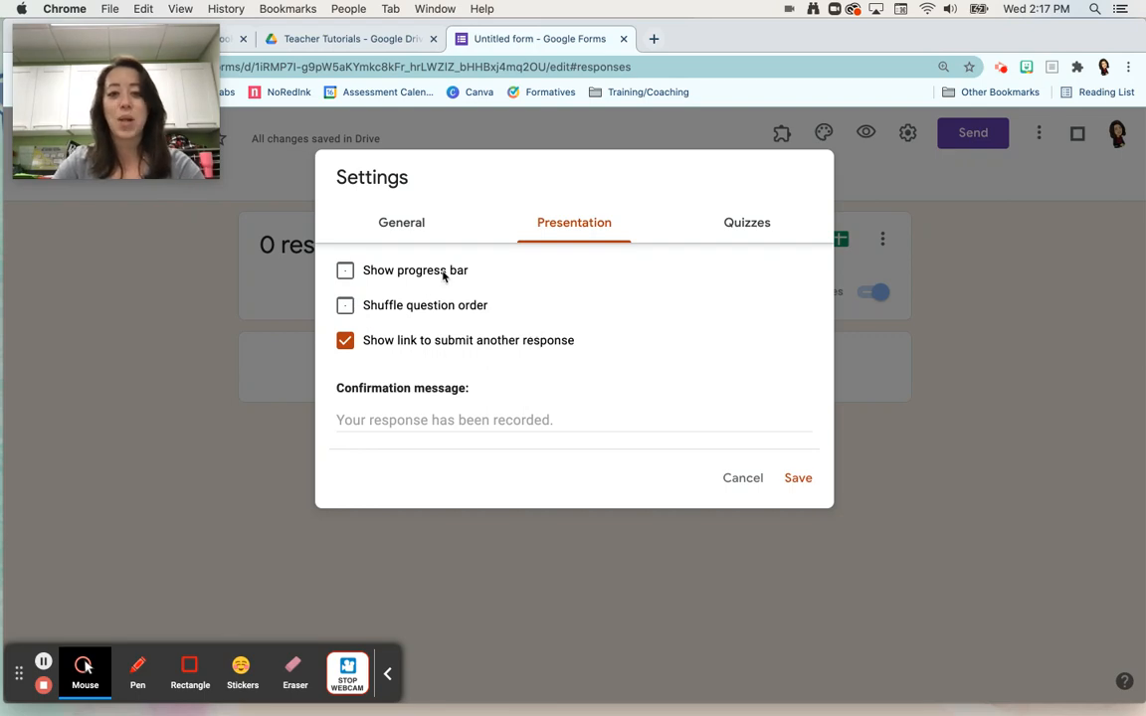
click(466, 341)
Step: Make the form a quiz and stop respondents from seeing point values and correct answers
click(747, 224)
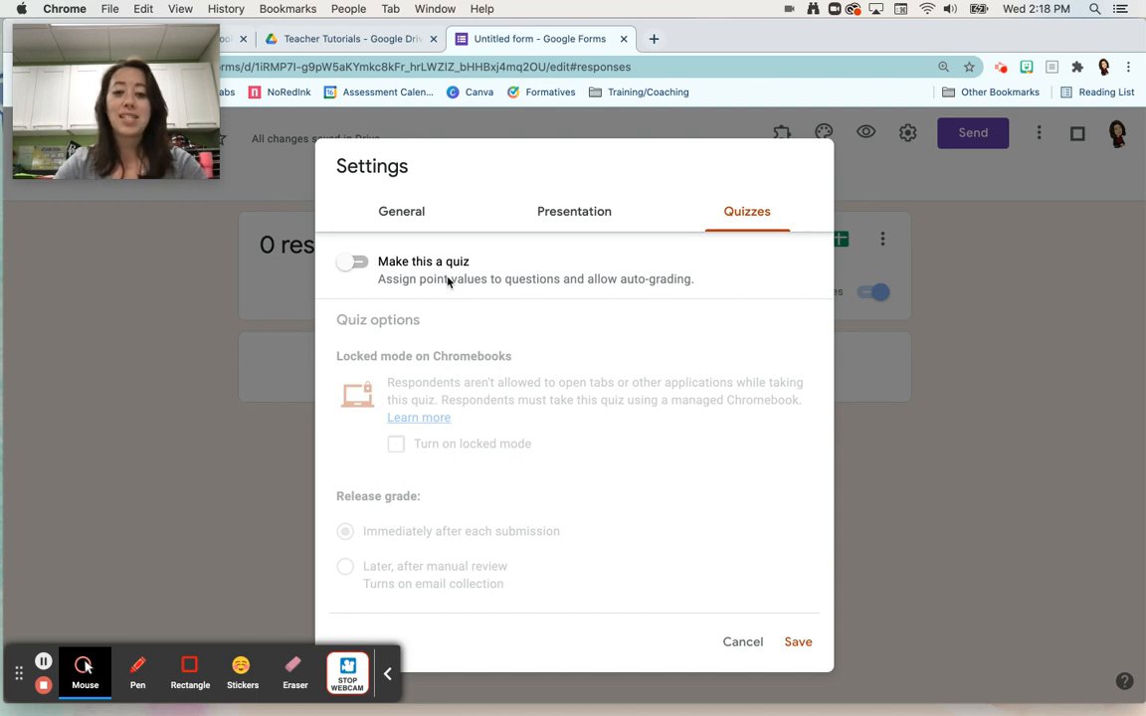
click(350, 264)
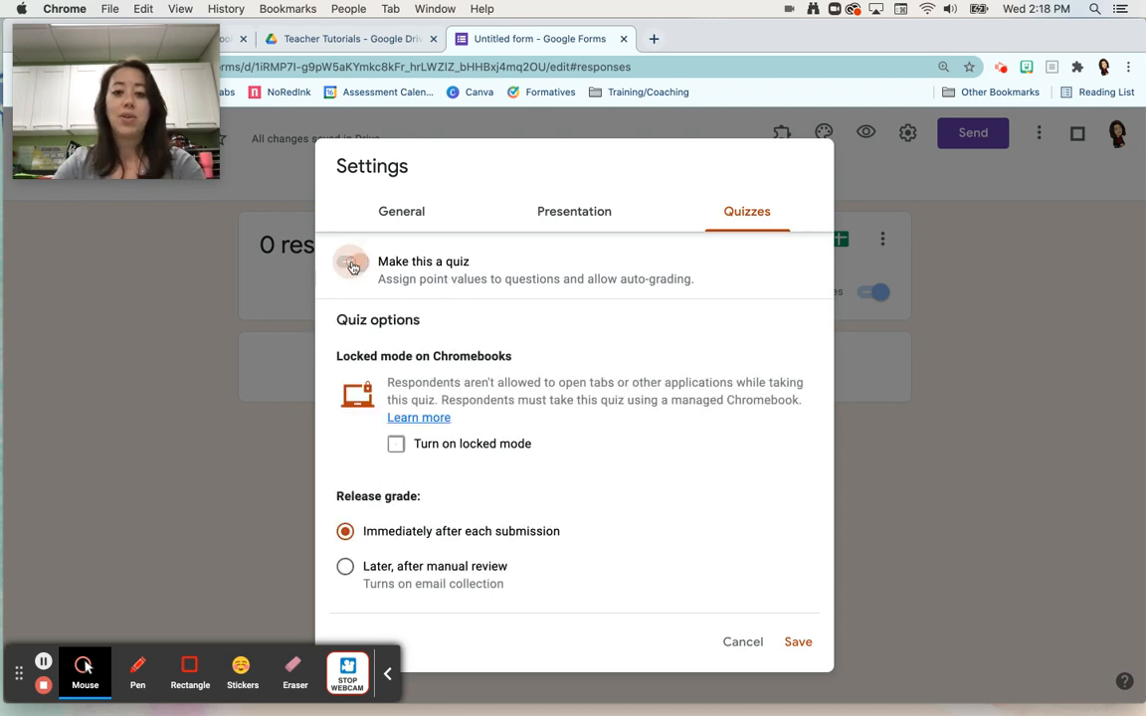
scroll(515, 409, down, 4)
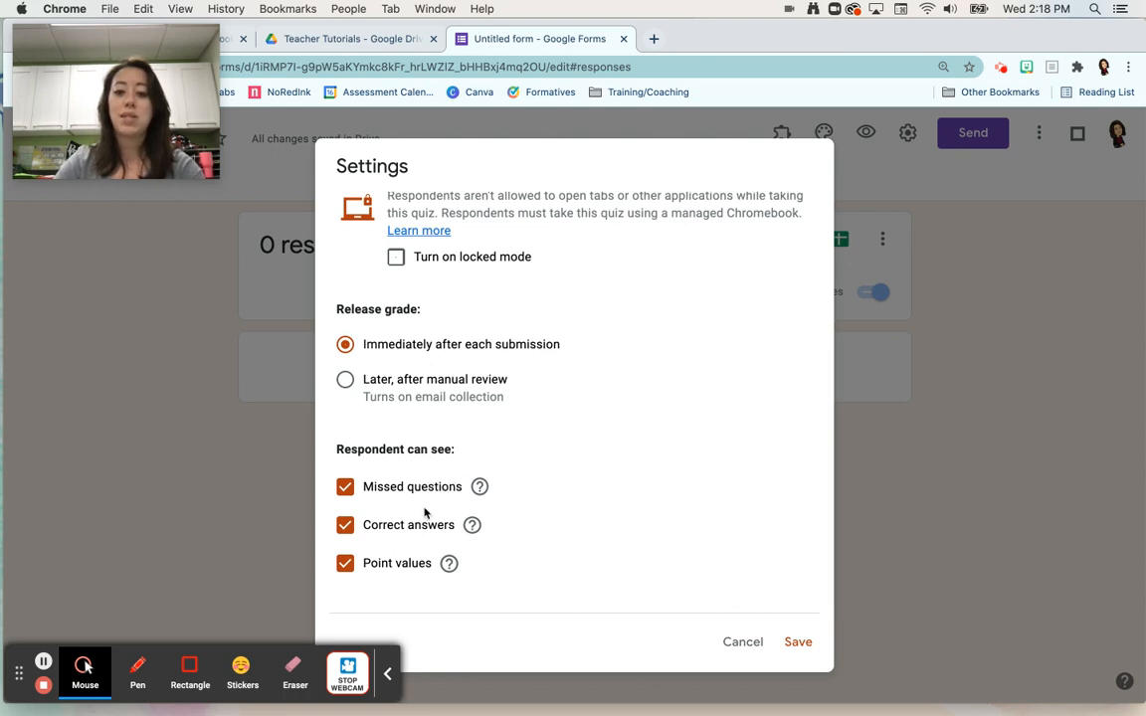
click(411, 565)
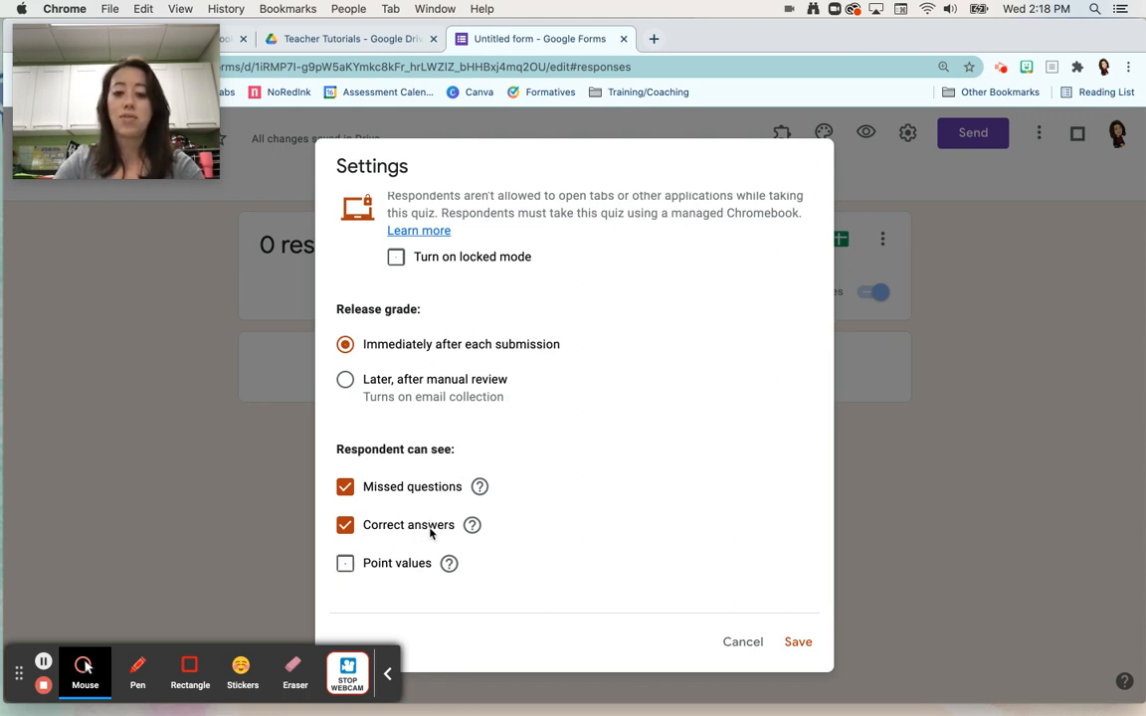
click(431, 534)
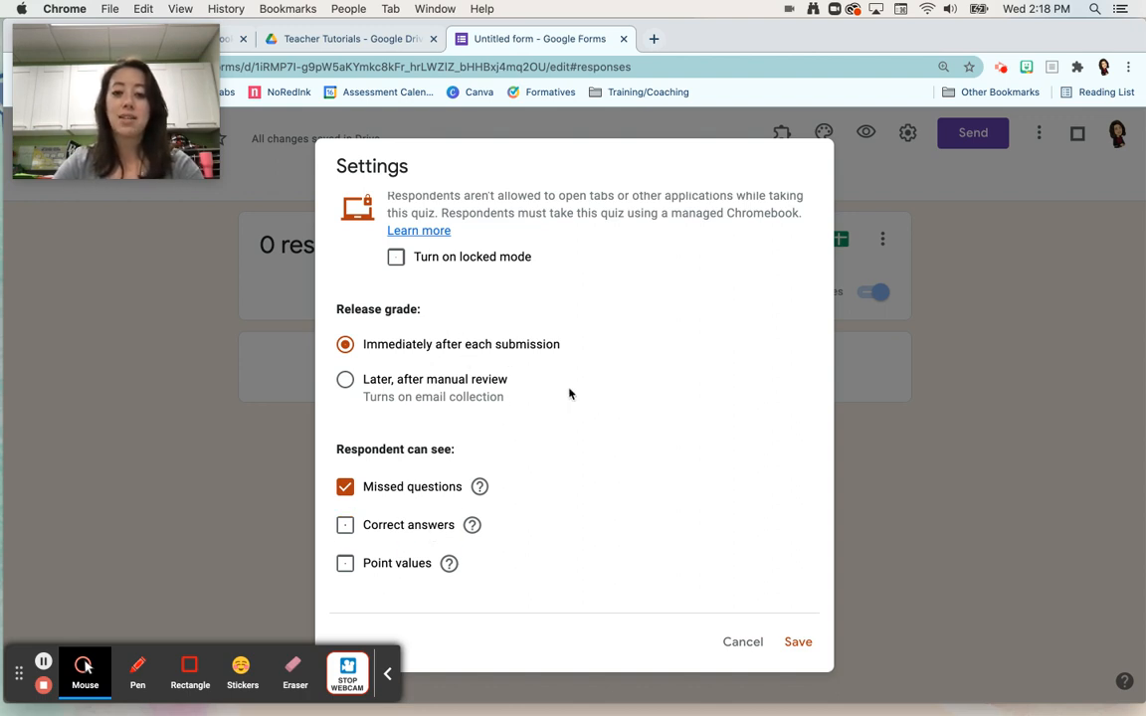
Step: Review the quiz's locked mode, grade release and respondent visibility options, and save the form settings
scroll(604, 397, up, 4)
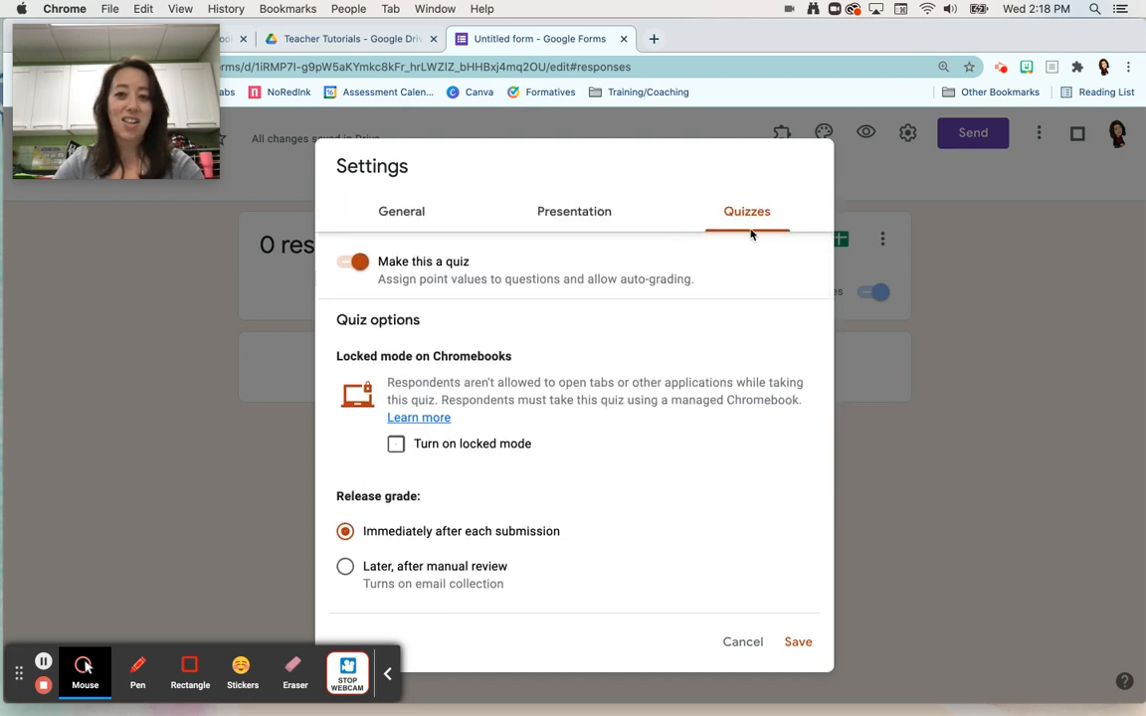
scroll(723, 443, down, 2)
scroll(723, 444, up, 2)
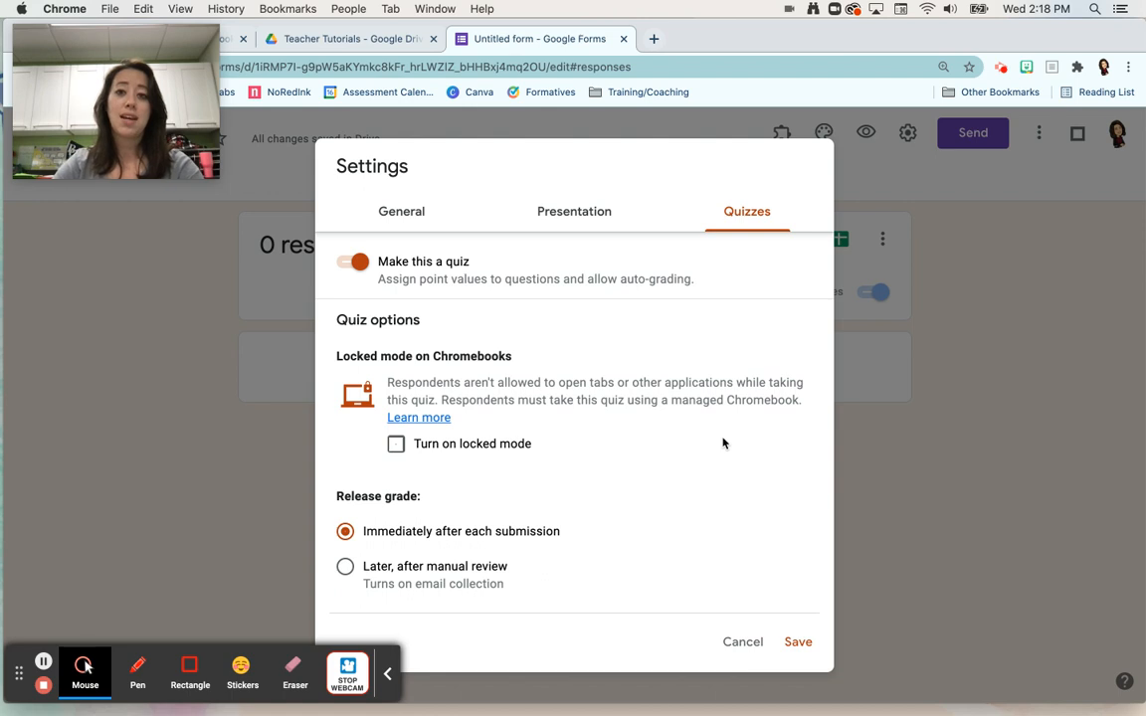
scroll(649, 488, down, 4)
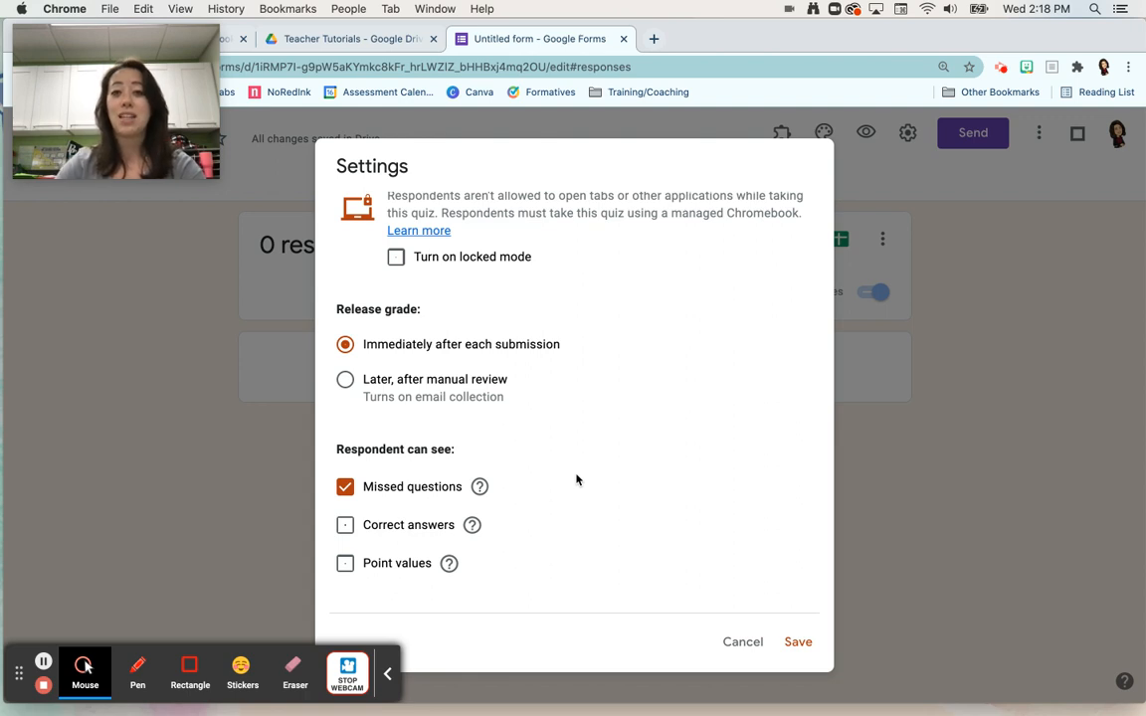
click(798, 642)
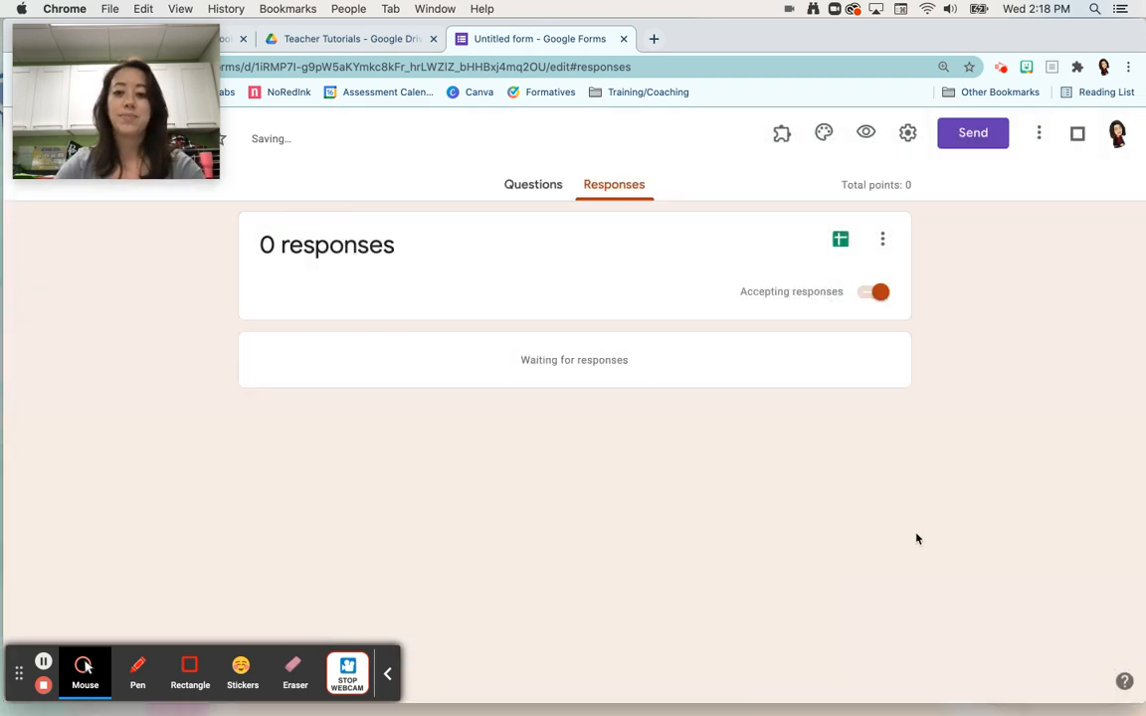
Step: Return to the form's questions and title the form "Pre-survey"
click(535, 191)
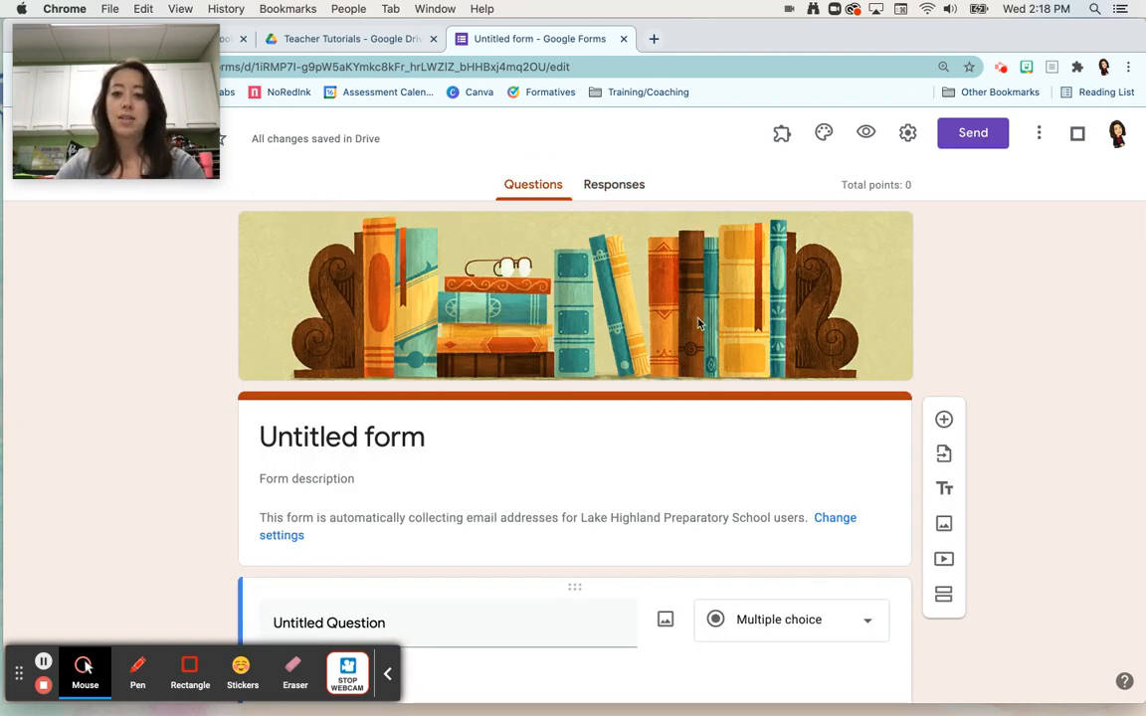
scroll(970, 376, down, 2)
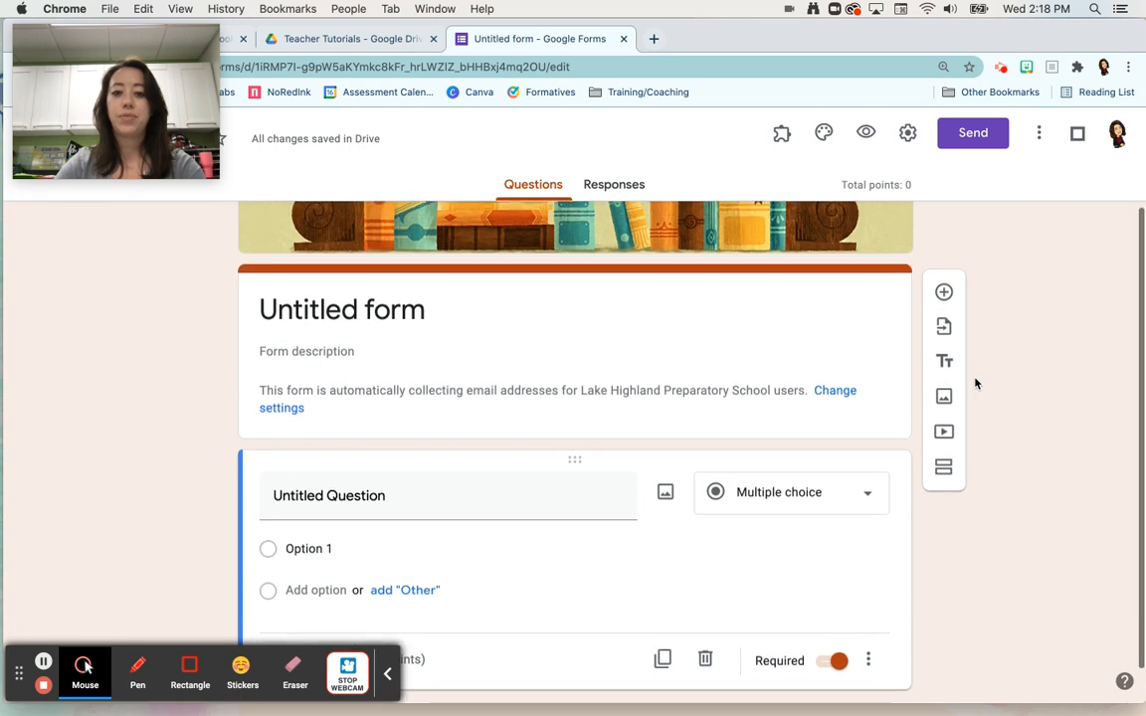
click(343, 316)
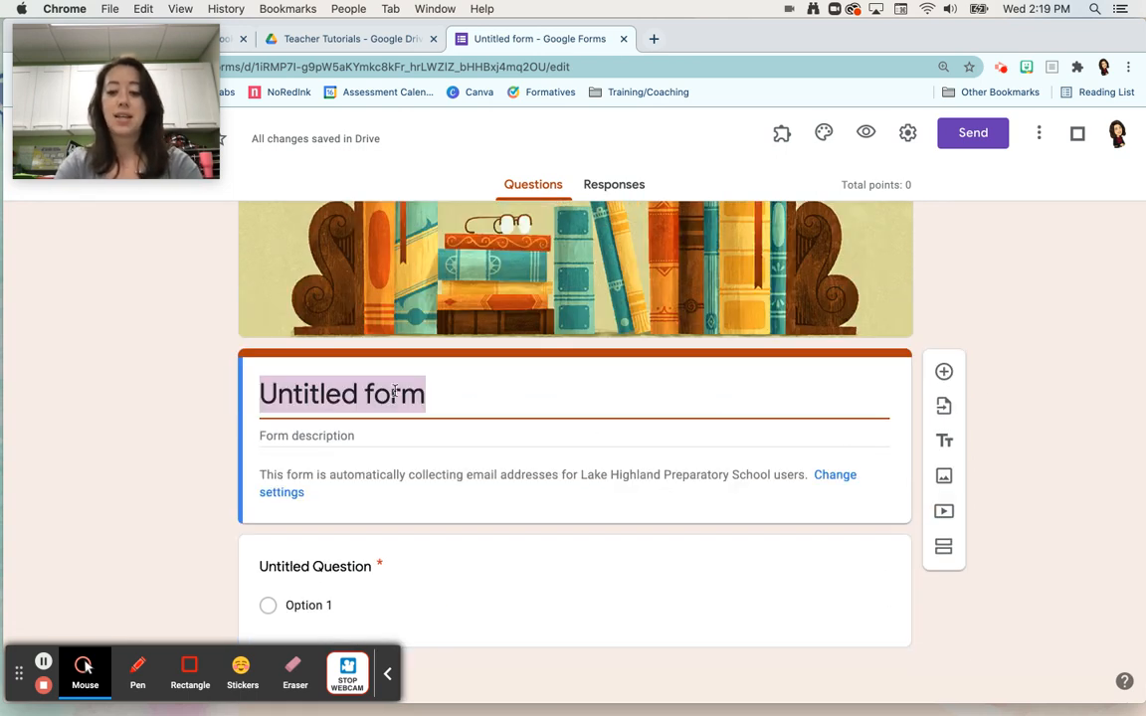
text(Pre-)
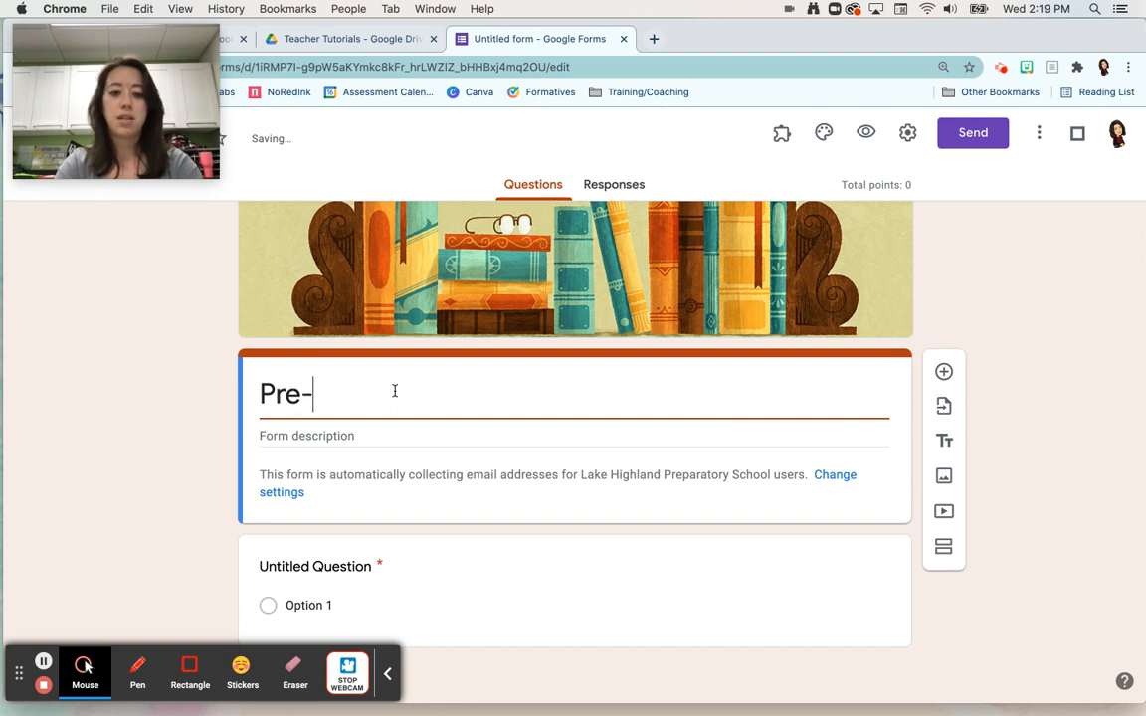
text(s)
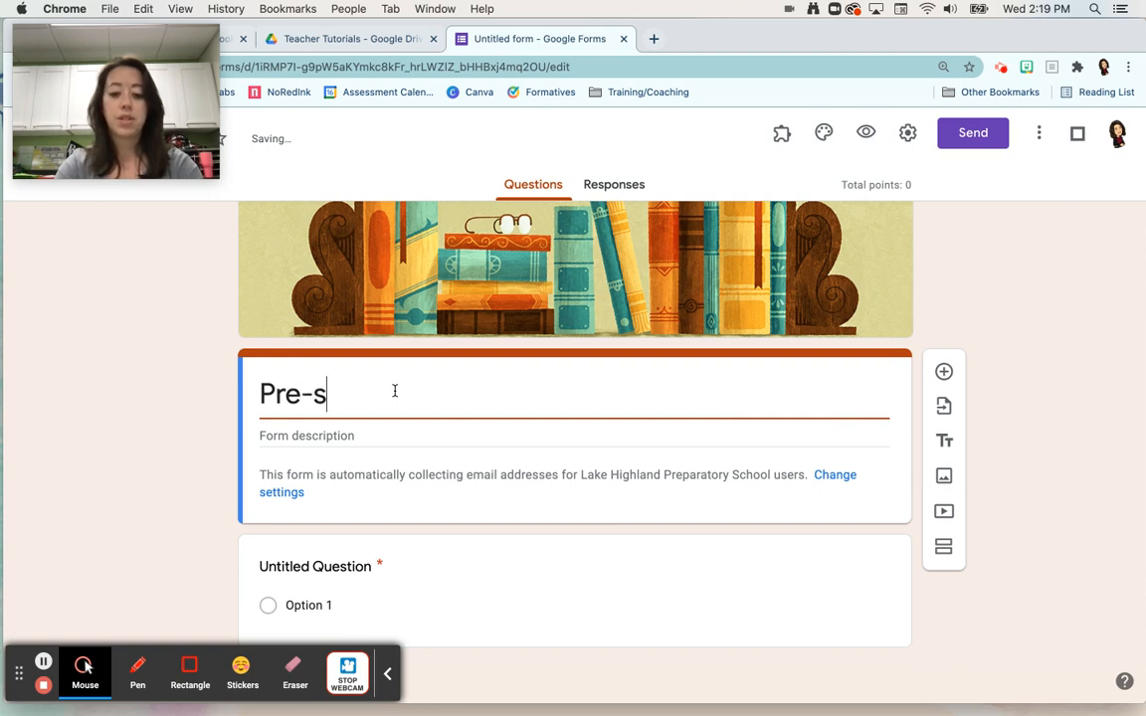
text(urvey)
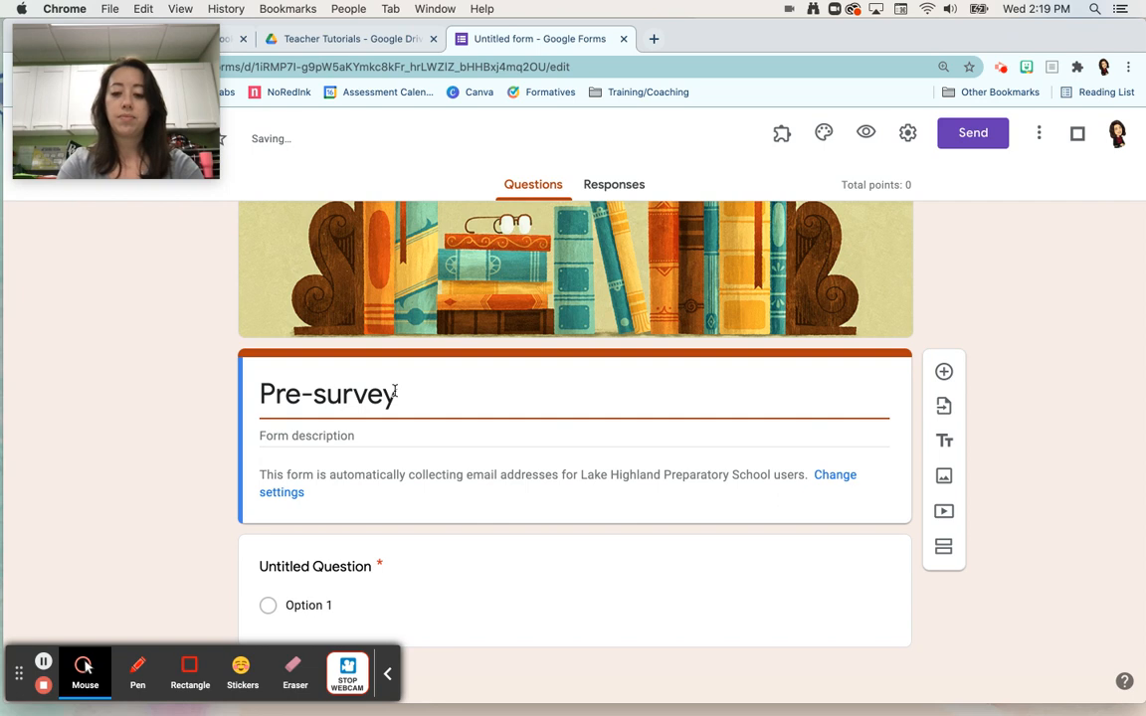
Step: Enter "Let's see what you know!" as the form description
click(363, 438)
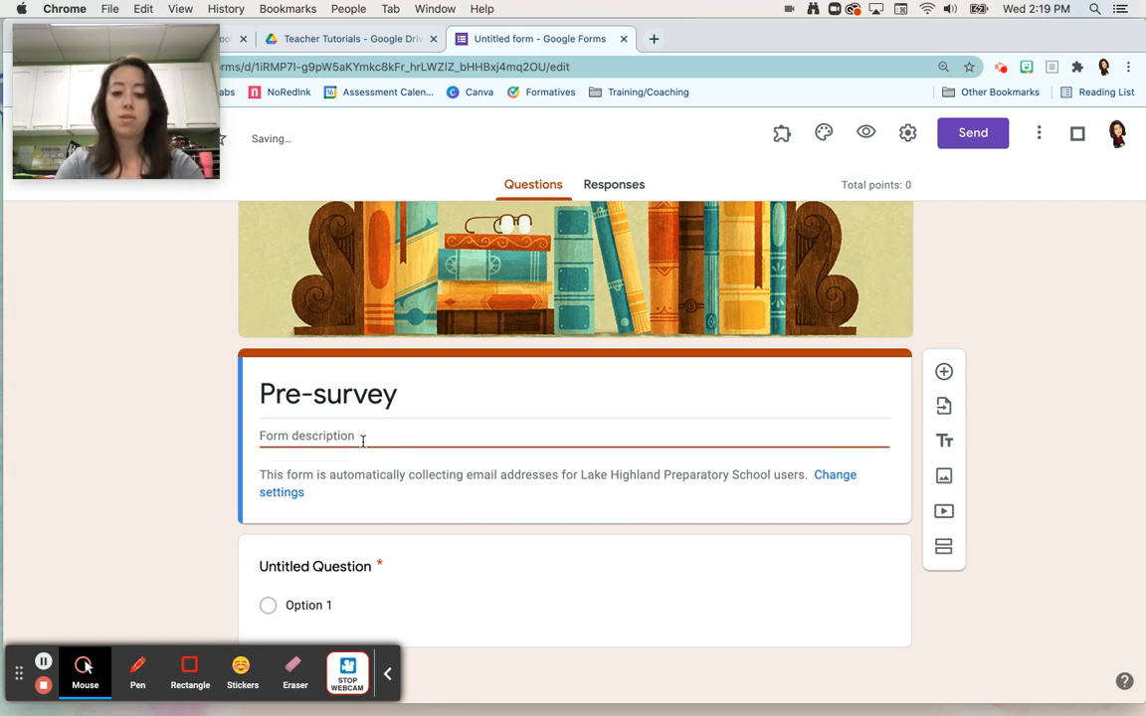
text(Let's see what you know!)
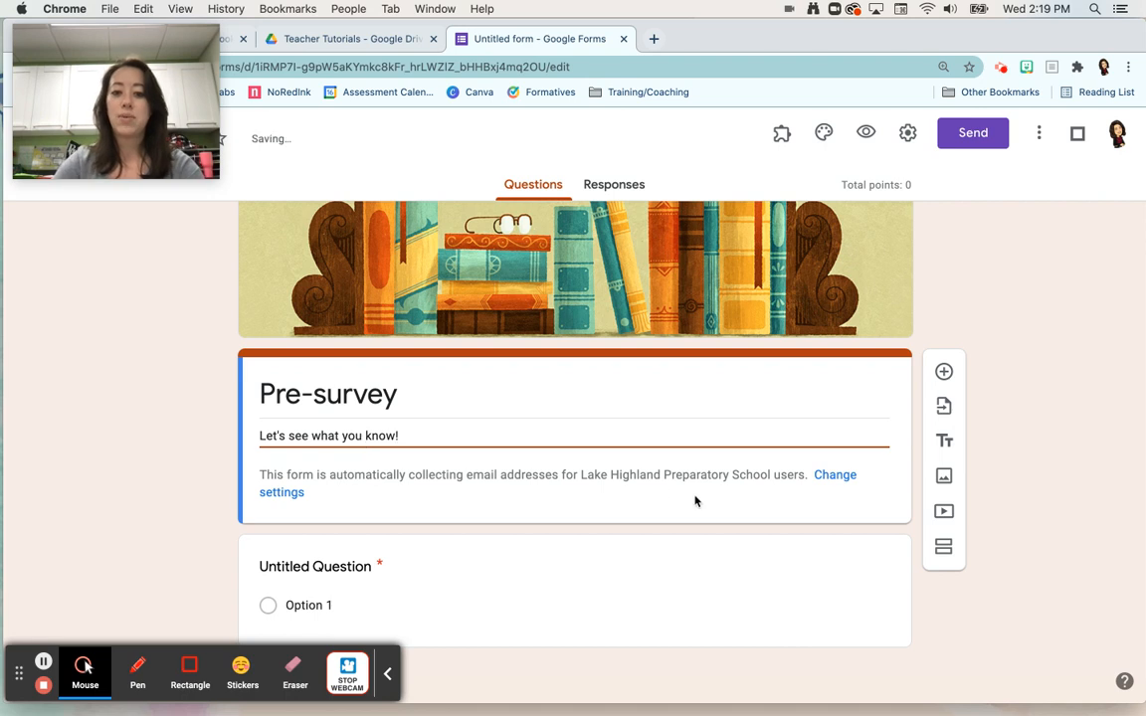
click(757, 501)
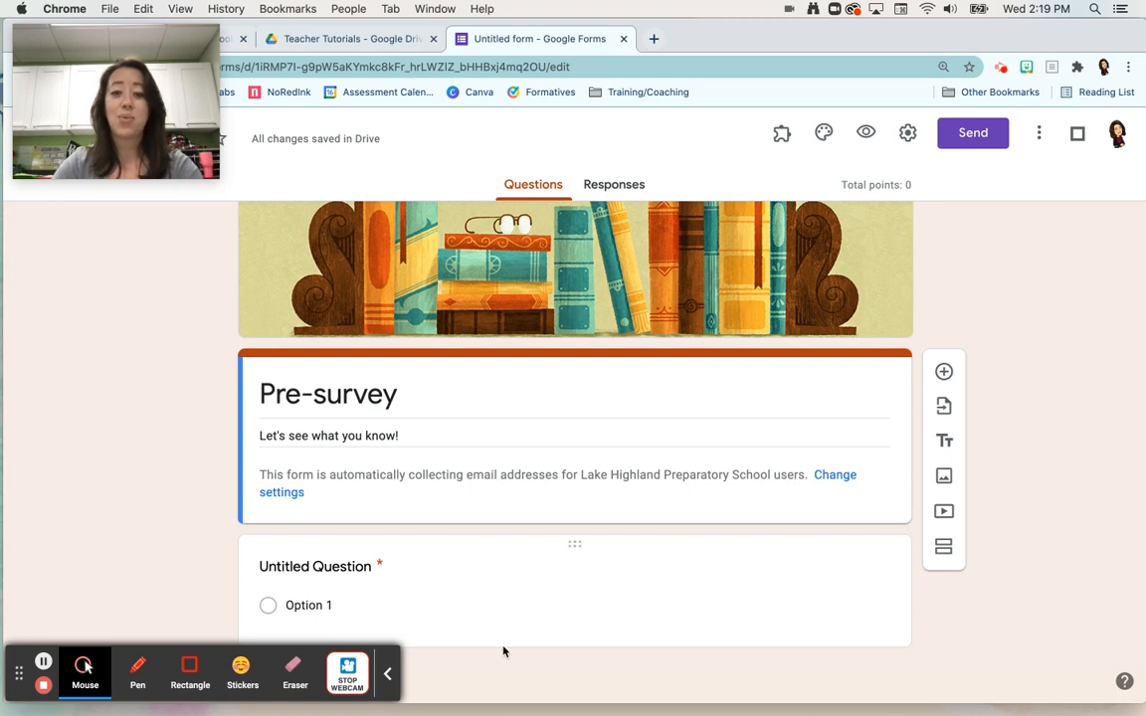
click(388, 673)
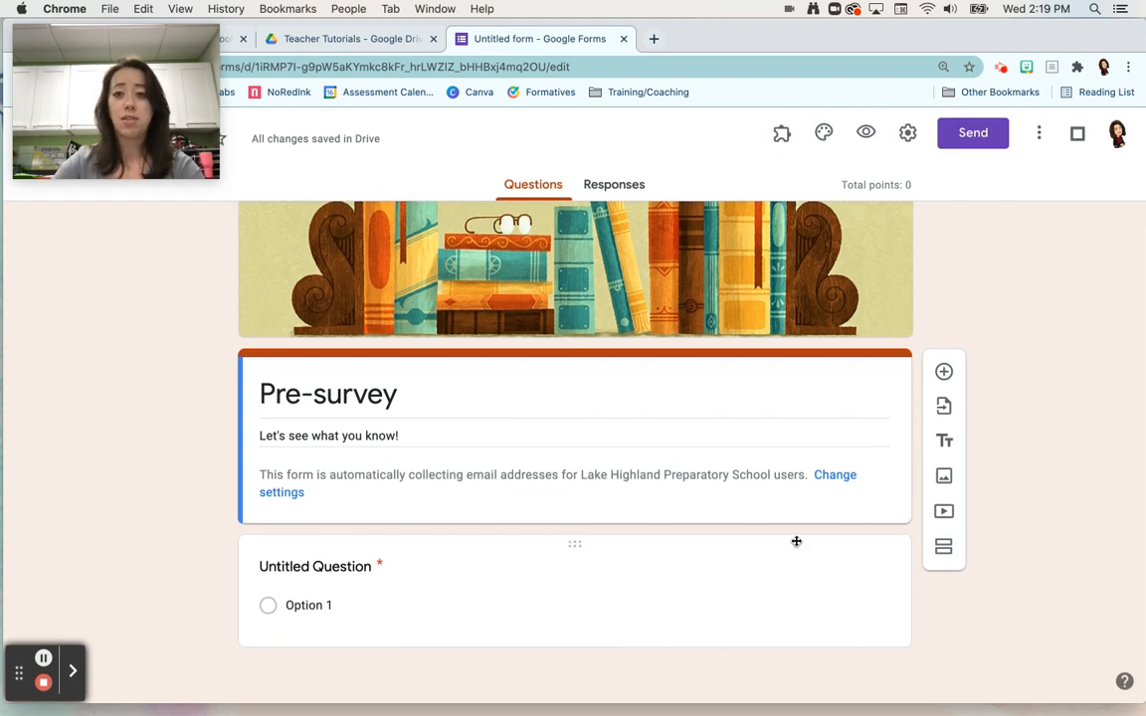
click(1012, 359)
click(990, 368)
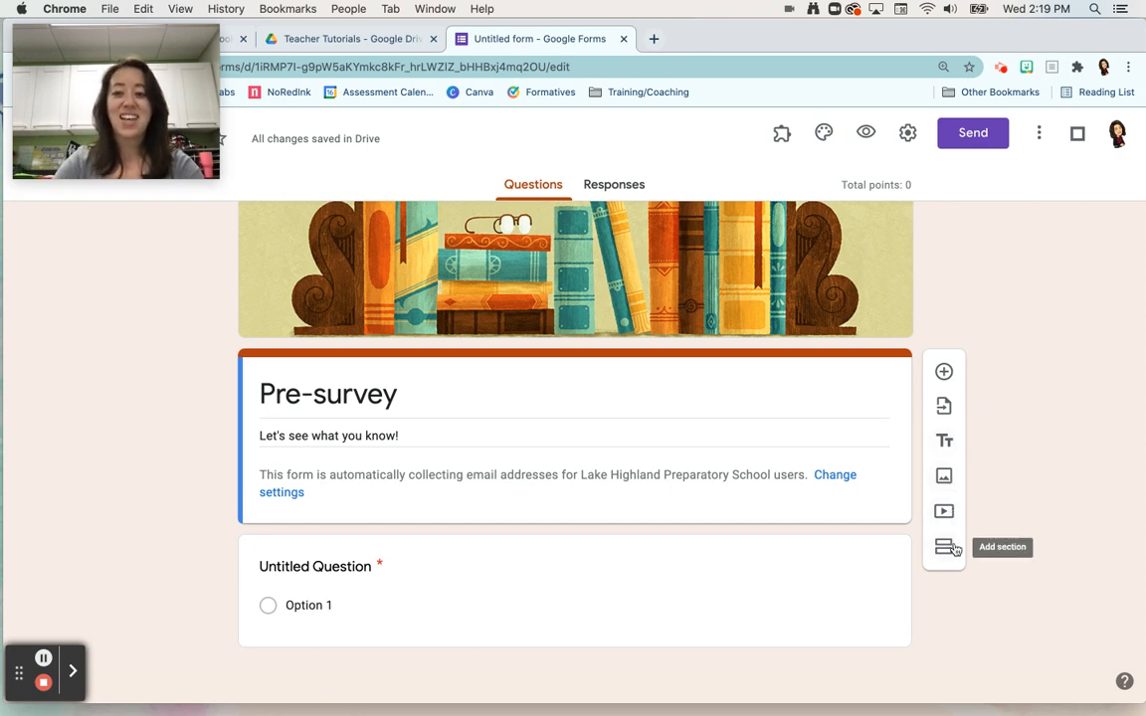
Step: Look through the question types offered for the untitled question, keeping it as multiple choice
click(636, 605)
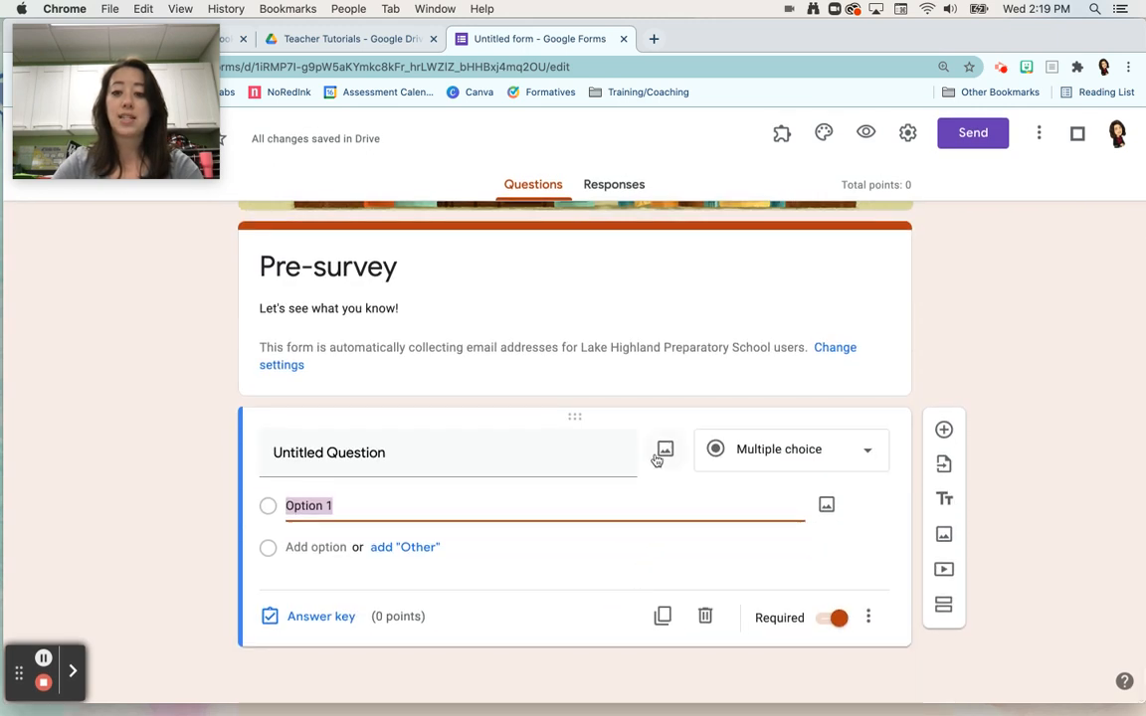
click(438, 460)
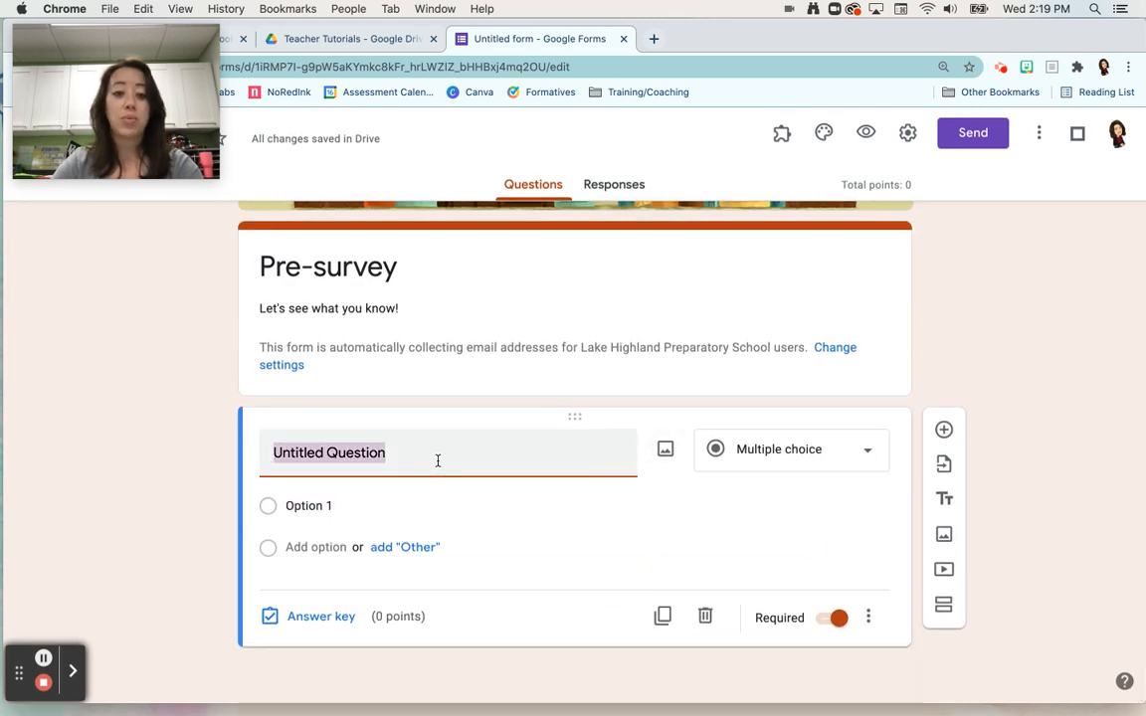
click(813, 449)
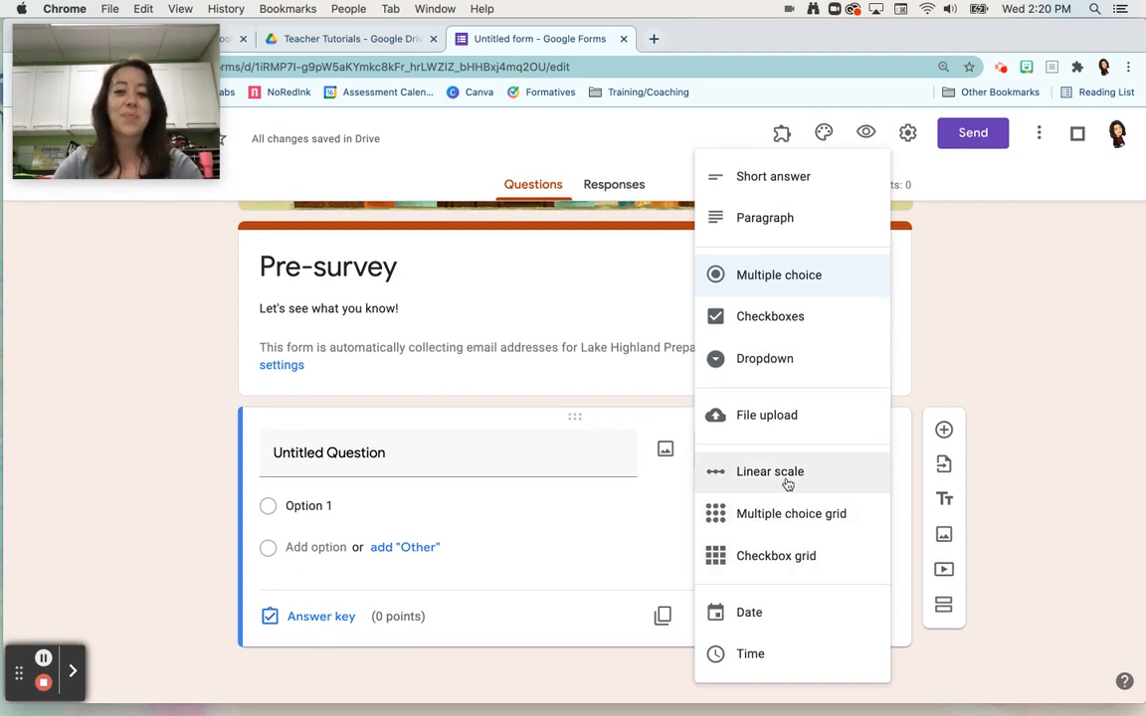
click(524, 635)
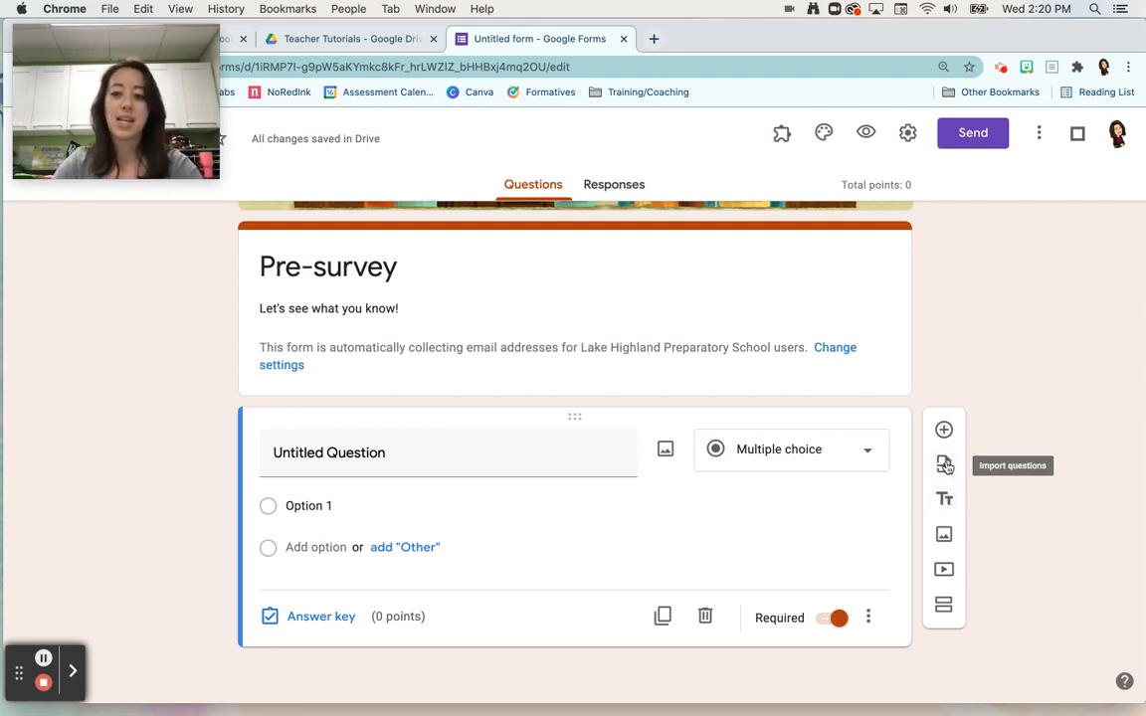
Step: Import all questions from the Pre-Unit Survey form into this form
click(945, 466)
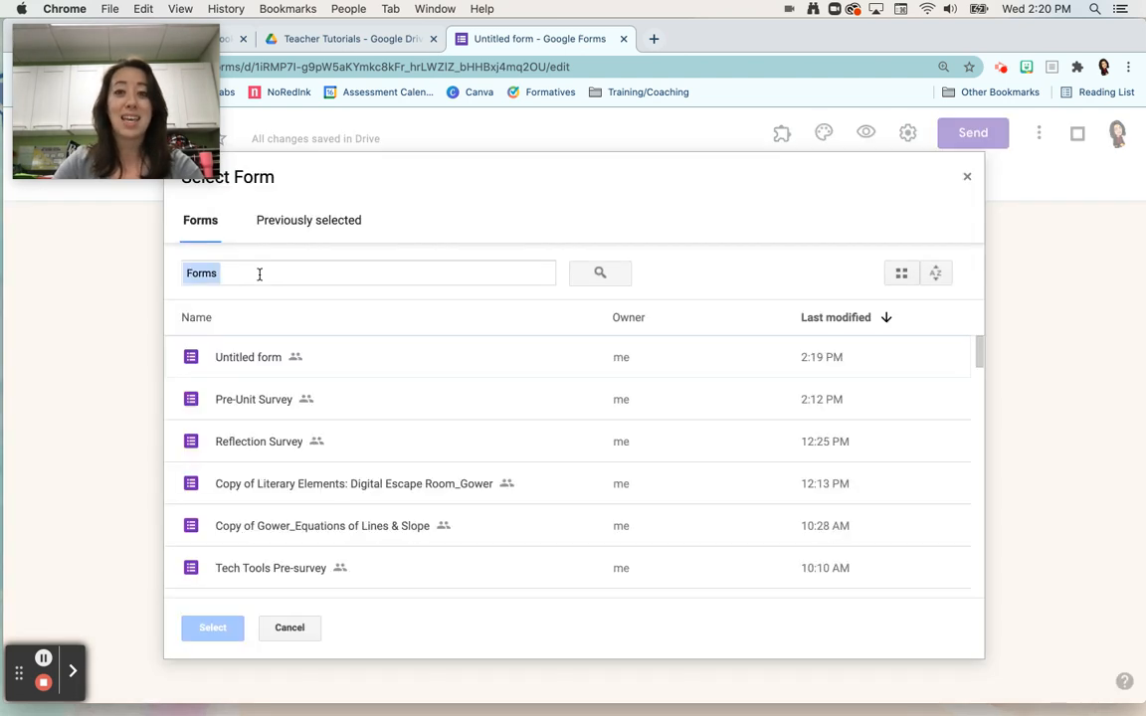
click(243, 402)
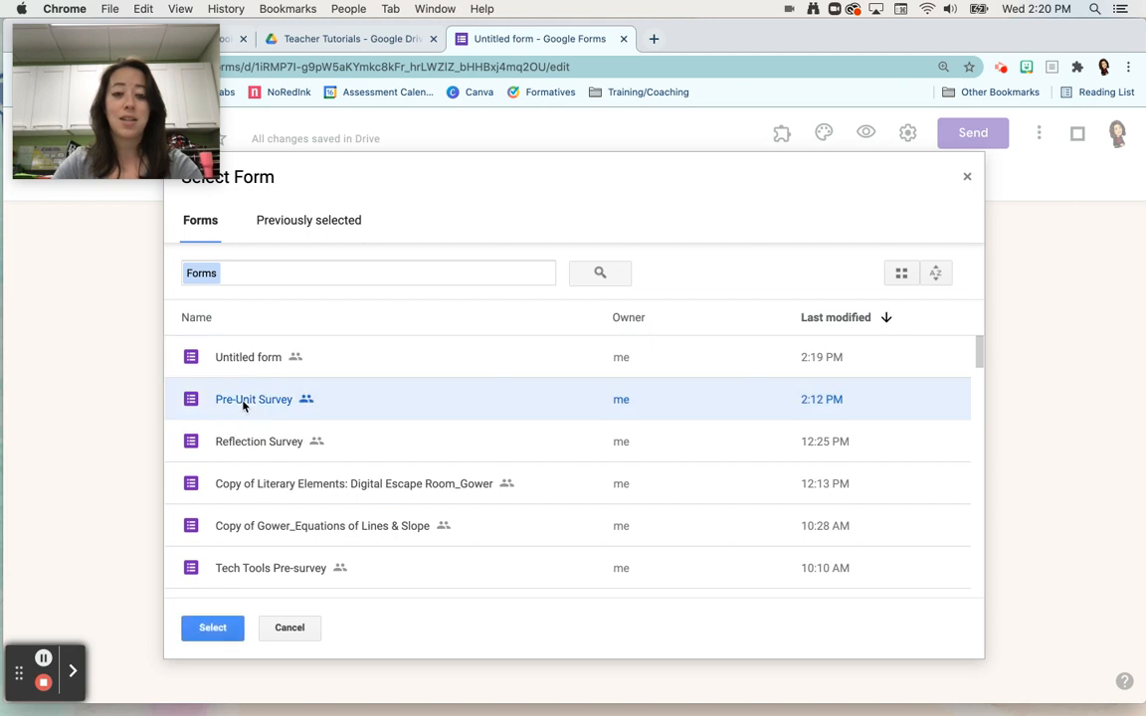
click(220, 628)
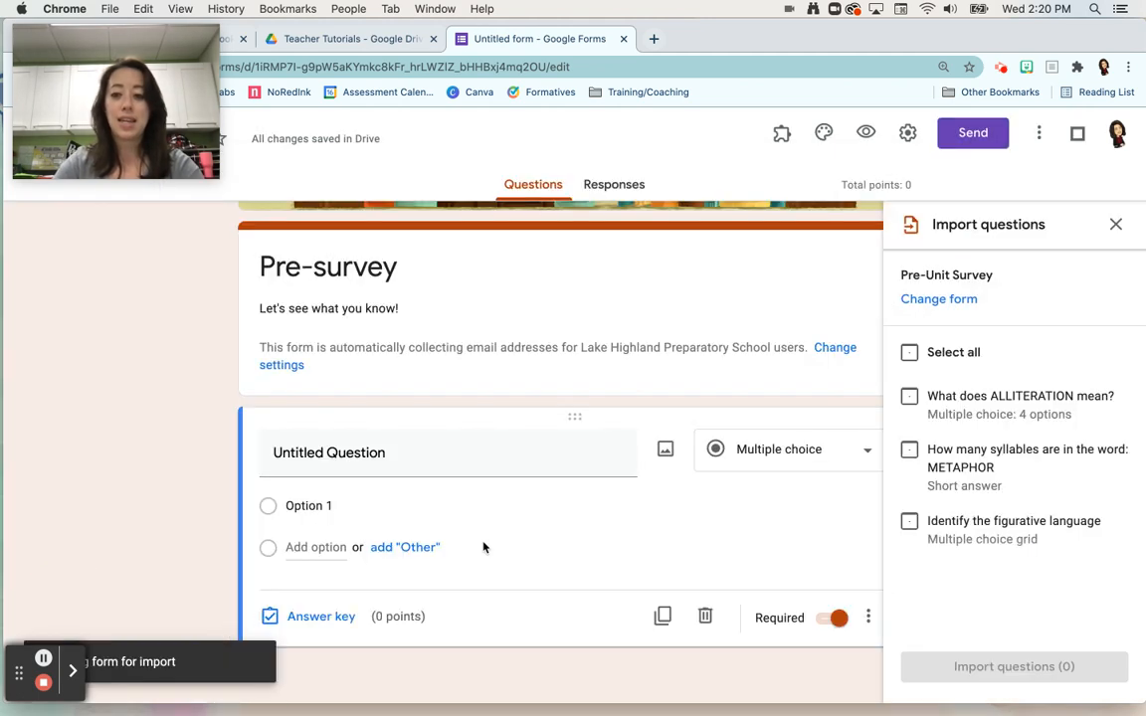
click(910, 398)
click(910, 352)
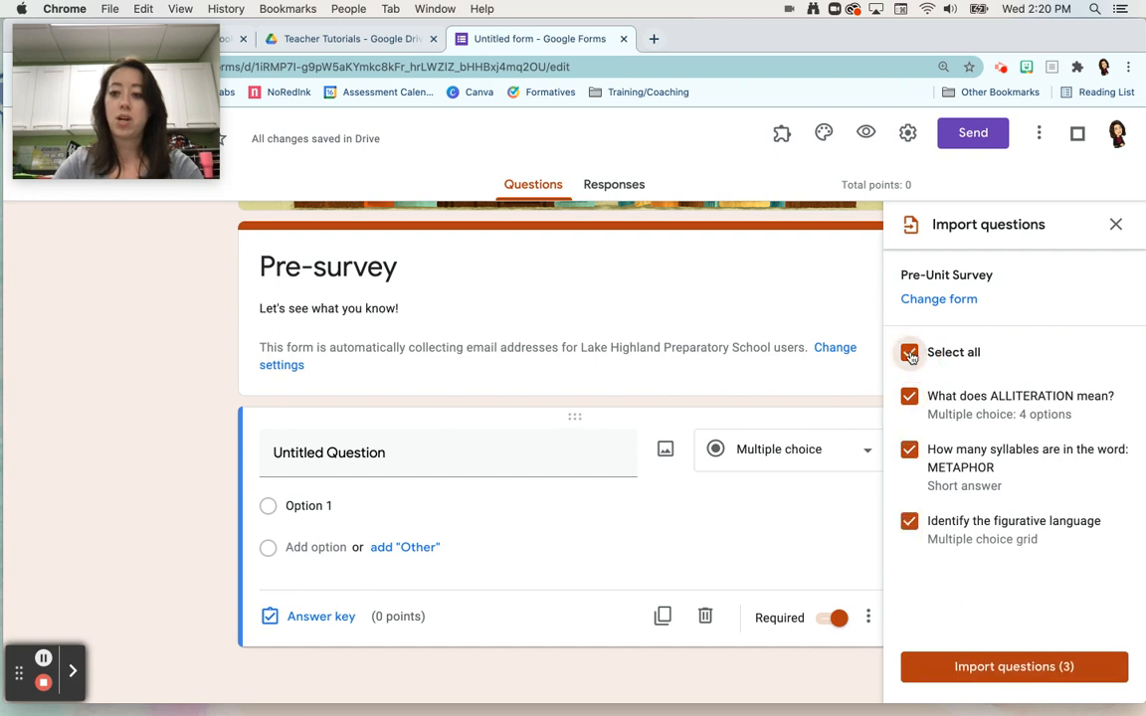
click(1003, 662)
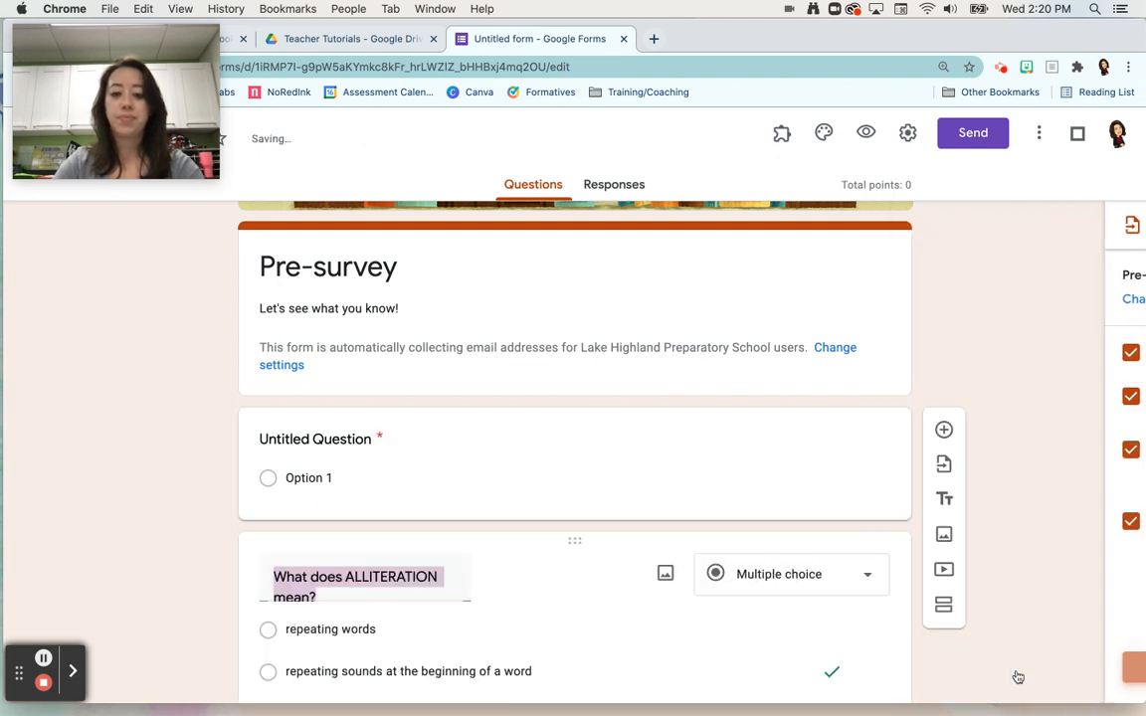
Step: Check the imported questions, and title the untitled first question "Student Name"
scroll(1068, 518, down, 2)
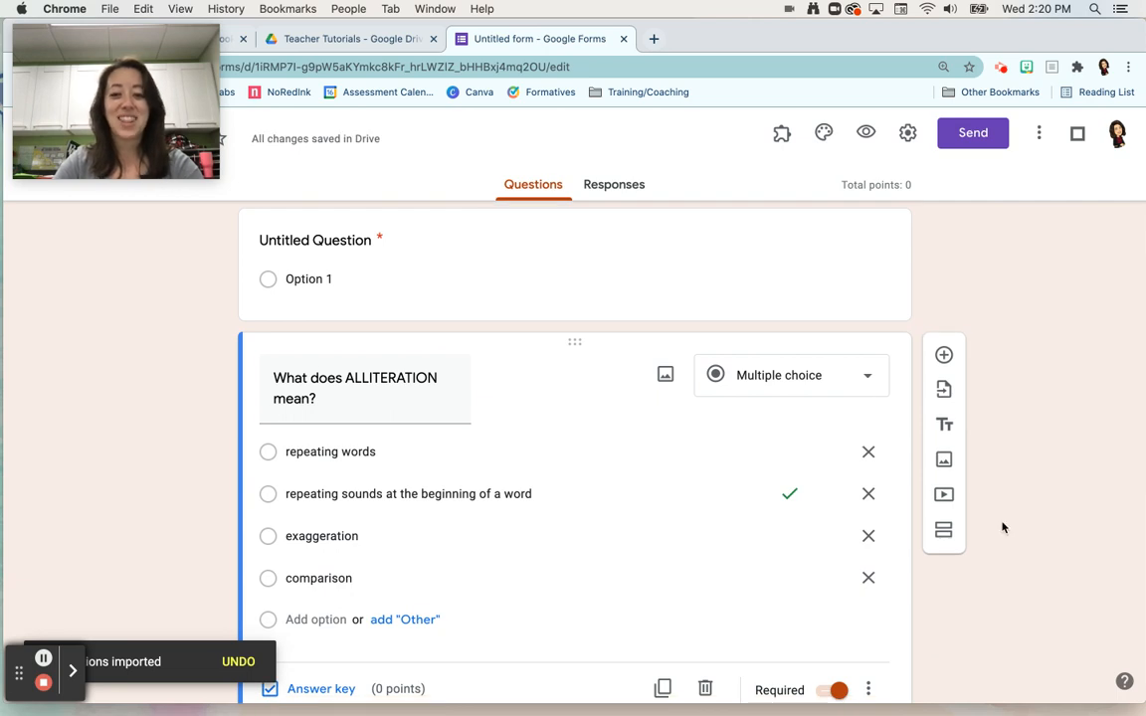
scroll(1003, 524, down, 3)
scroll(753, 418, down, 3)
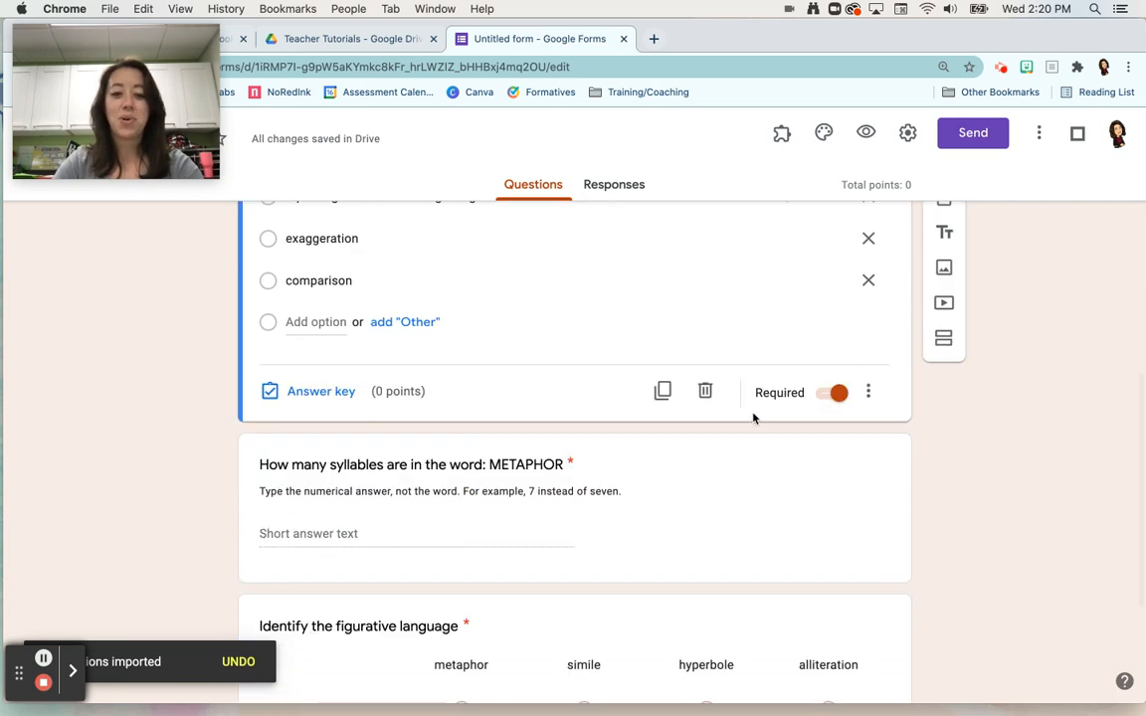
scroll(471, 486, up, 10)
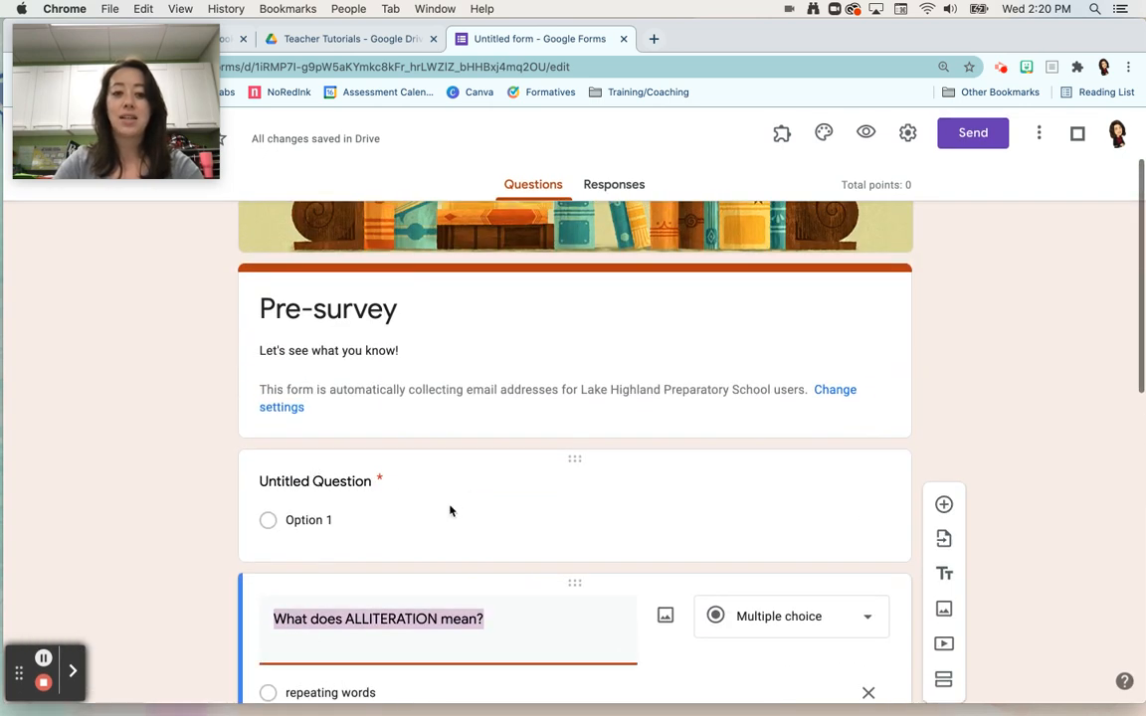
click(311, 418)
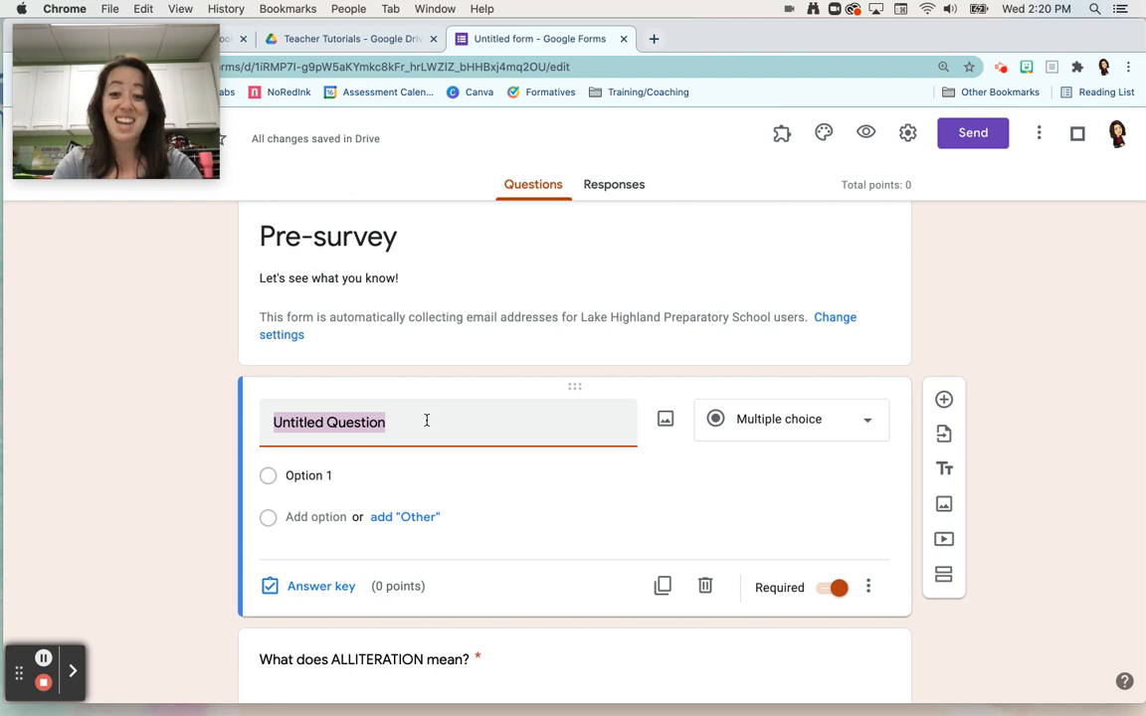
text(Studn)
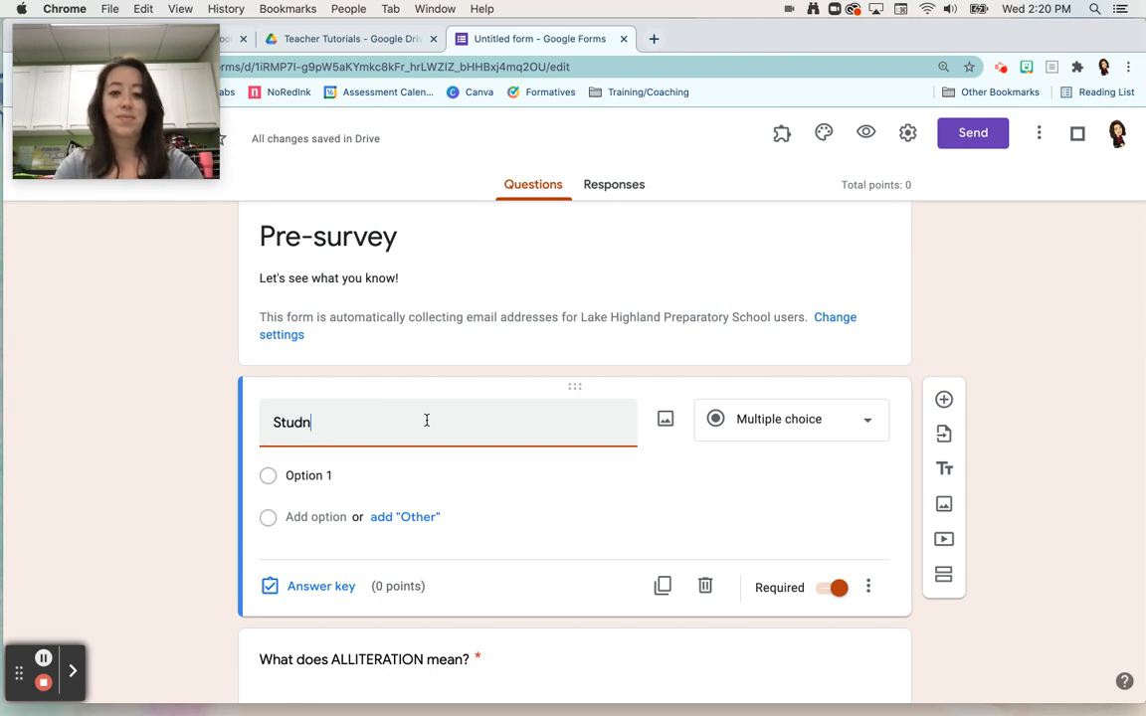
key(BackSpace)
text(ent Name)
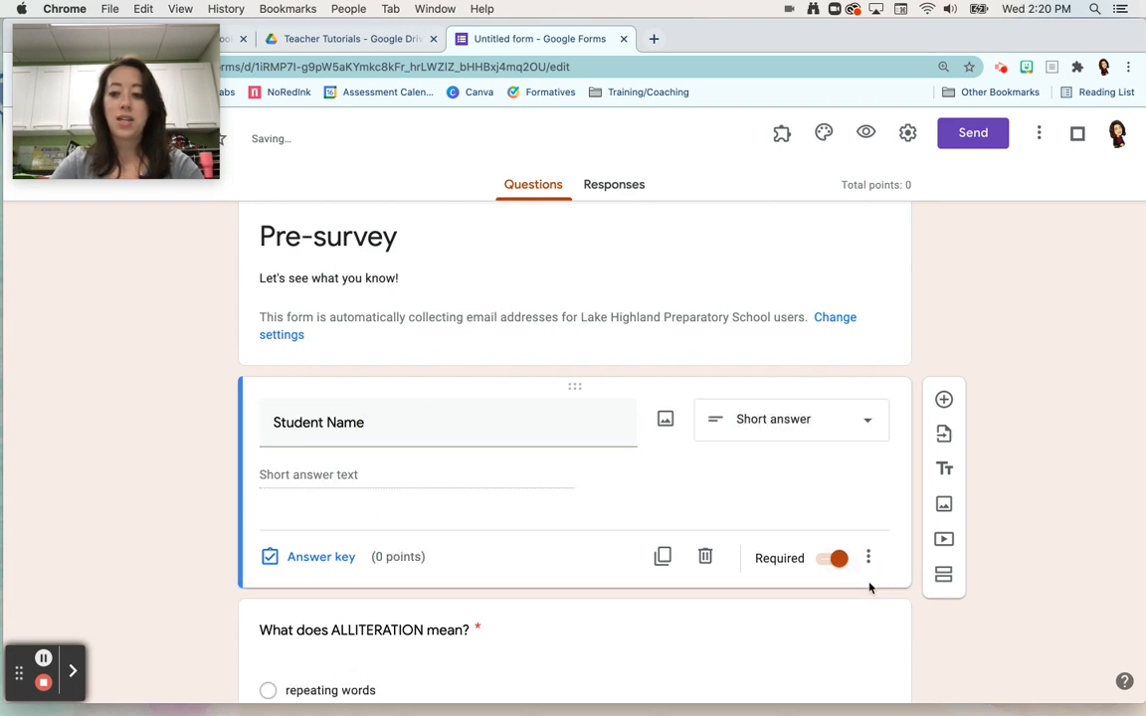
Step: Show a description on the Student Name question and enter "First name Last name" in it
click(868, 557)
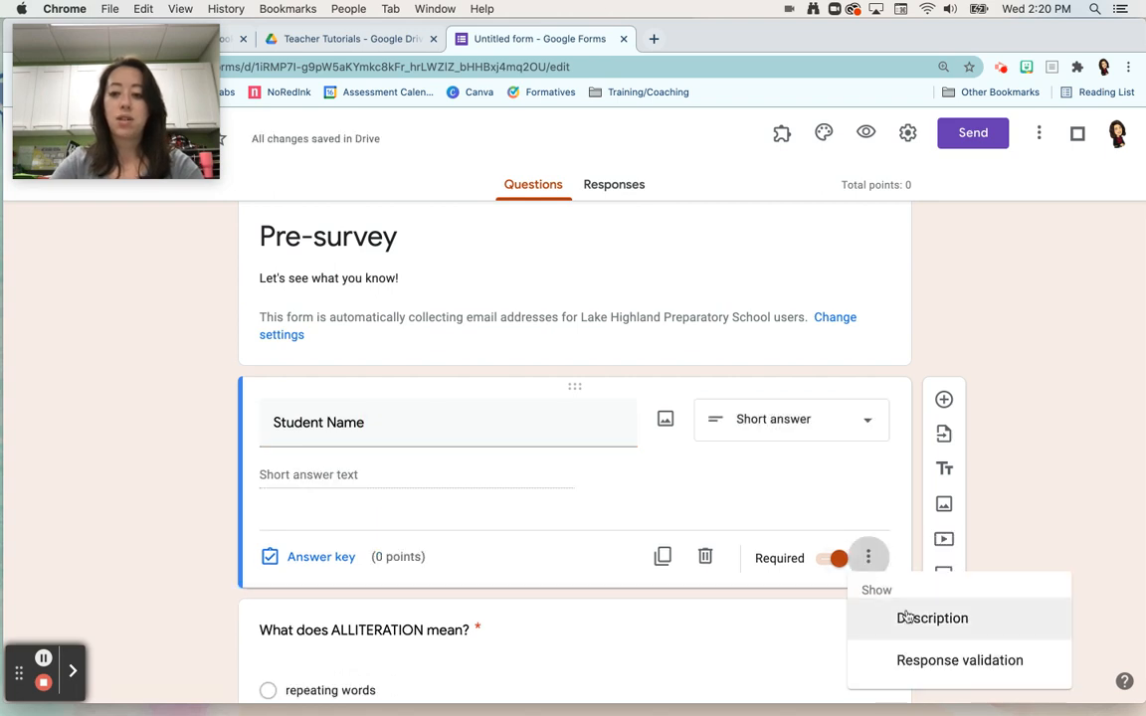
click(908, 615)
text(First nam)
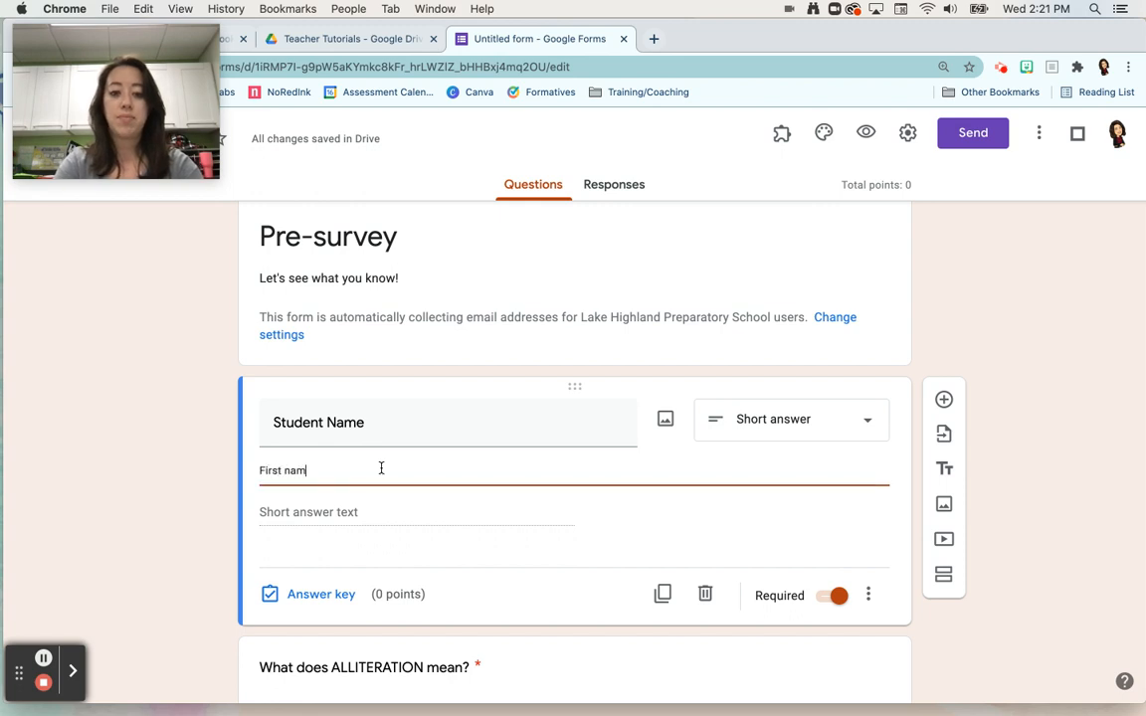
text(e Last name)
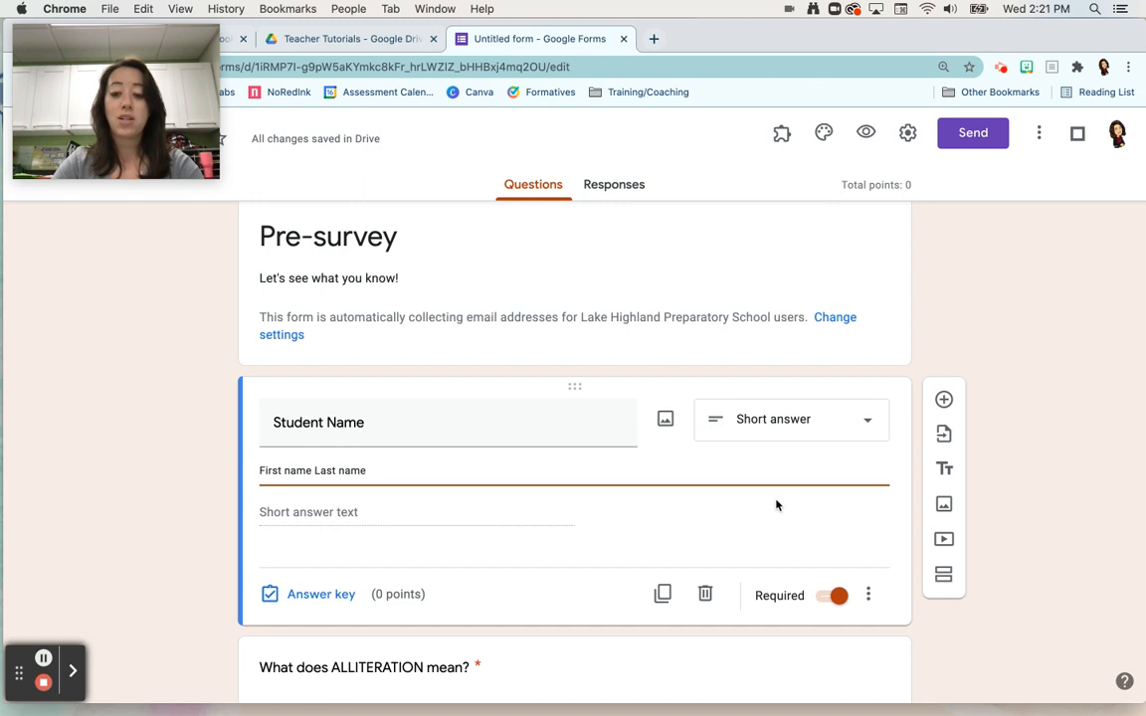
Step: Reword the Student Name question's description to "Please type your first and last name"
scroll(755, 519, down, 3)
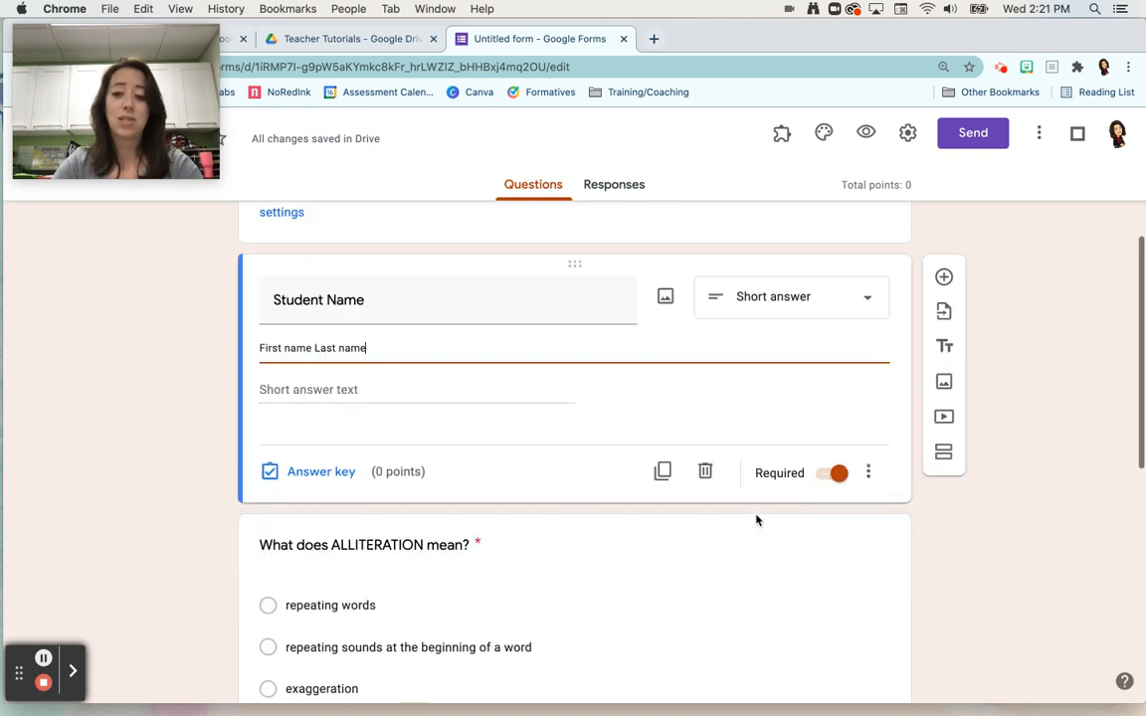
click(871, 474)
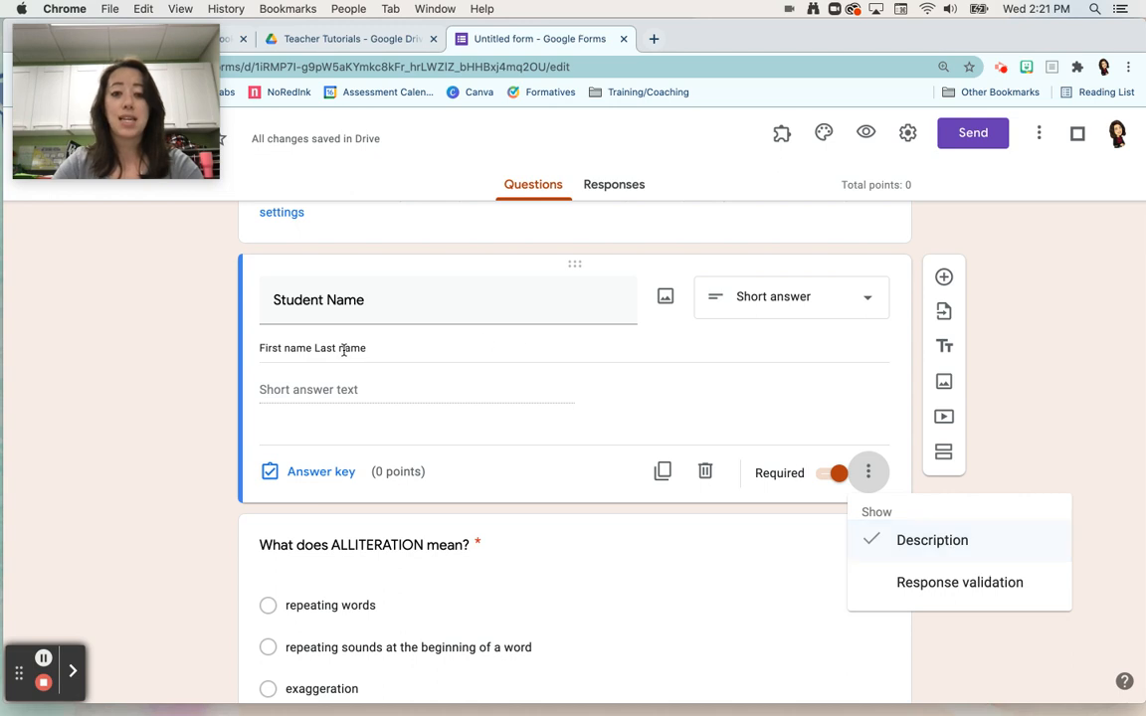
click(260, 349)
triple_click(261, 348)
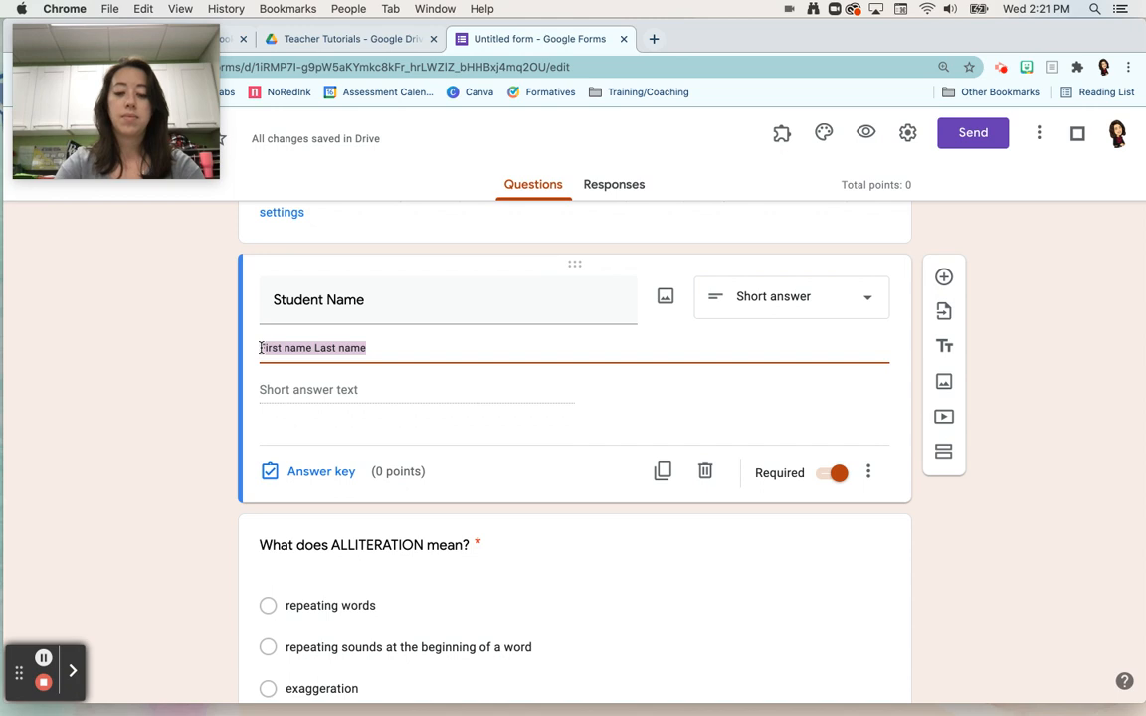
click(260, 348)
text(Pleas)
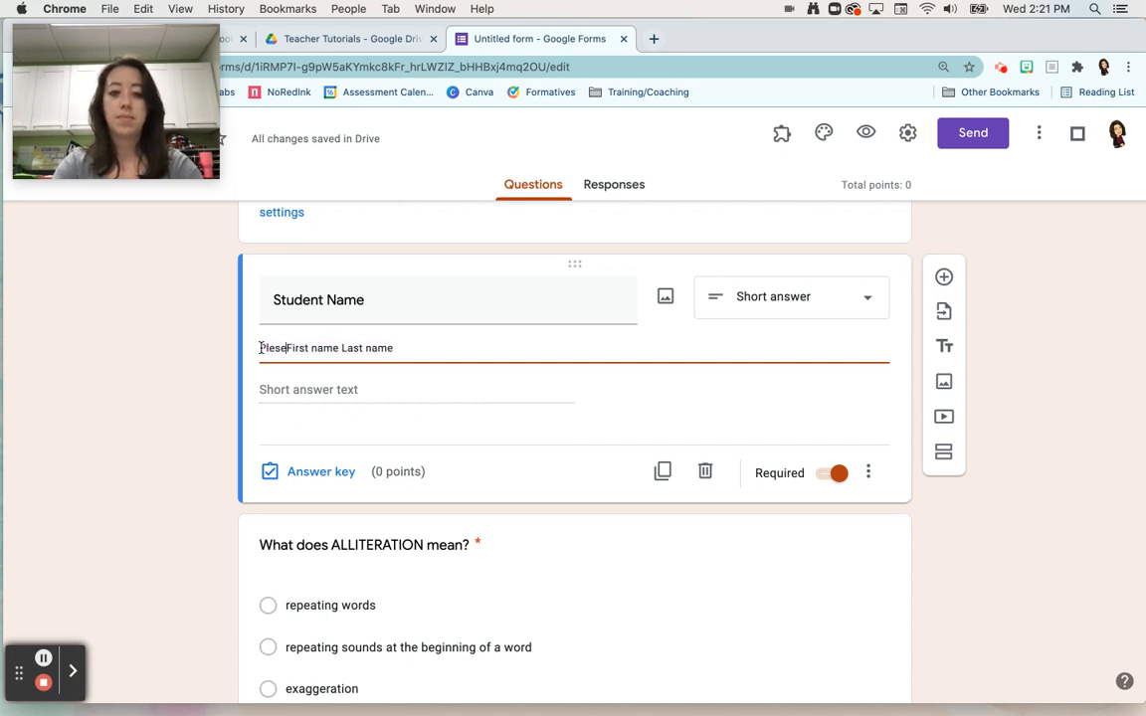
text(e type your)
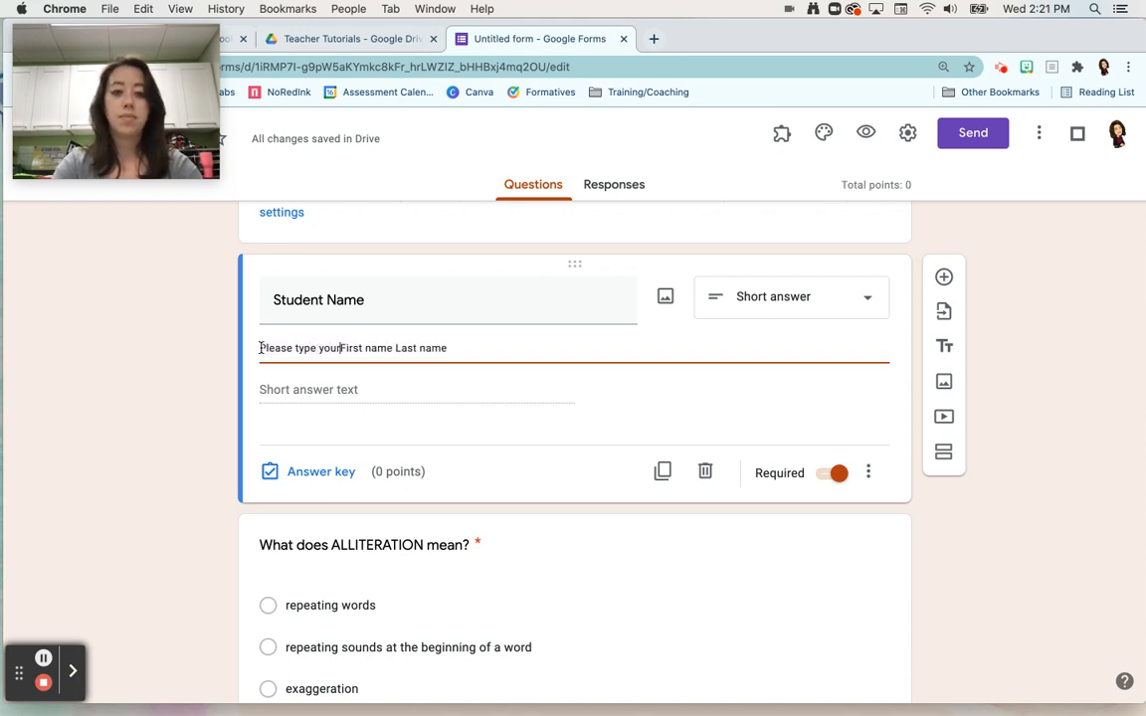
key(Right)
key(BackSpace)
text(f)
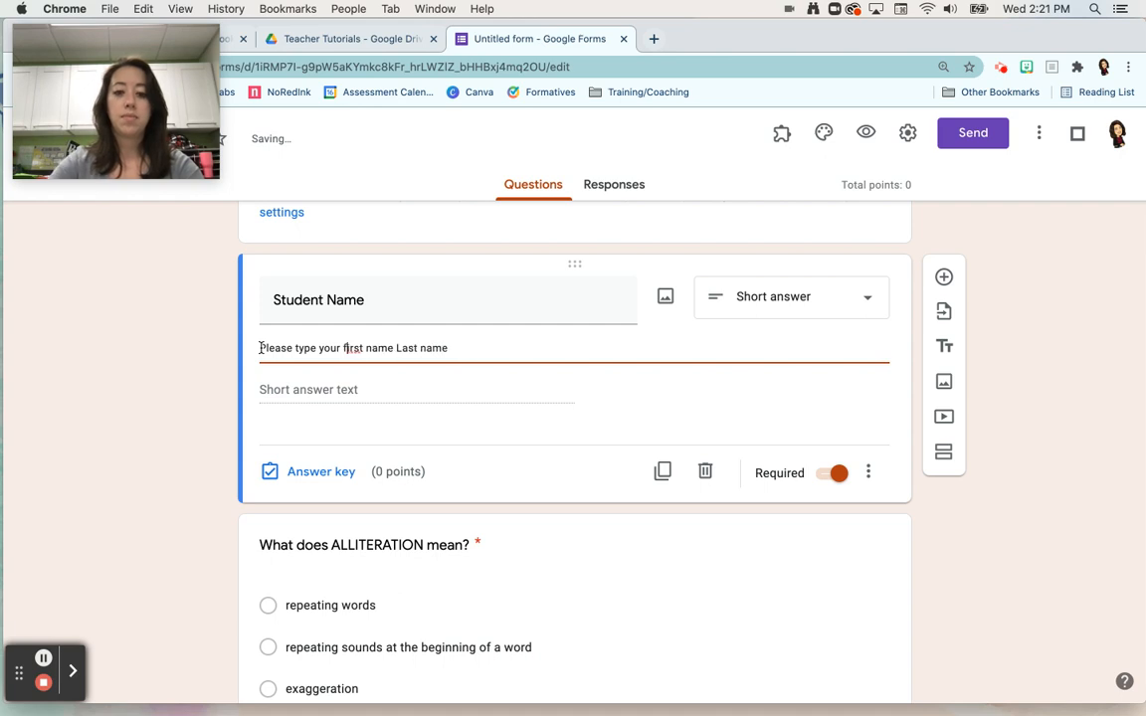
double_click(380, 347)
text(and)
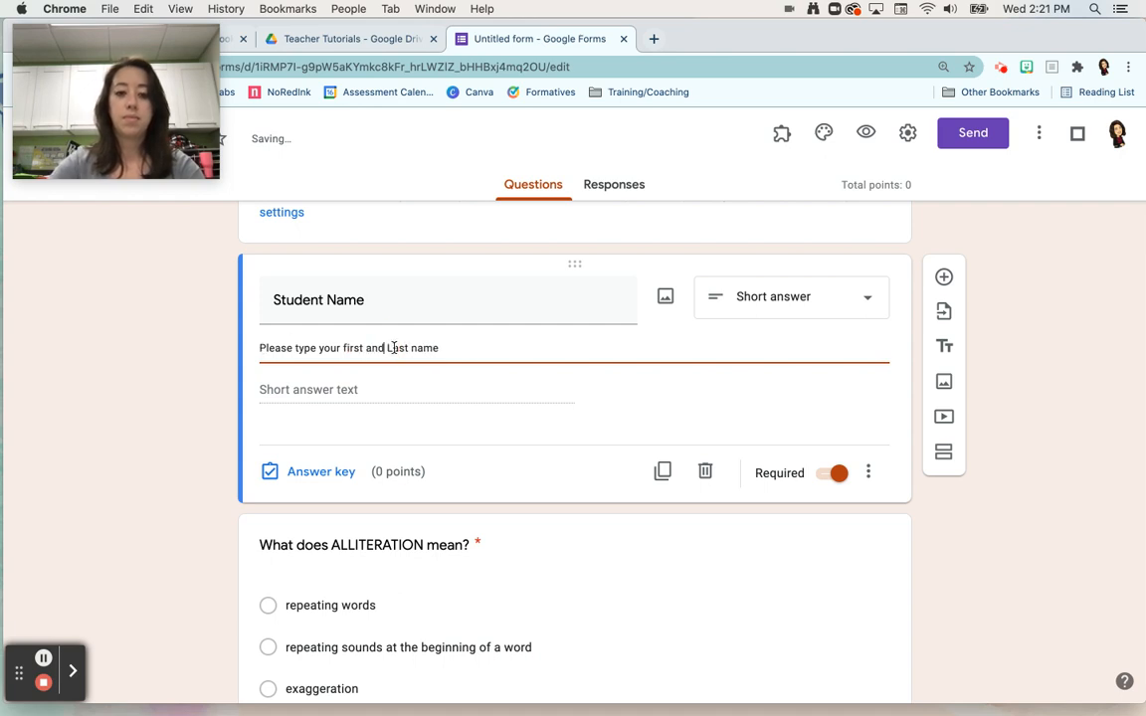
click(393, 347)
key(BackSpace)
text(l)
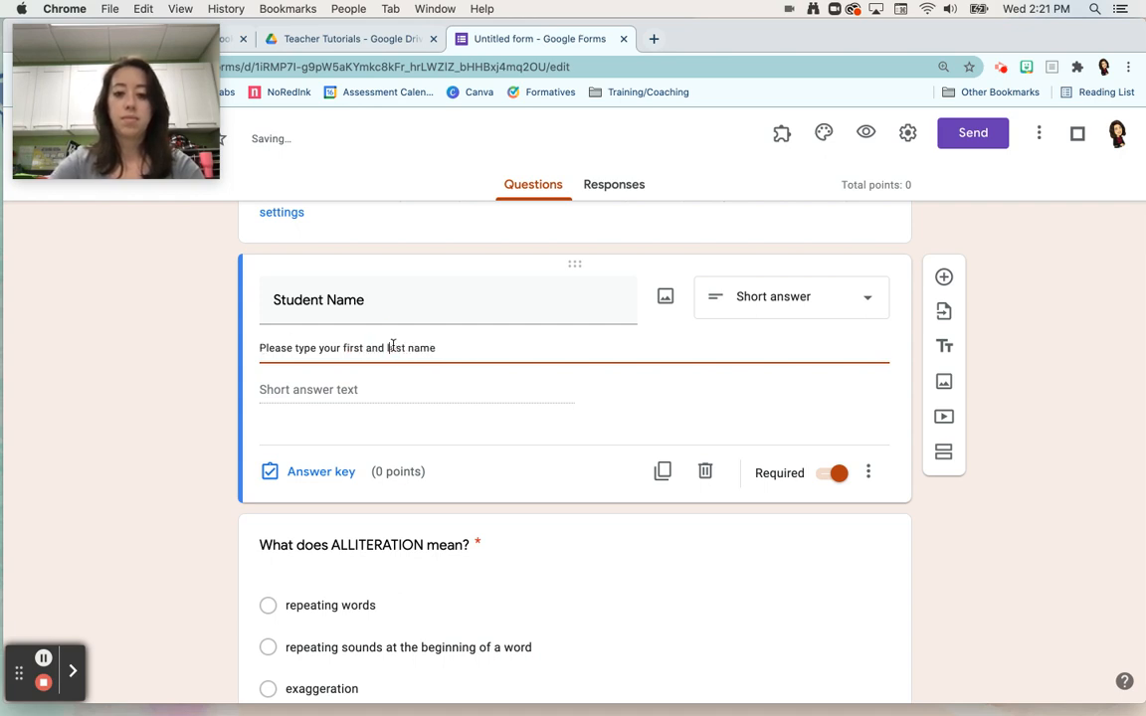
Step: Add a new section after the Student Name question and title it "Questions"
scroll(503, 497, down, 1)
scroll(503, 496, down, 1)
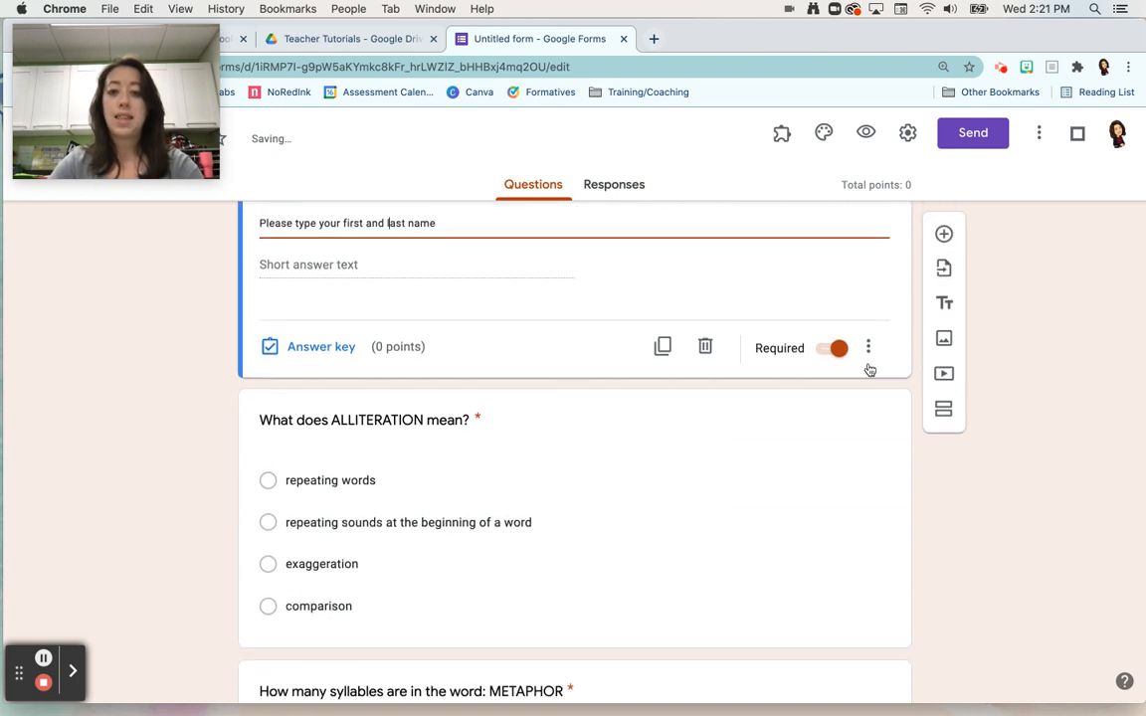
scroll(885, 308, up, 2)
click(862, 394)
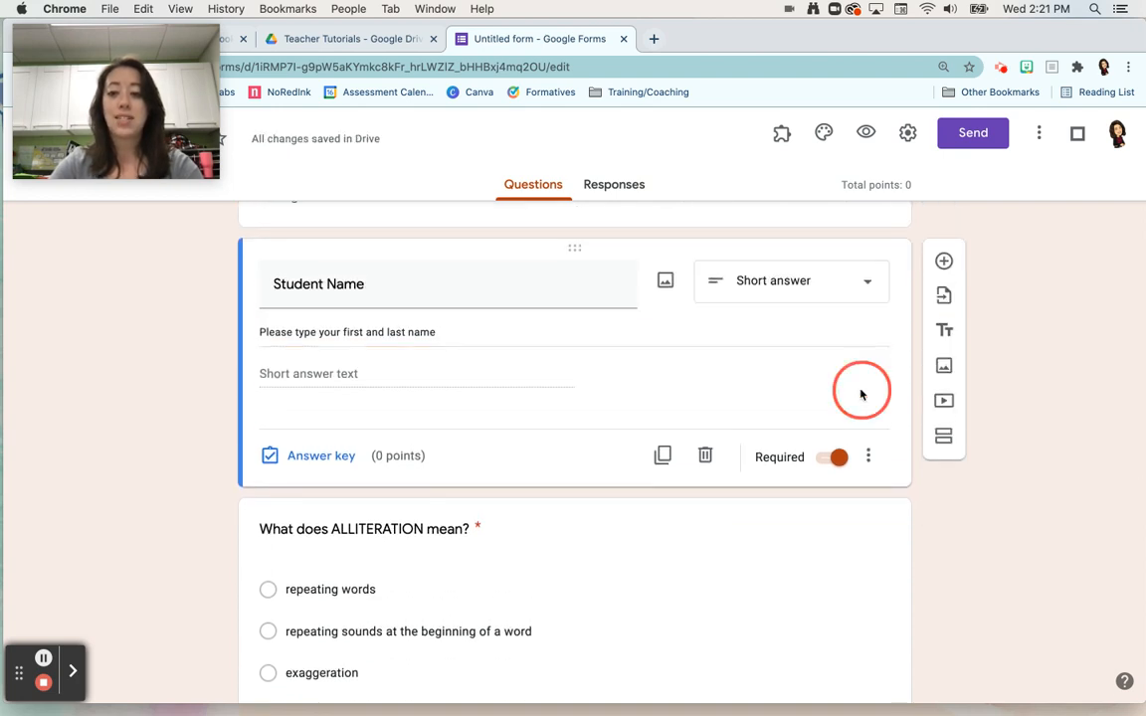
click(942, 436)
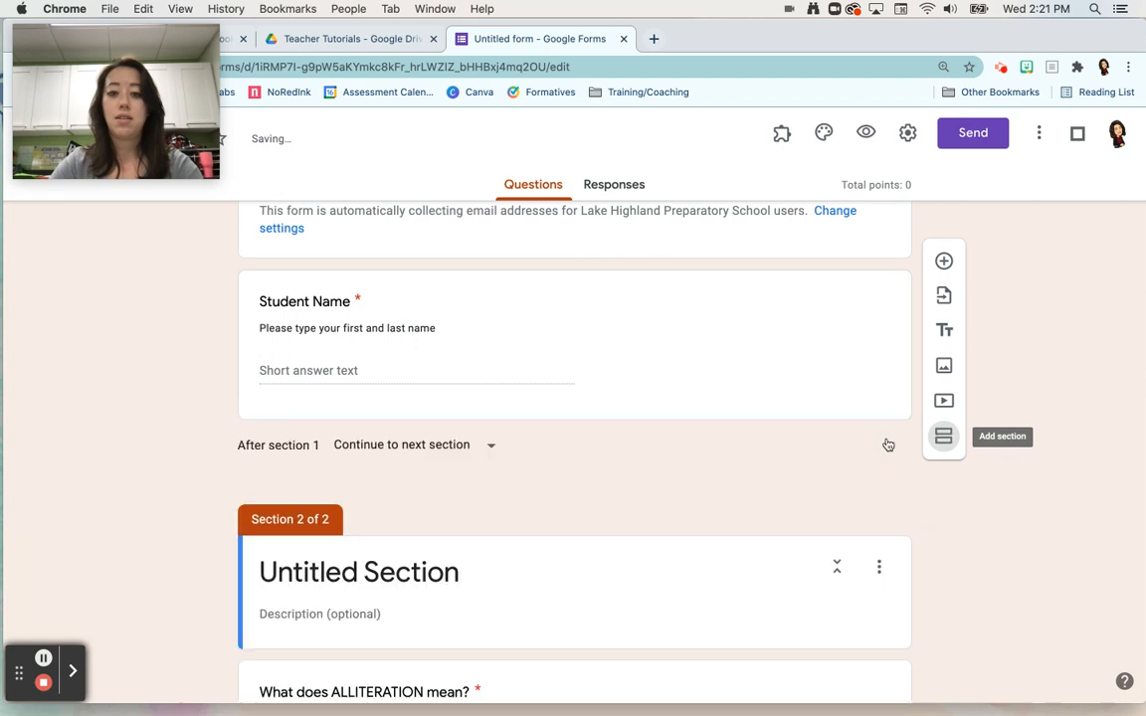
scroll(632, 529, up, 2)
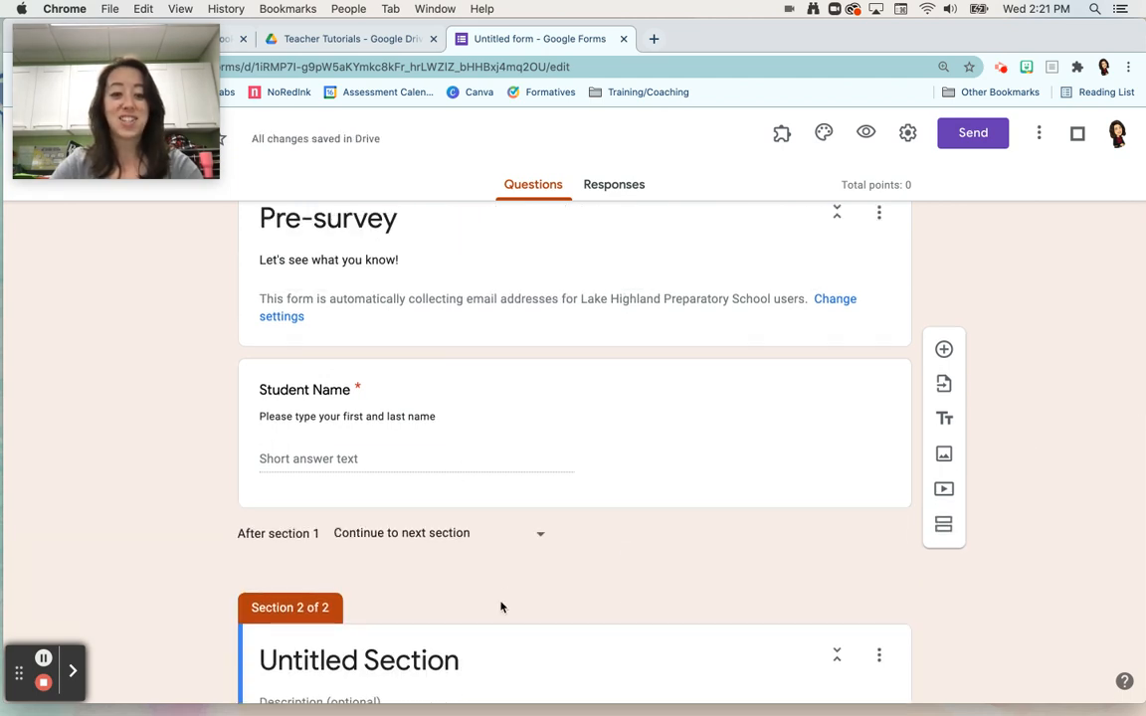
scroll(502, 604, down, 2)
click(424, 568)
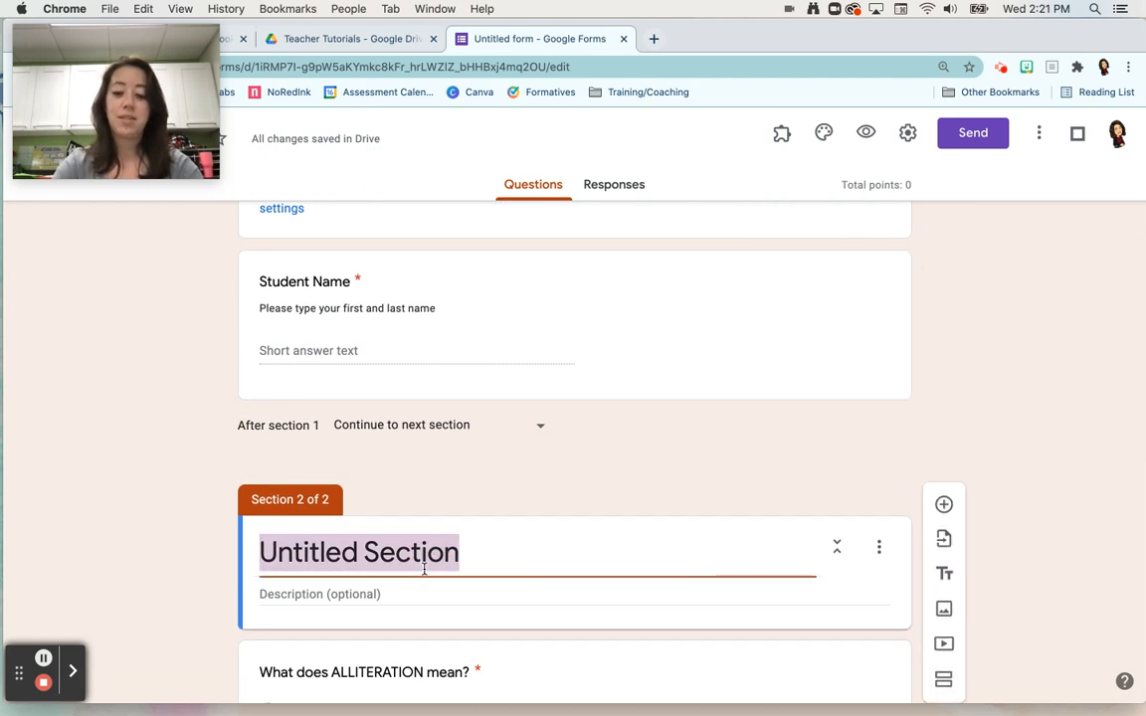
text(Questions)
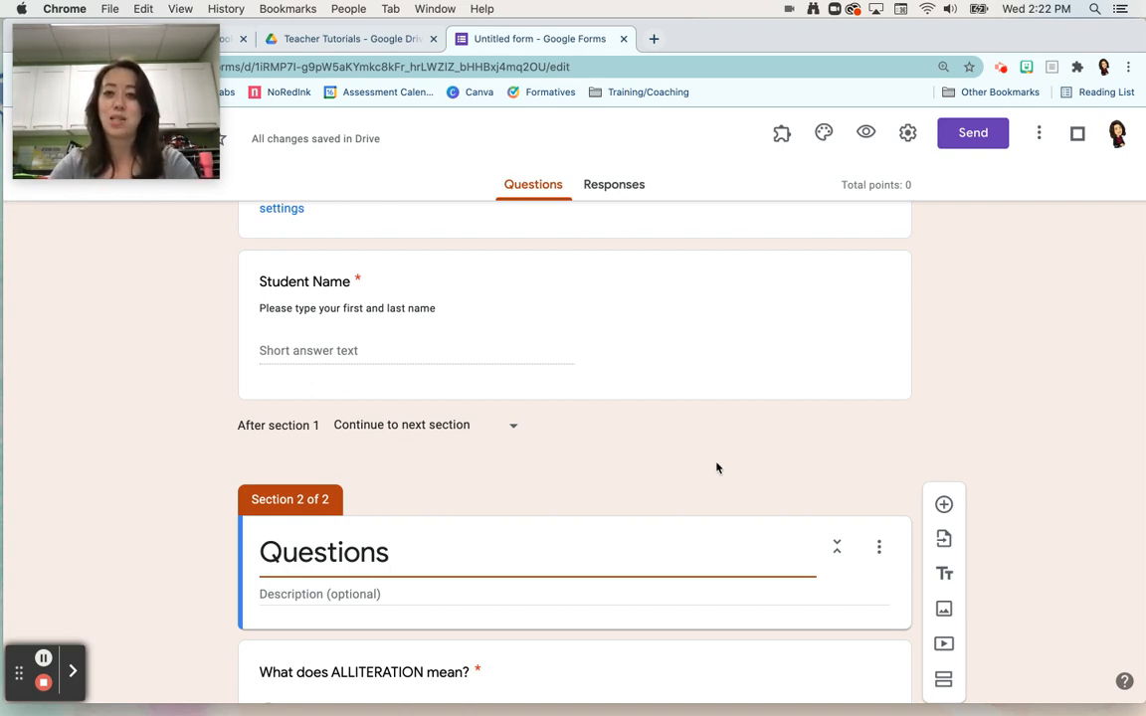
Step: Look through the navigation options offered after section 1, keeping "Continue to next section"
scroll(619, 481, down, 1)
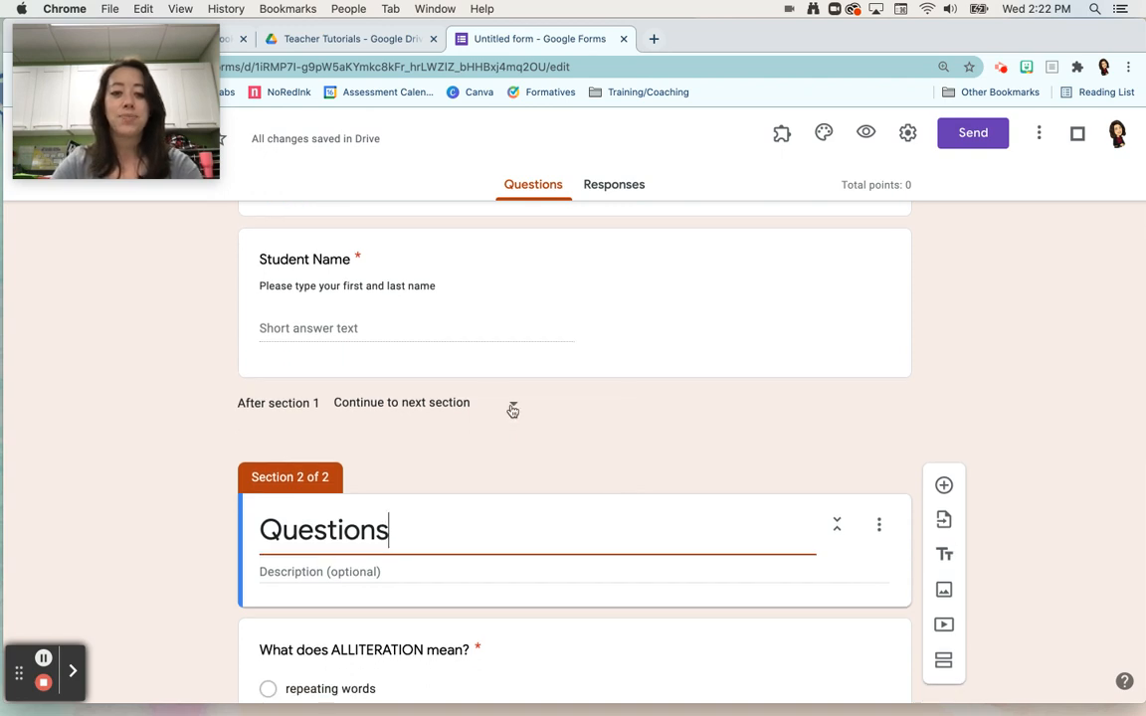
click(512, 408)
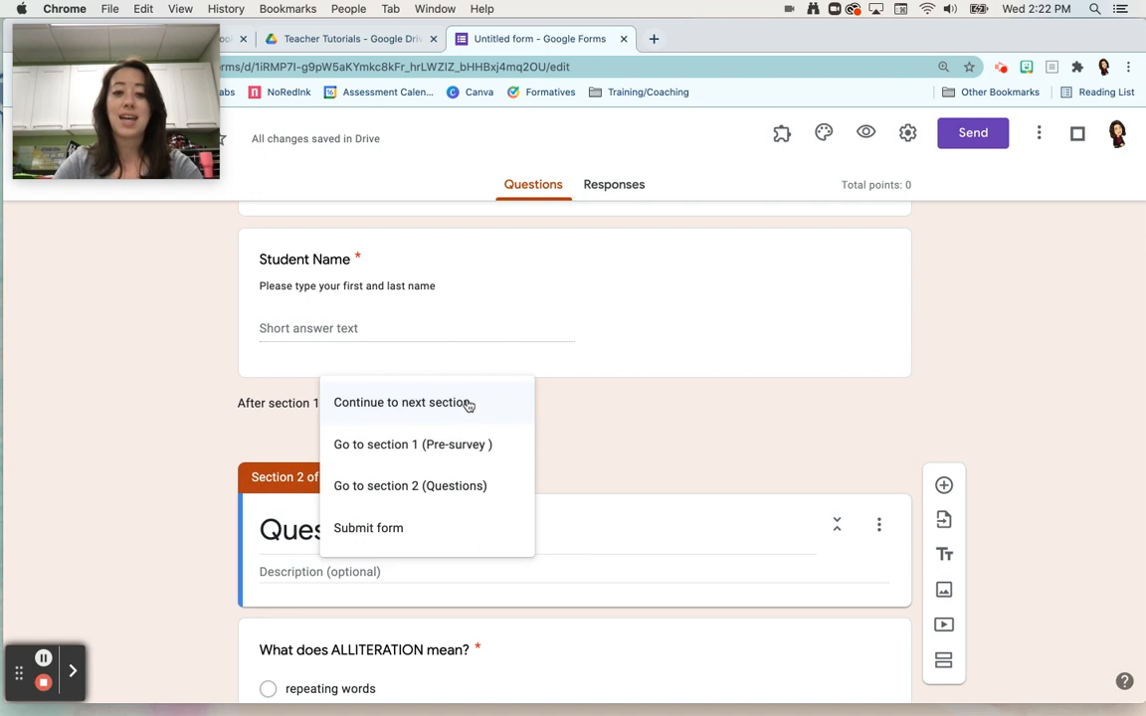
click(618, 412)
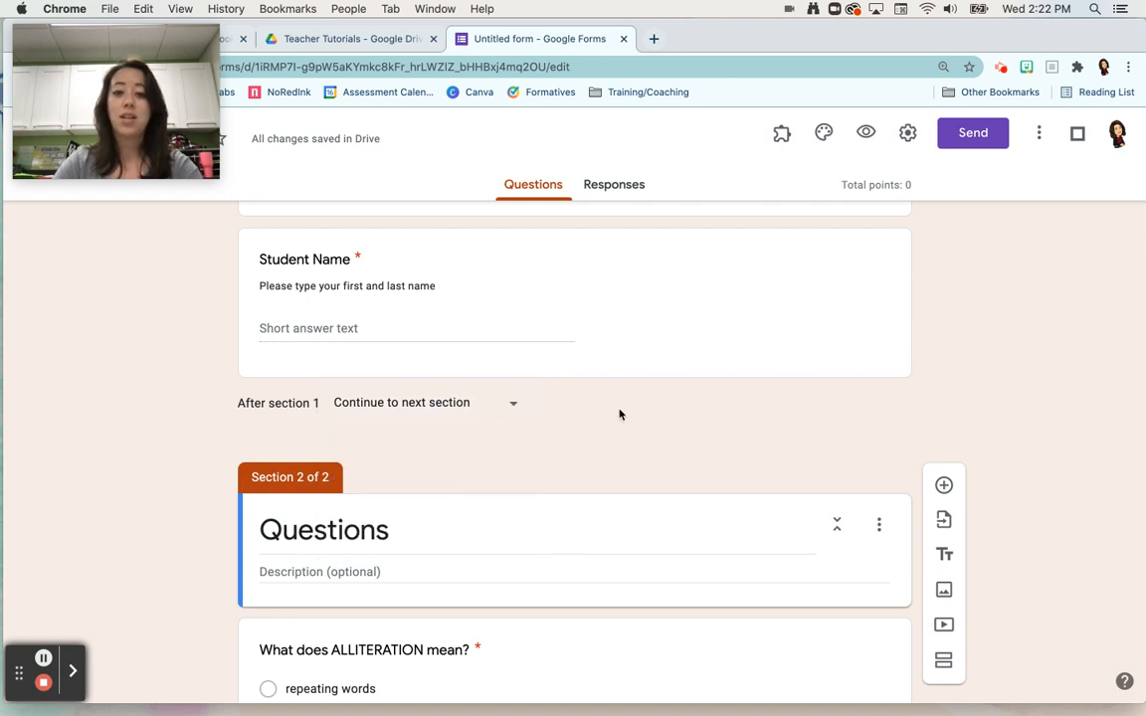
Step: Review the answer key and point value of the "What does ALLITERATION mean?" question, leaving them as they are
scroll(618, 411, down, 3)
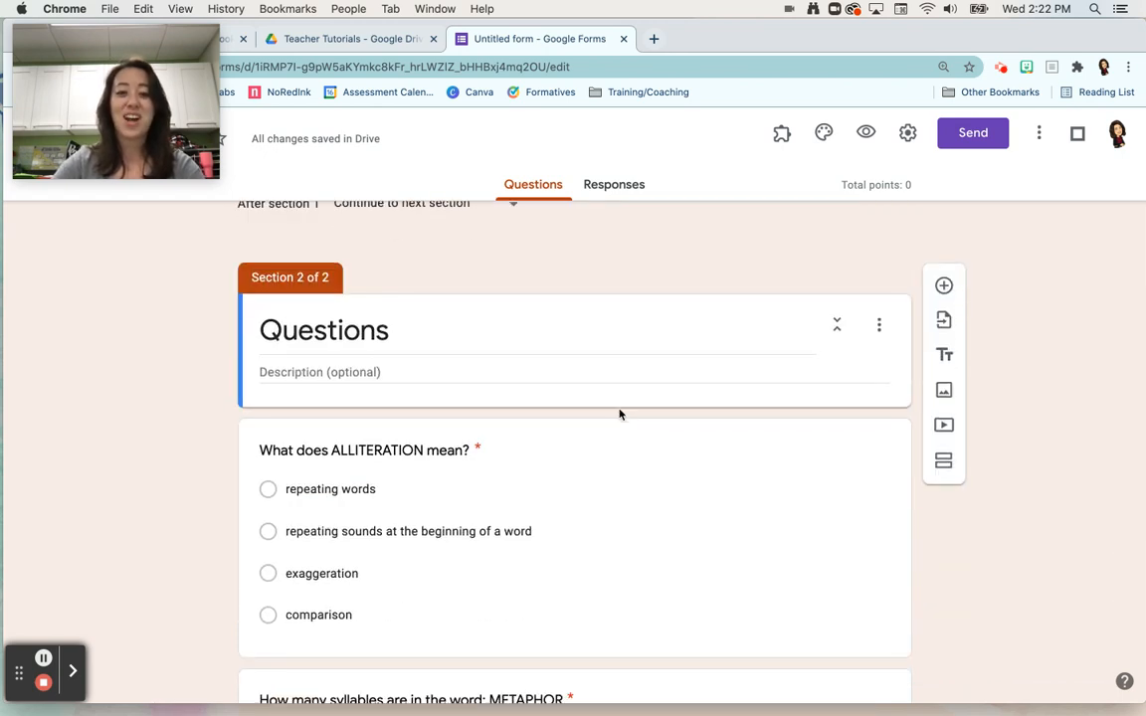
scroll(619, 412, down, 2)
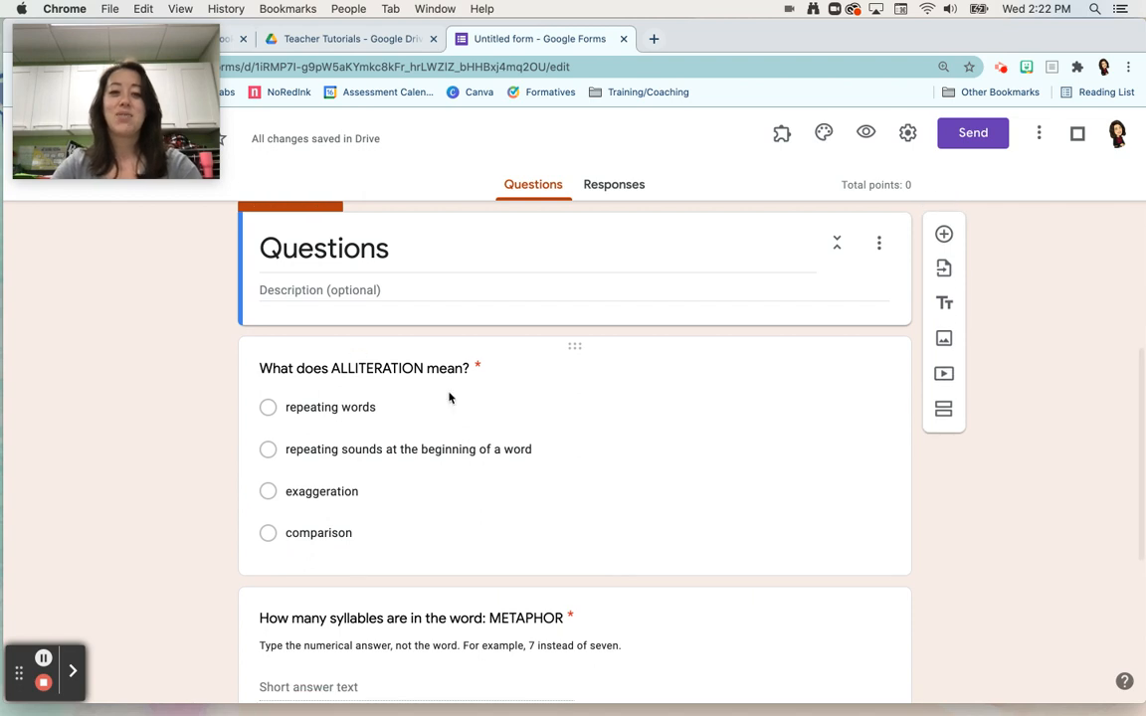
click(563, 388)
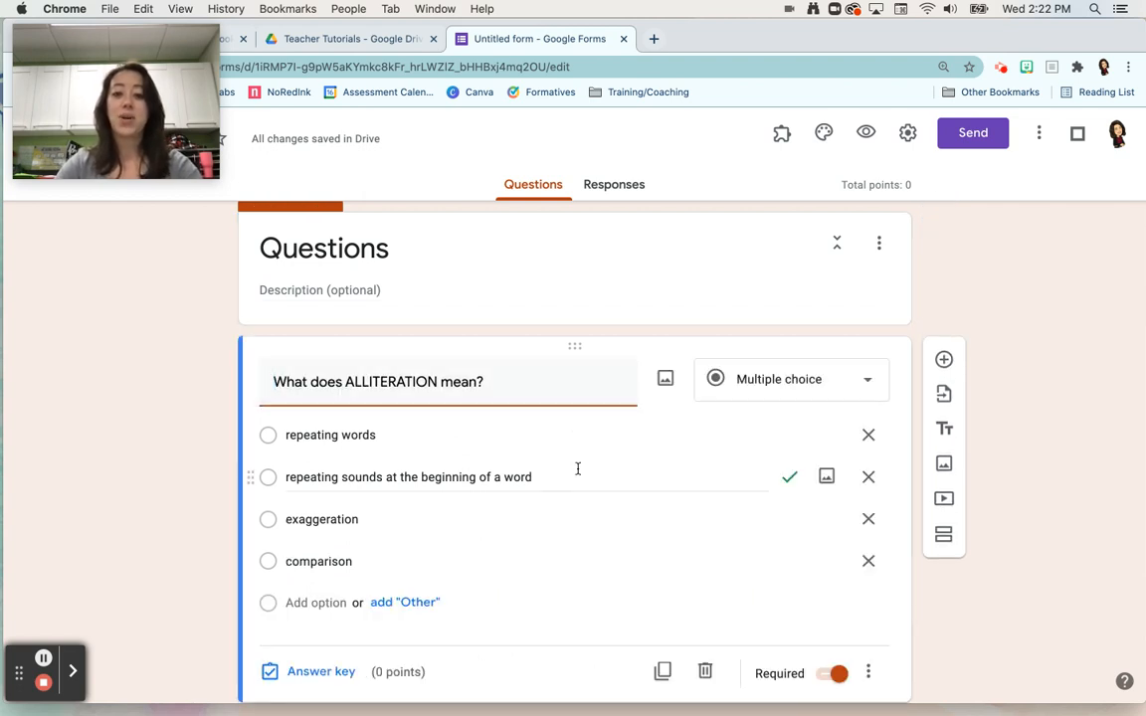
scroll(575, 464, down, 2)
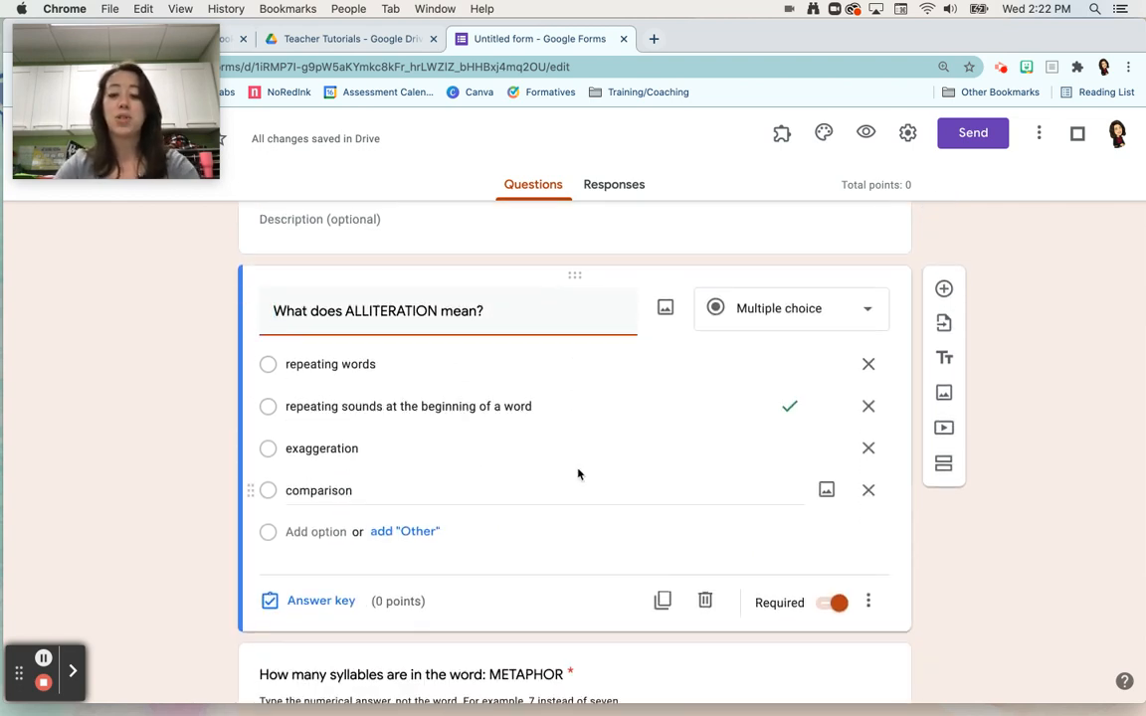
click(320, 601)
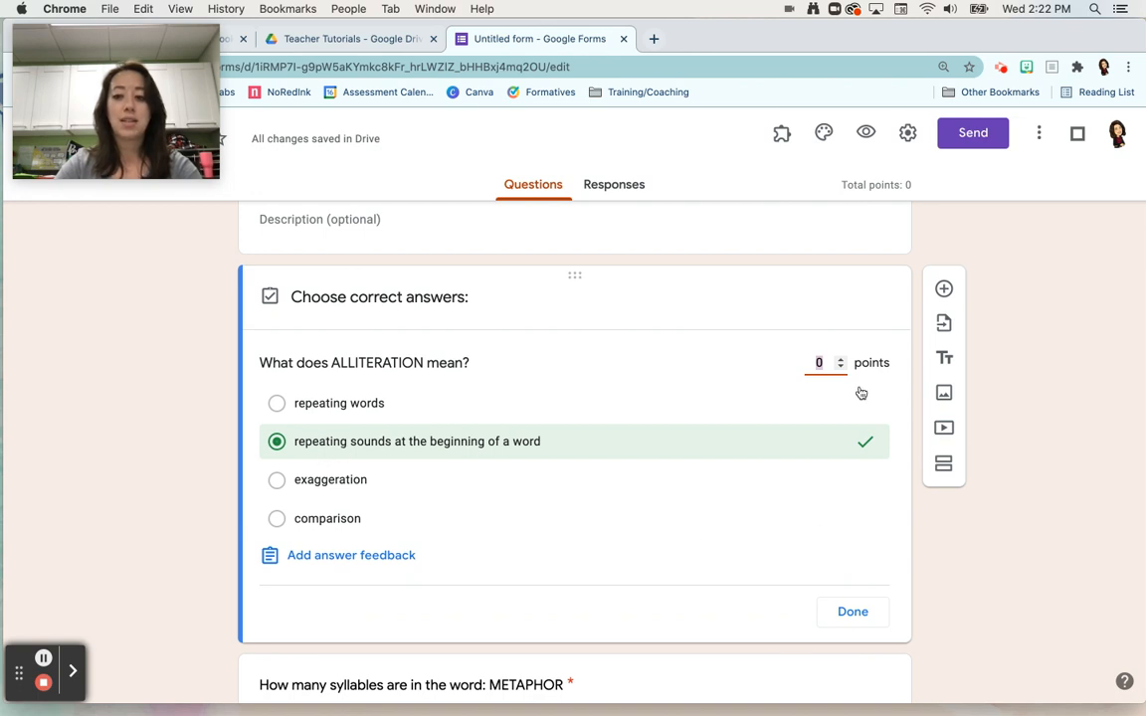
click(857, 614)
Step: Check the quiz options in the form's settings and save the settings without changes
scroll(716, 358, up, 2)
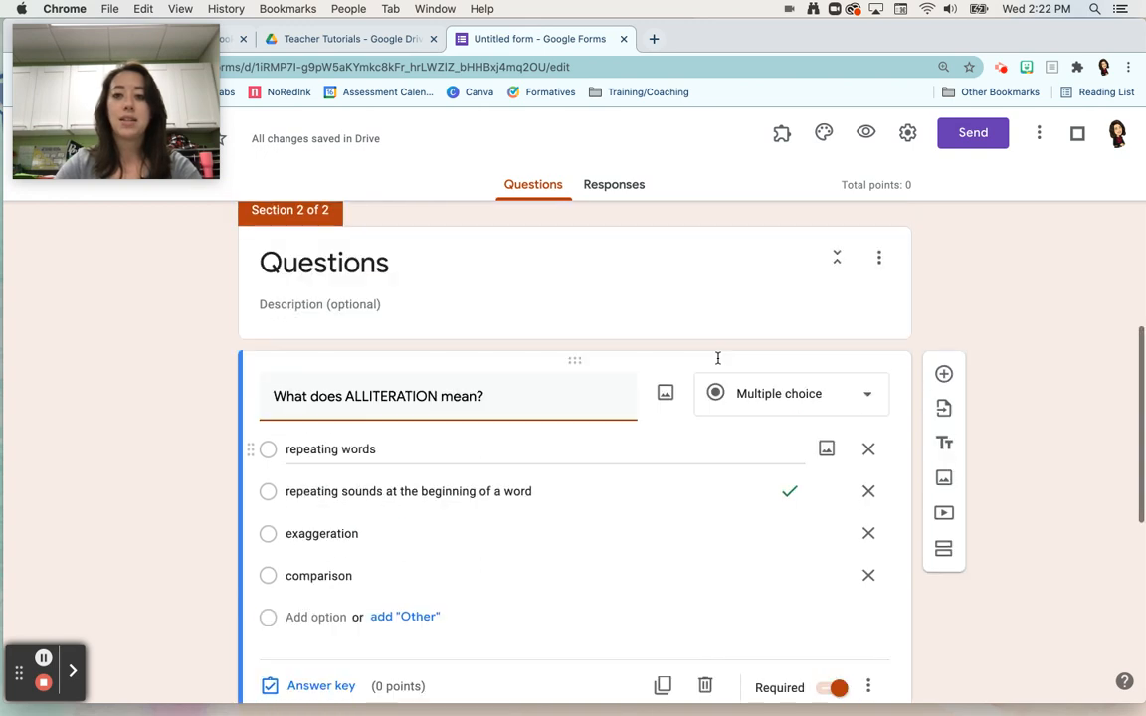
click(907, 139)
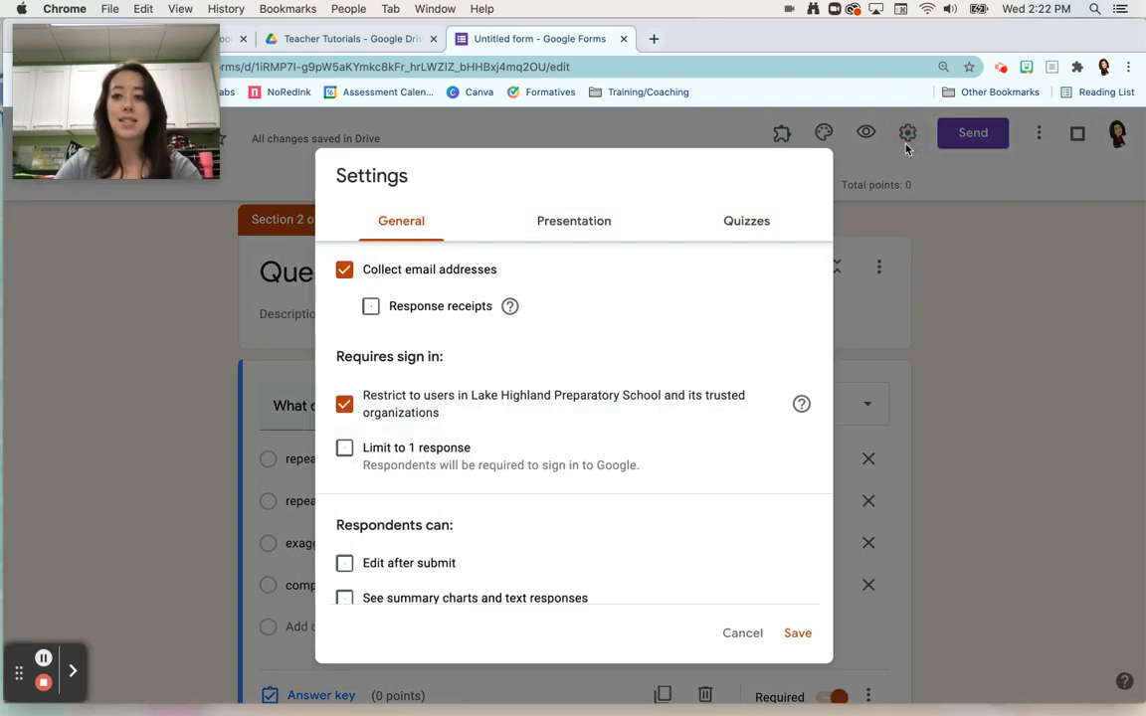
click(771, 221)
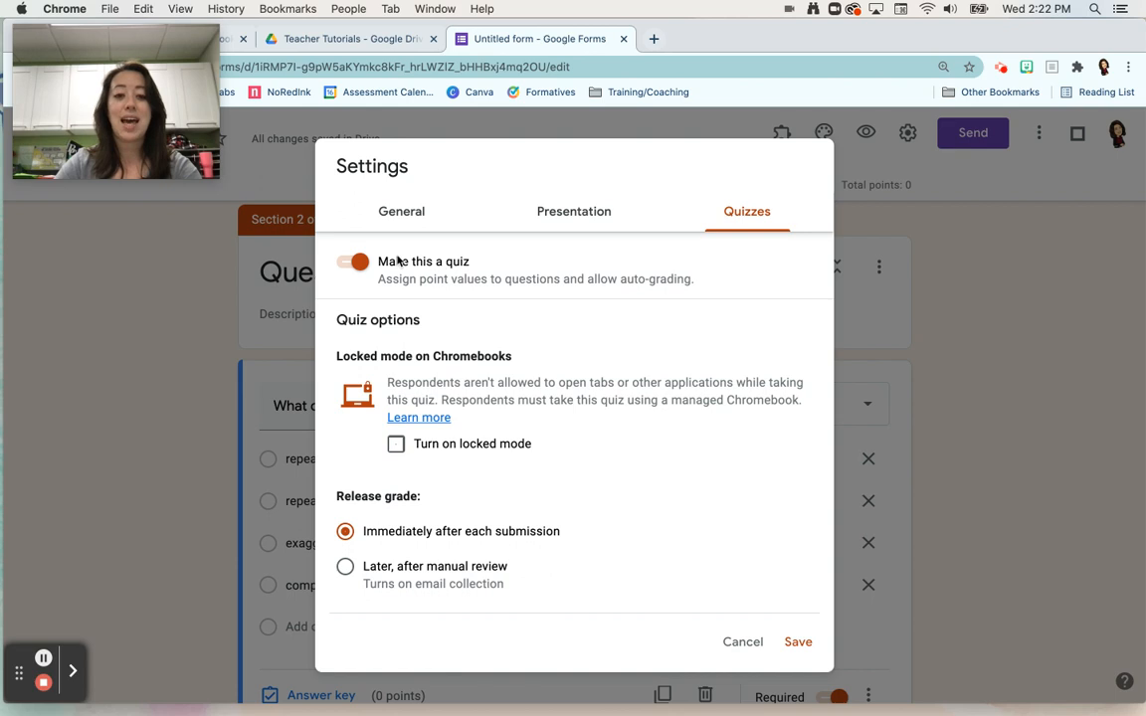
click(798, 642)
Step: Examine the METAPHOR syllables question and its description, dismissing the Zoom notice that pops up
scroll(593, 621, down, 5)
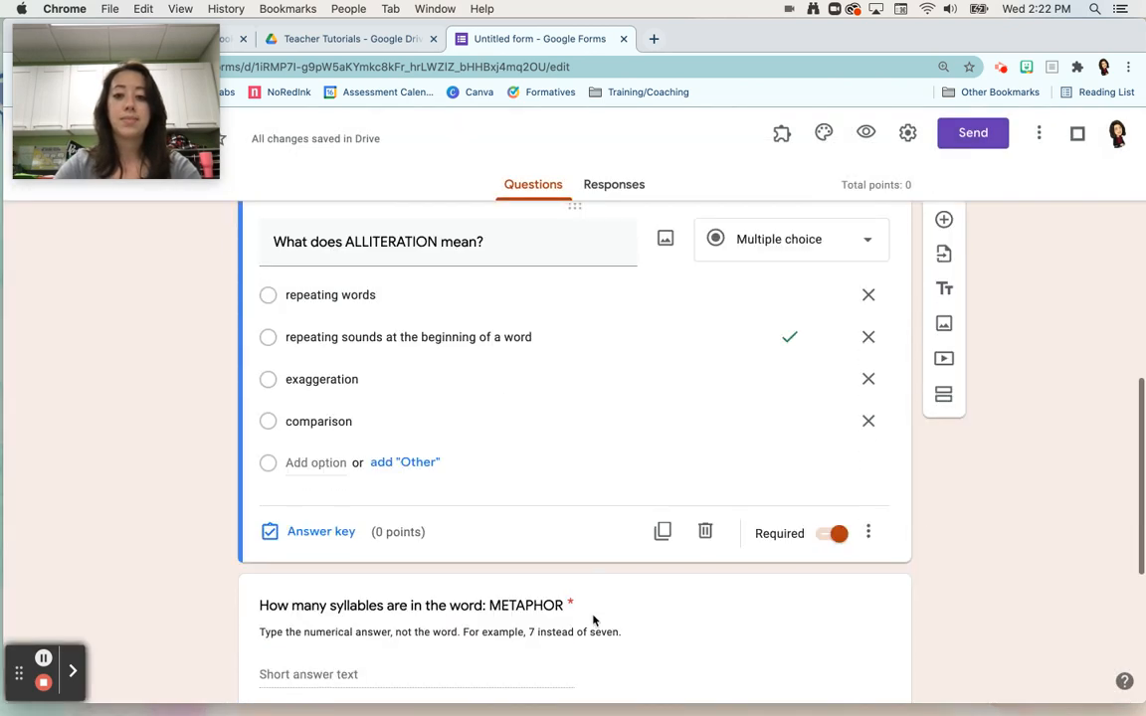
scroll(593, 620, down, 2)
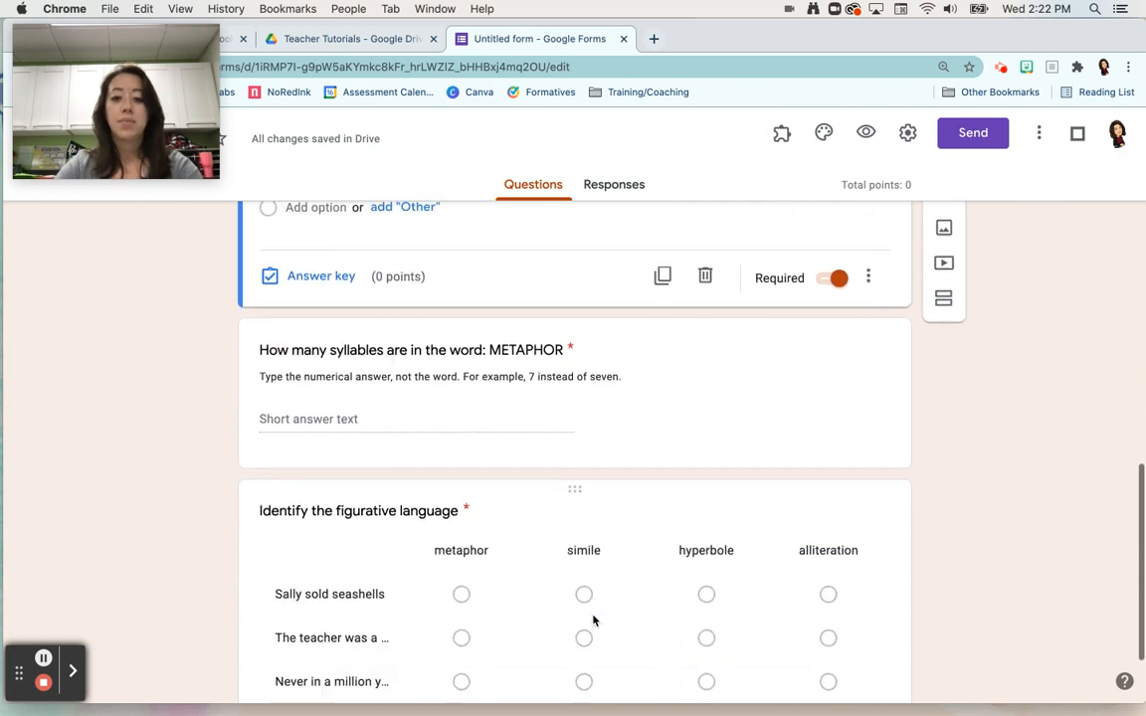
click(391, 355)
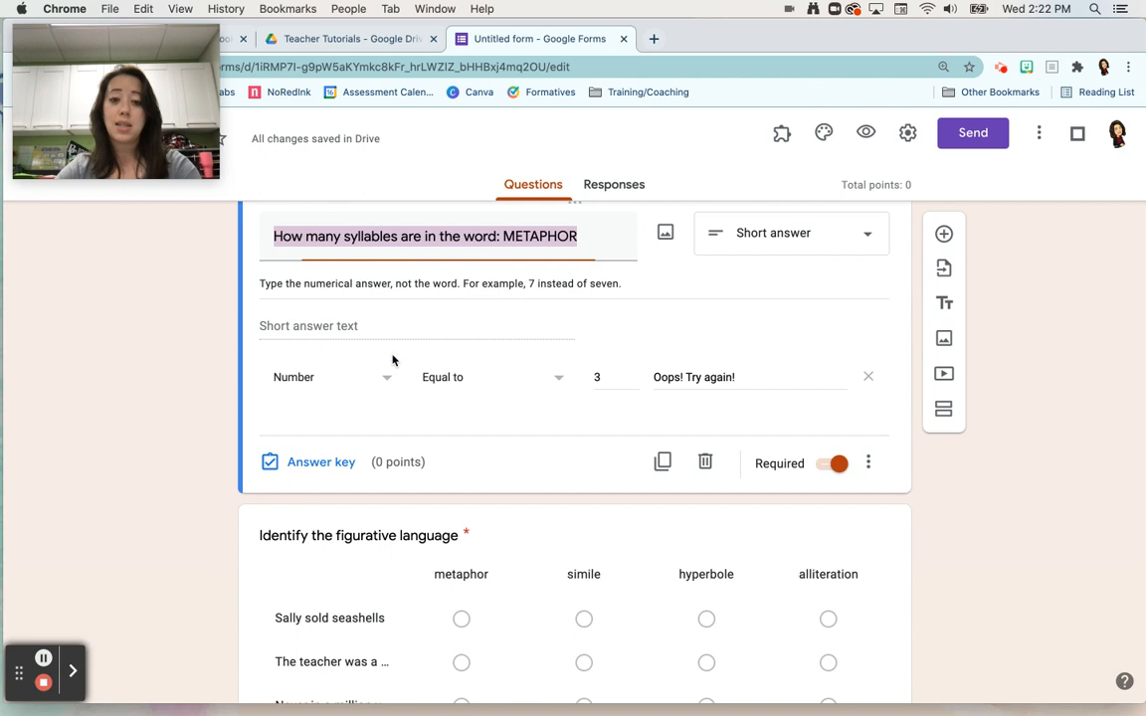
scroll(508, 432, up, 1)
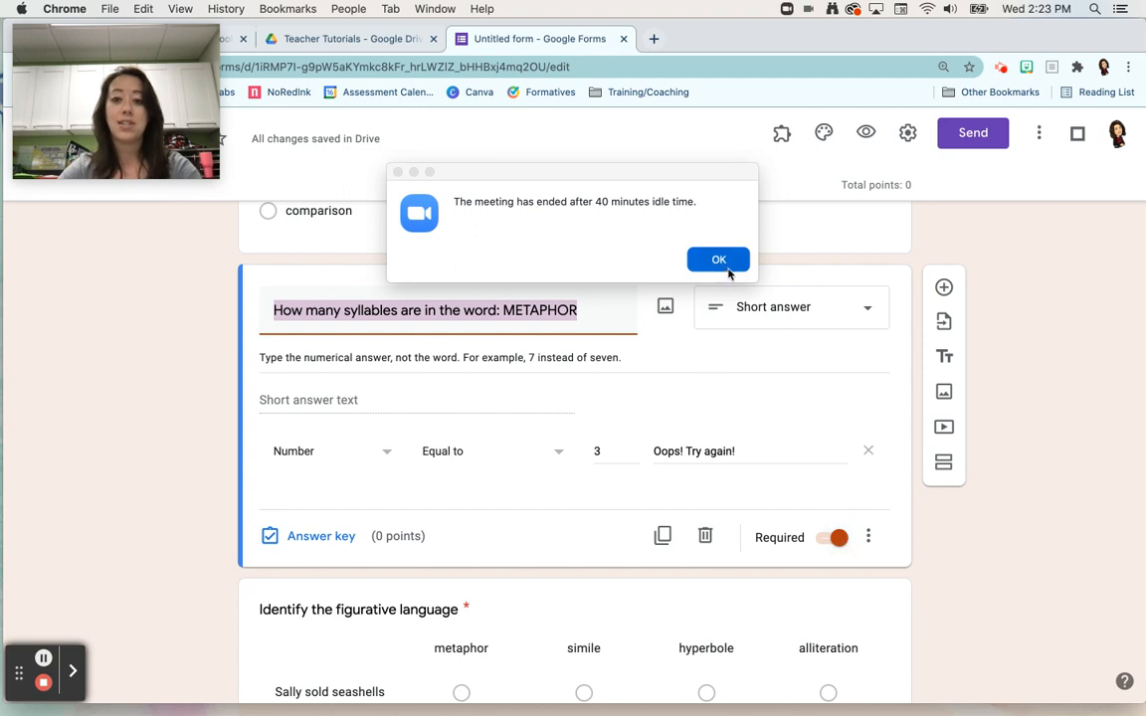
click(718, 260)
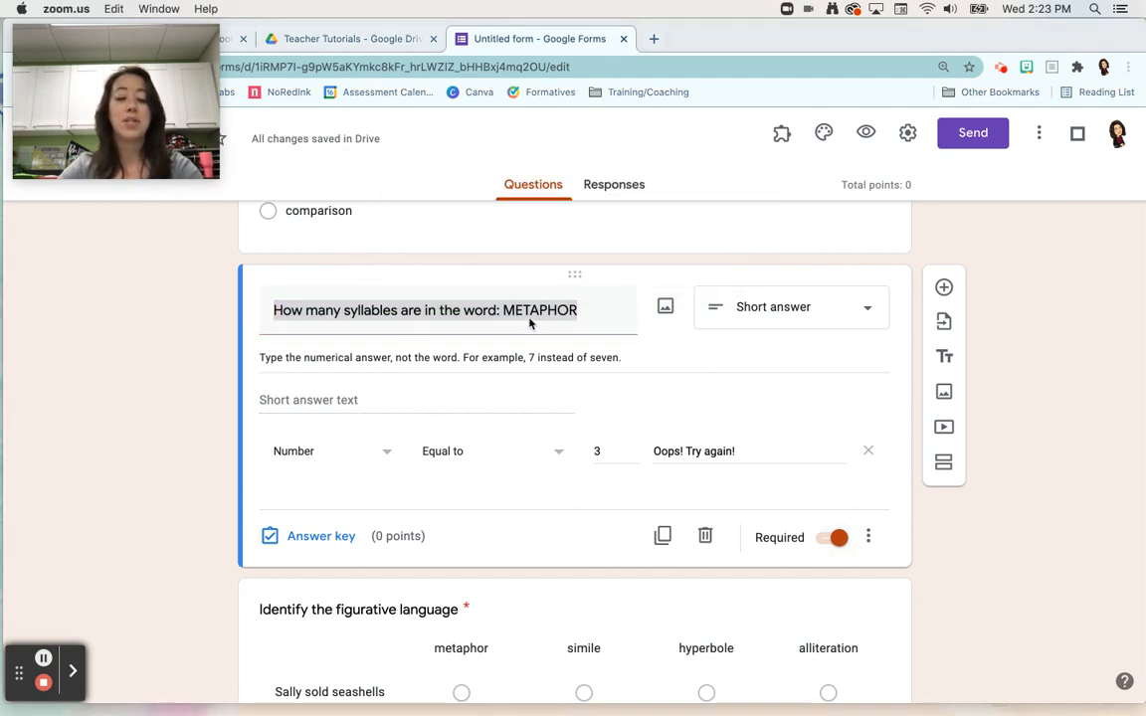
click(348, 373)
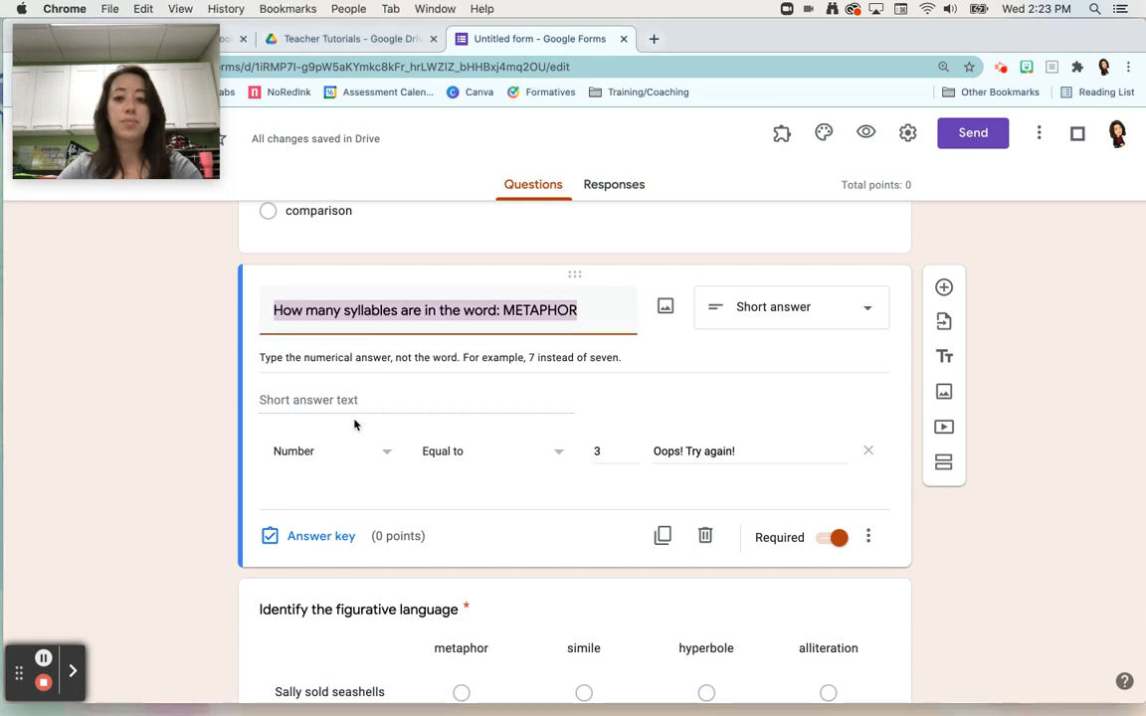
click(358, 365)
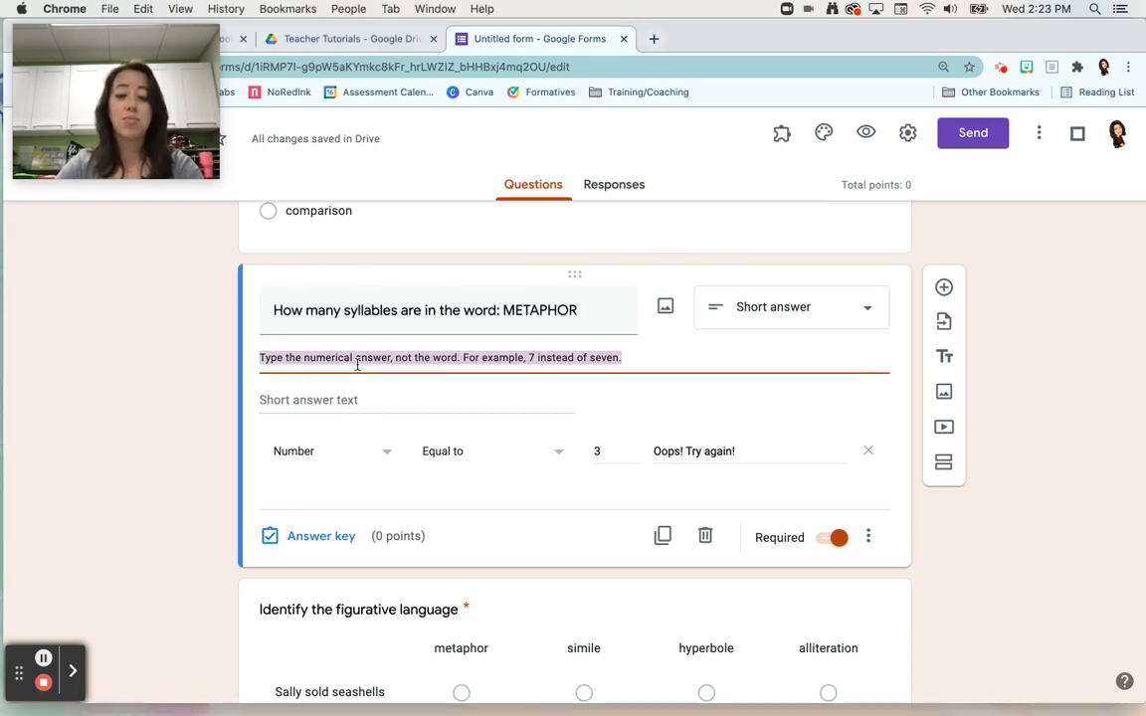
Step: Review the METAPHOR question's response validation, checking its type, condition, number and error text choices without changing them
click(869, 537)
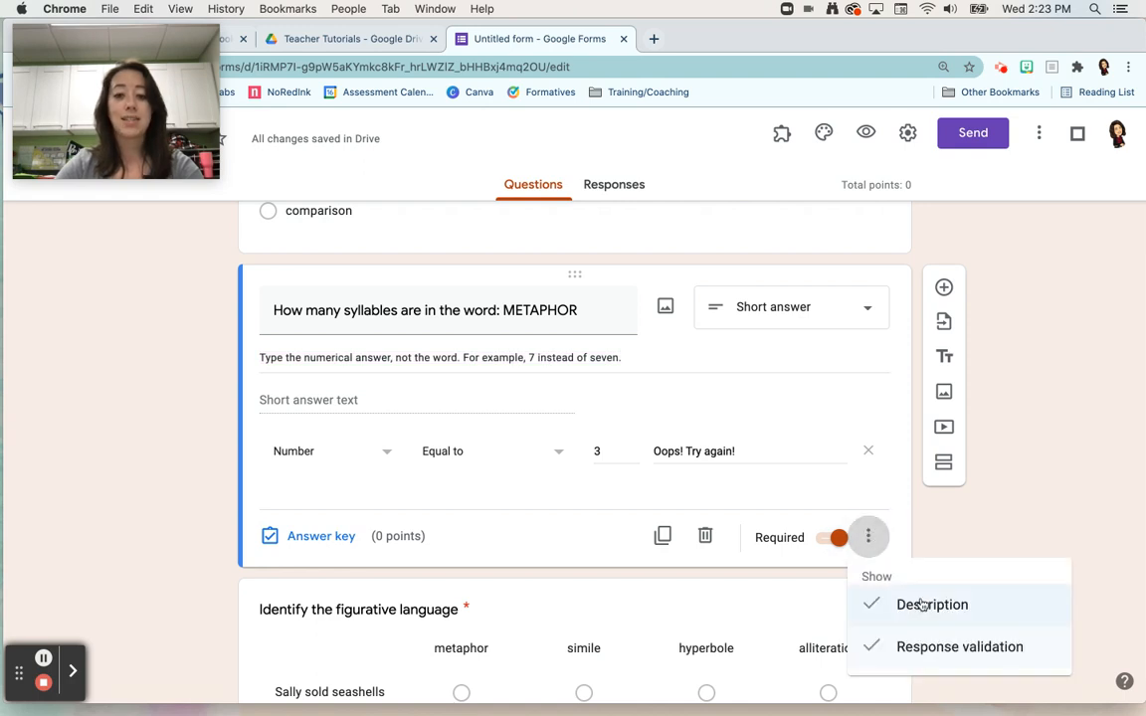
click(357, 454)
click(386, 453)
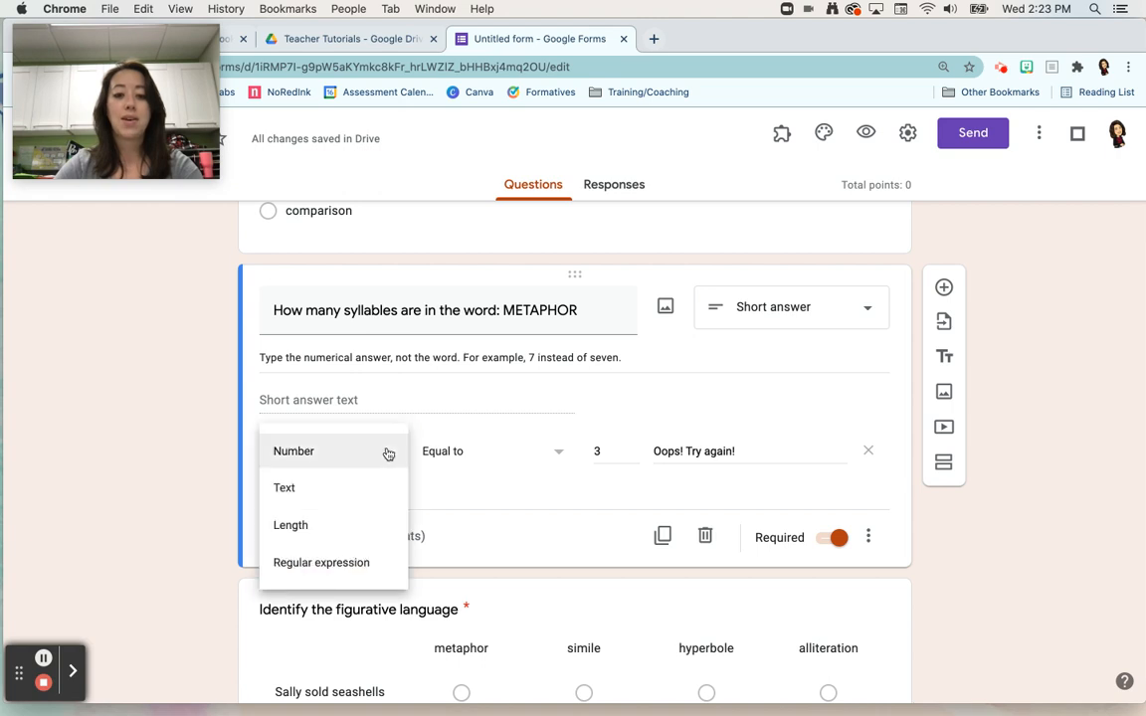
click(525, 459)
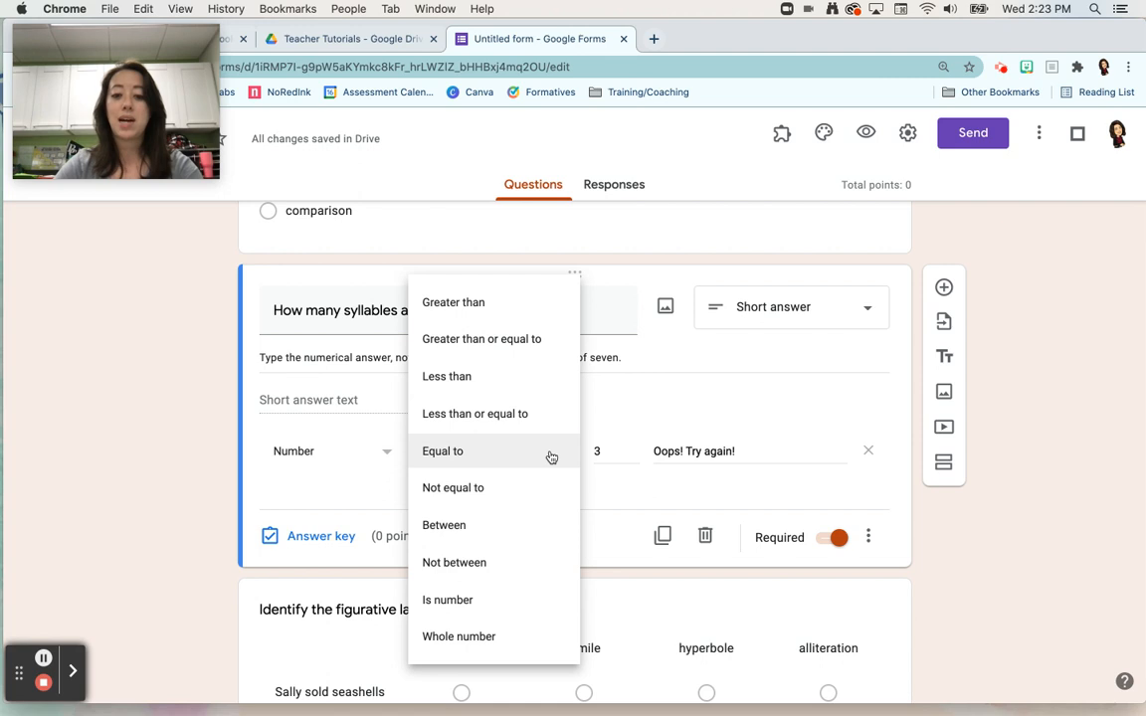
click(551, 456)
click(610, 450)
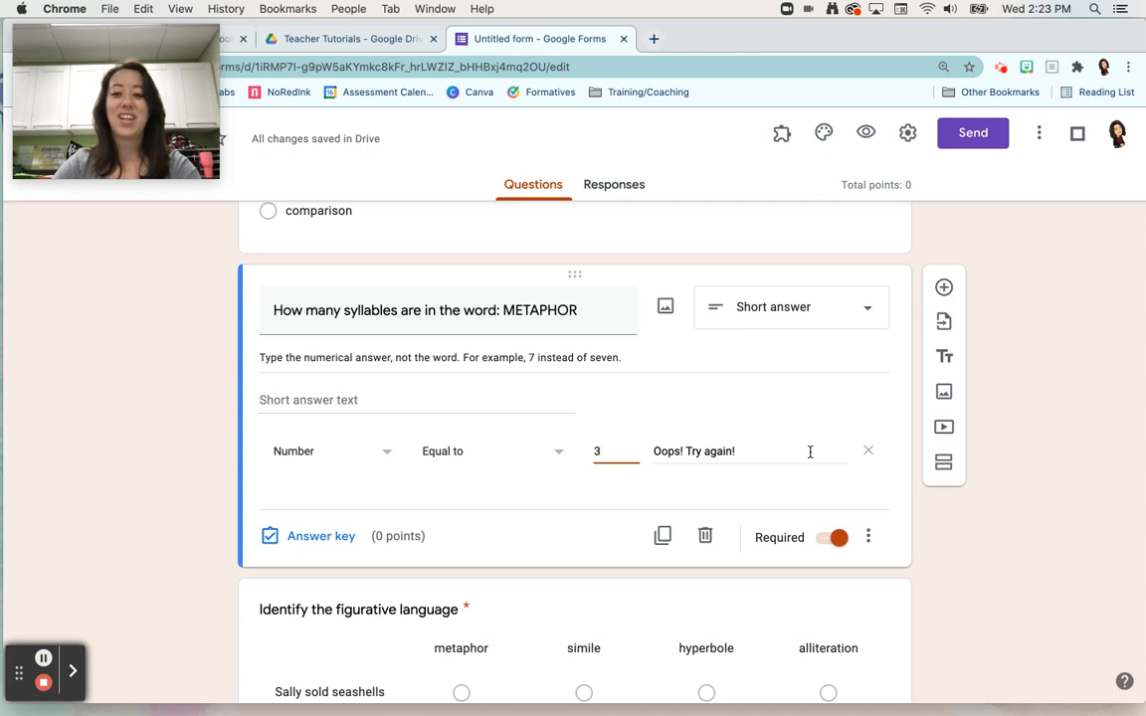
double_click(685, 447)
click(723, 448)
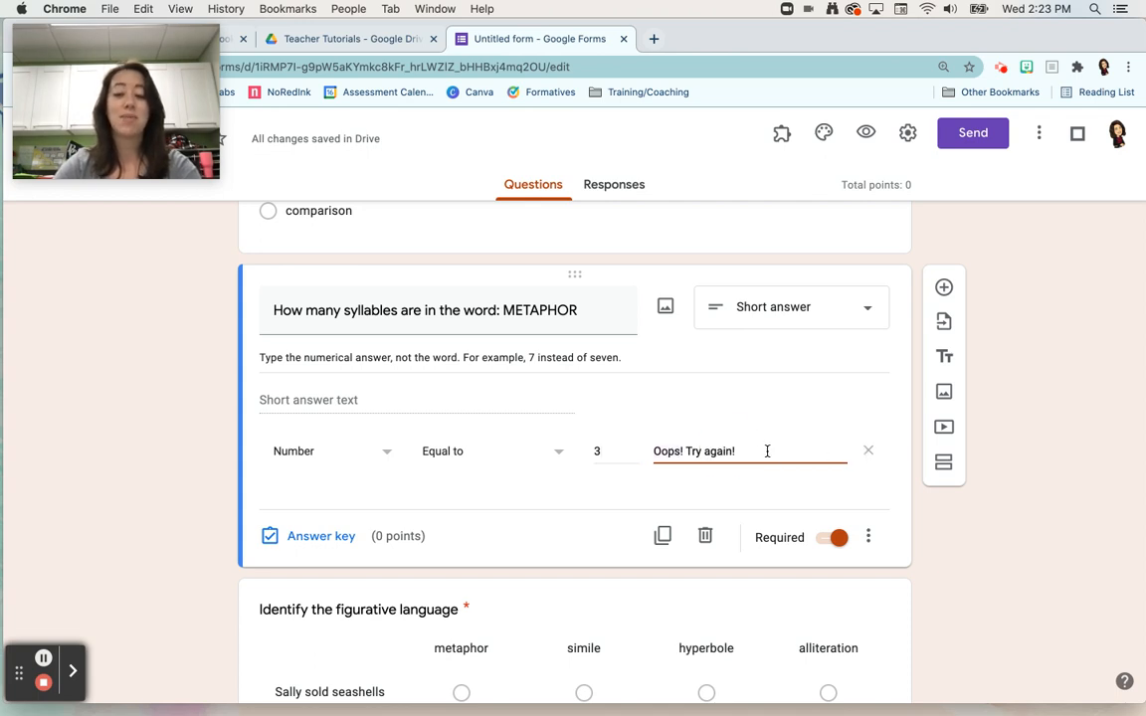
Step: Add 3 as the correct answer to the METAPHOR syllables question and mark all other answers incorrect
scroll(734, 550, down, 1)
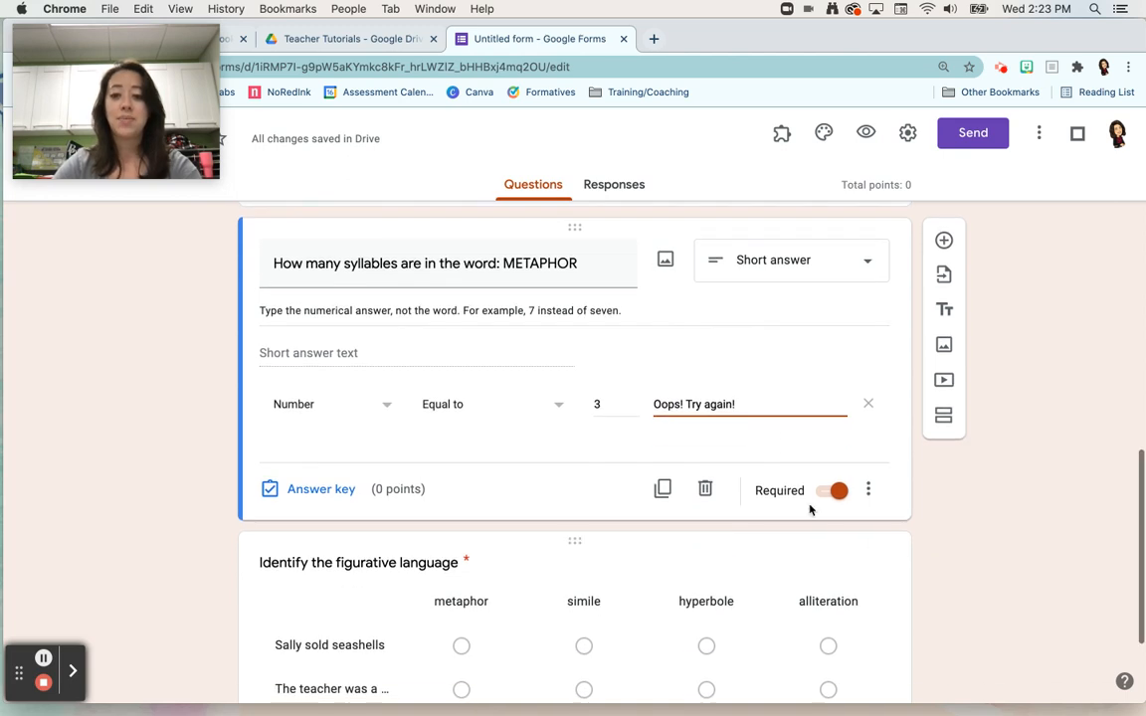
click(316, 490)
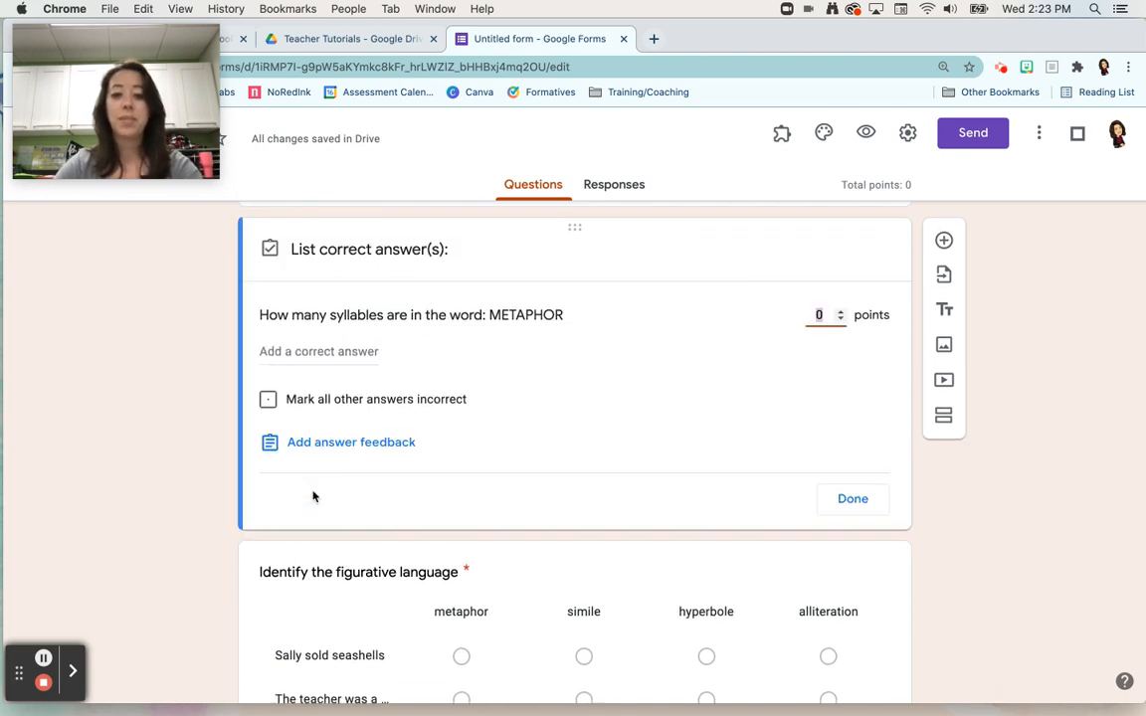
click(318, 351)
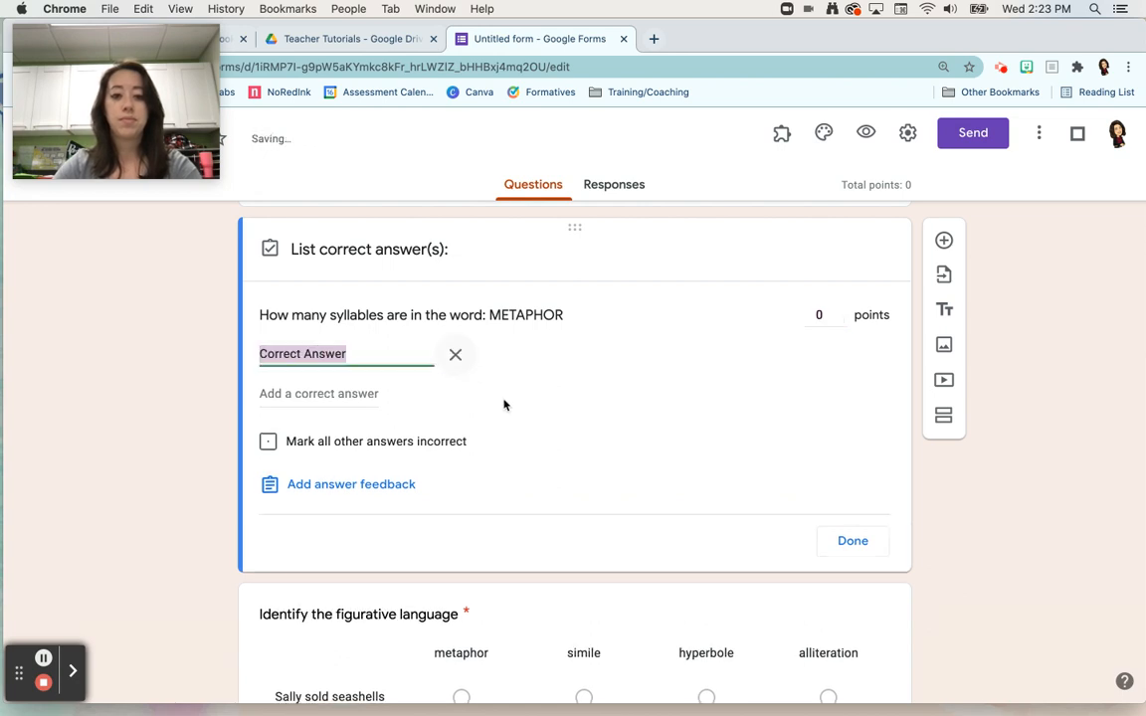
click(401, 353)
triple_click(368, 352)
text(3)
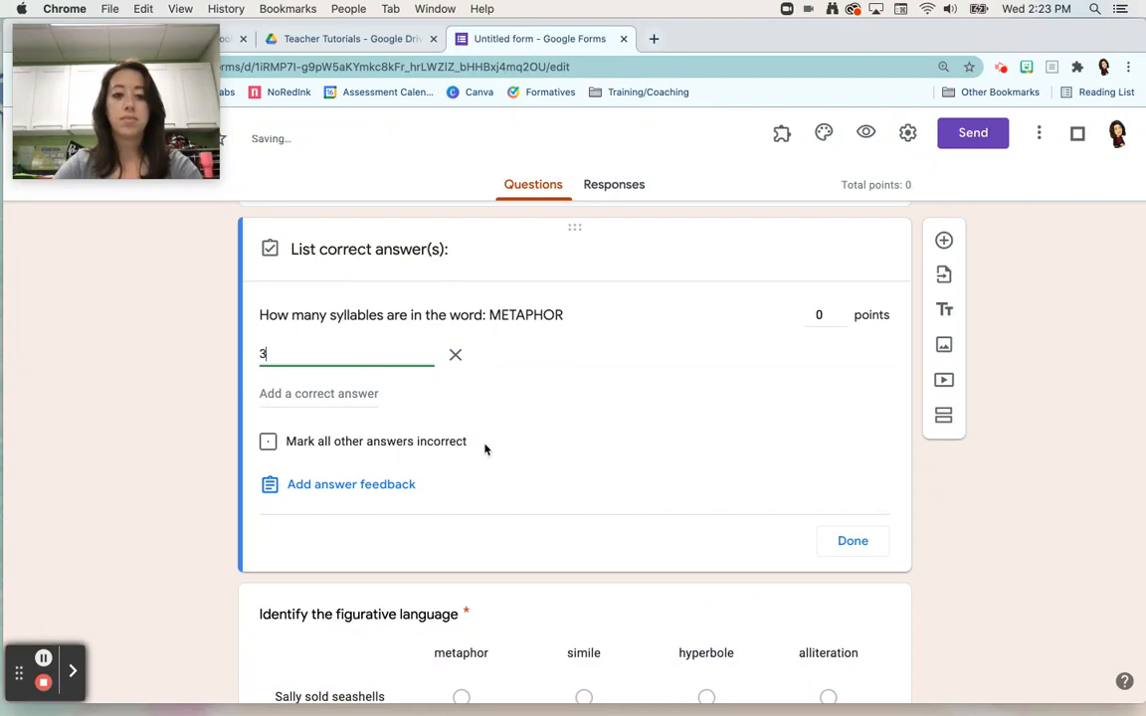
click(437, 442)
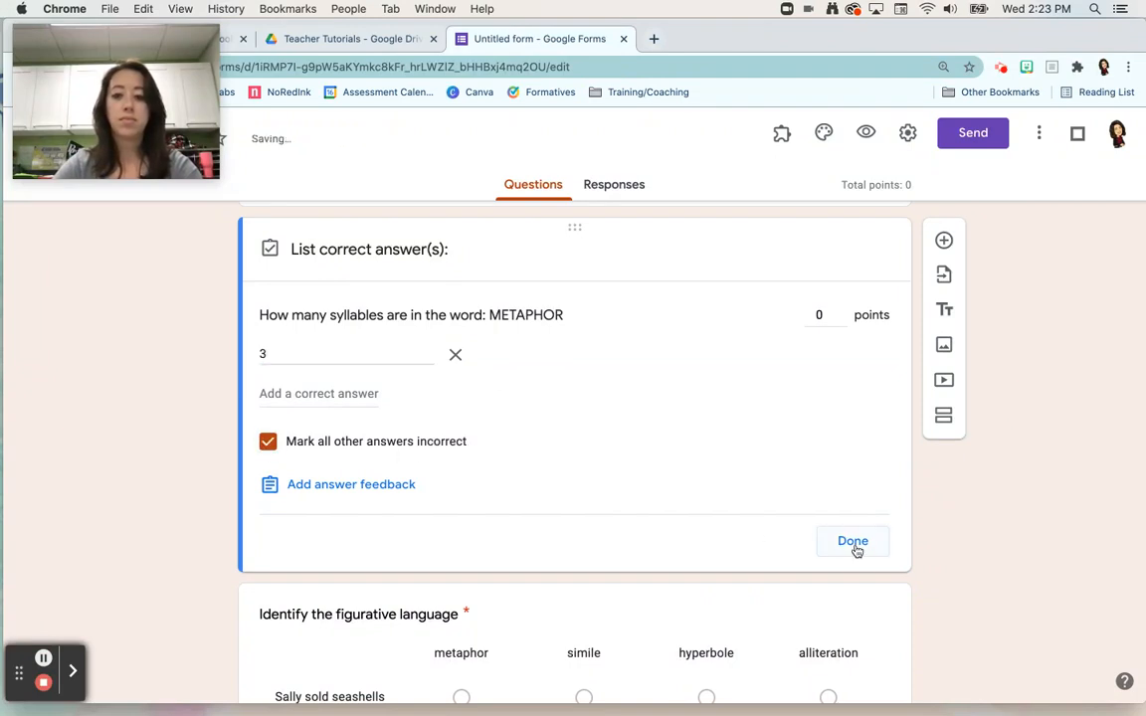
click(861, 549)
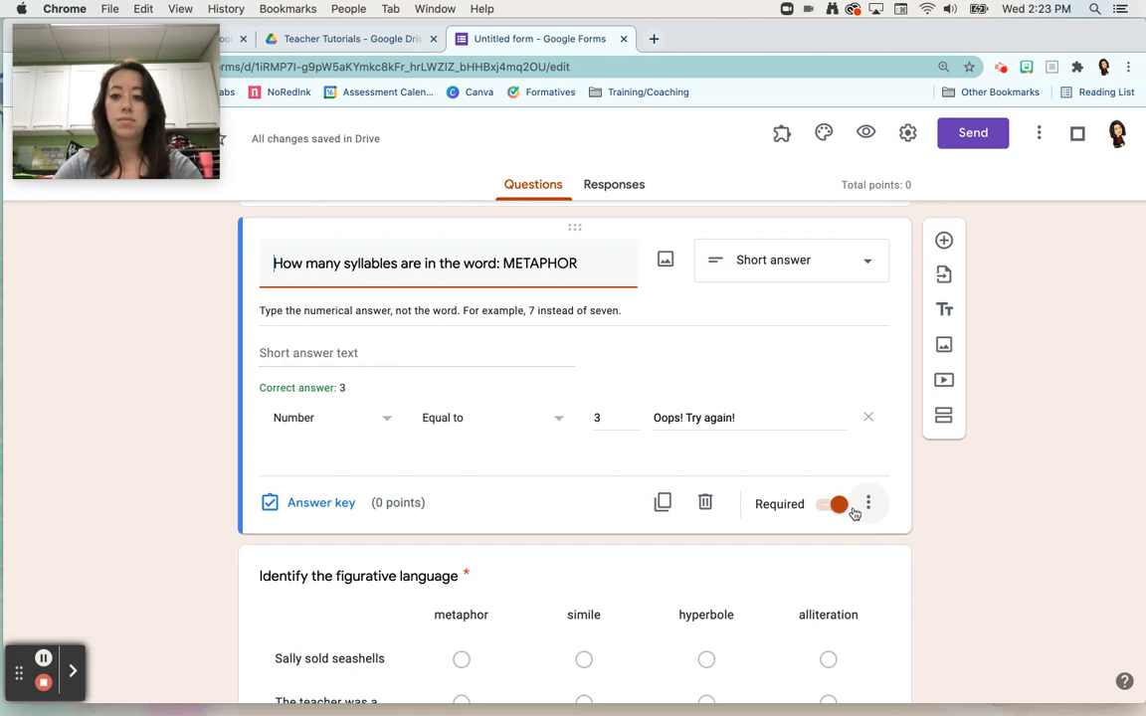
Step: Remove the response validation rule from the METAPHOR syllables question
click(867, 418)
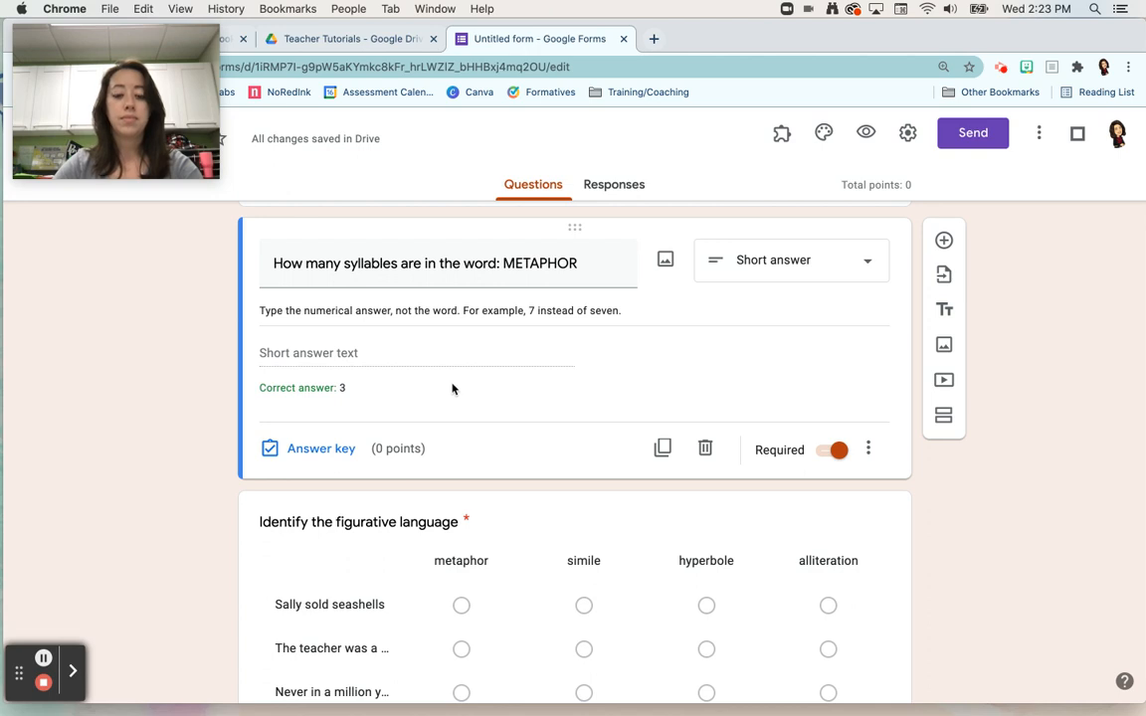
Step: Turn response validation on again for the METAPHOR question to look at its blank fields, and turn it back off
click(869, 450)
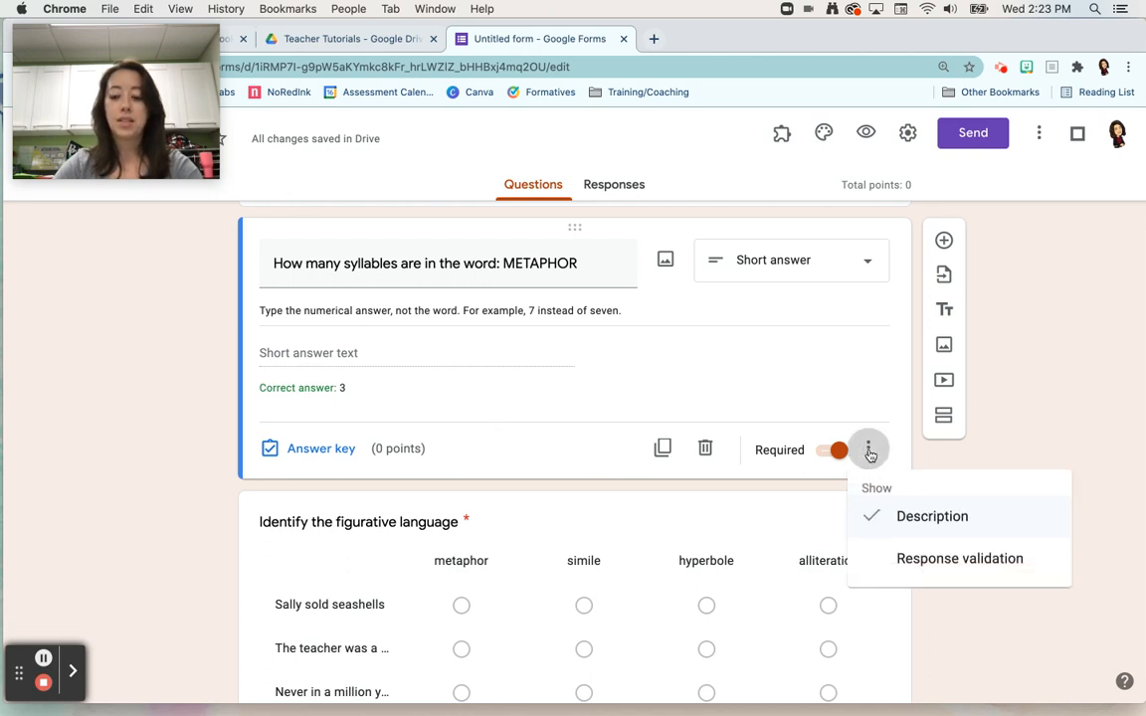
click(927, 563)
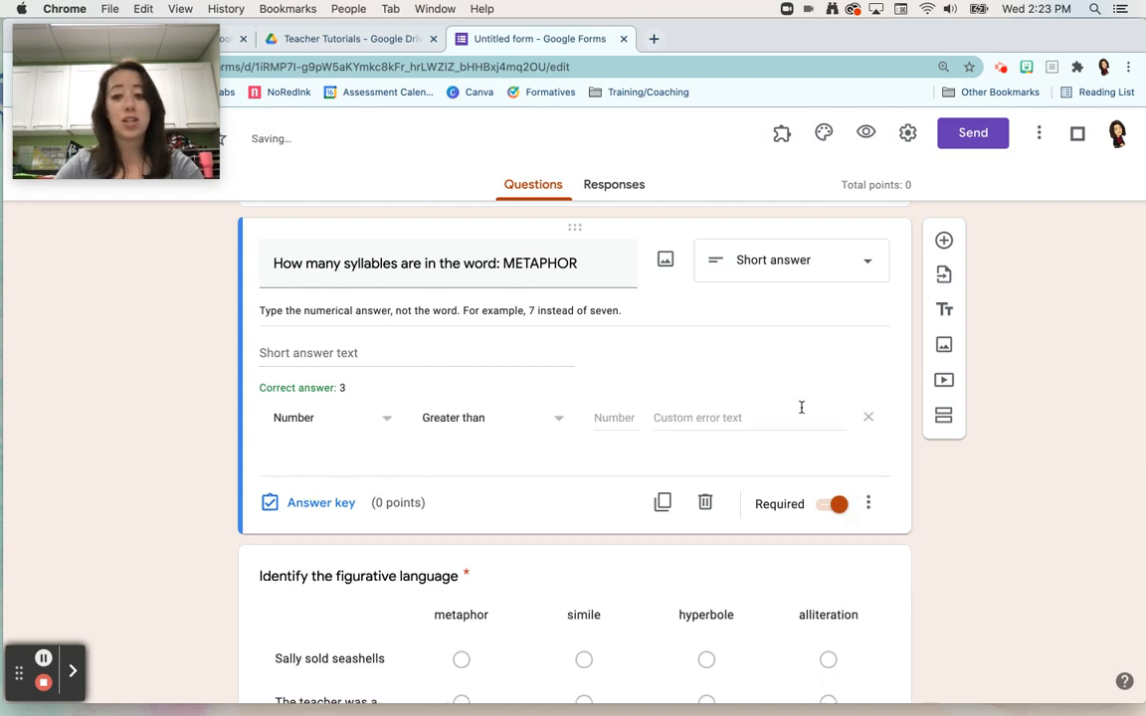
click(727, 418)
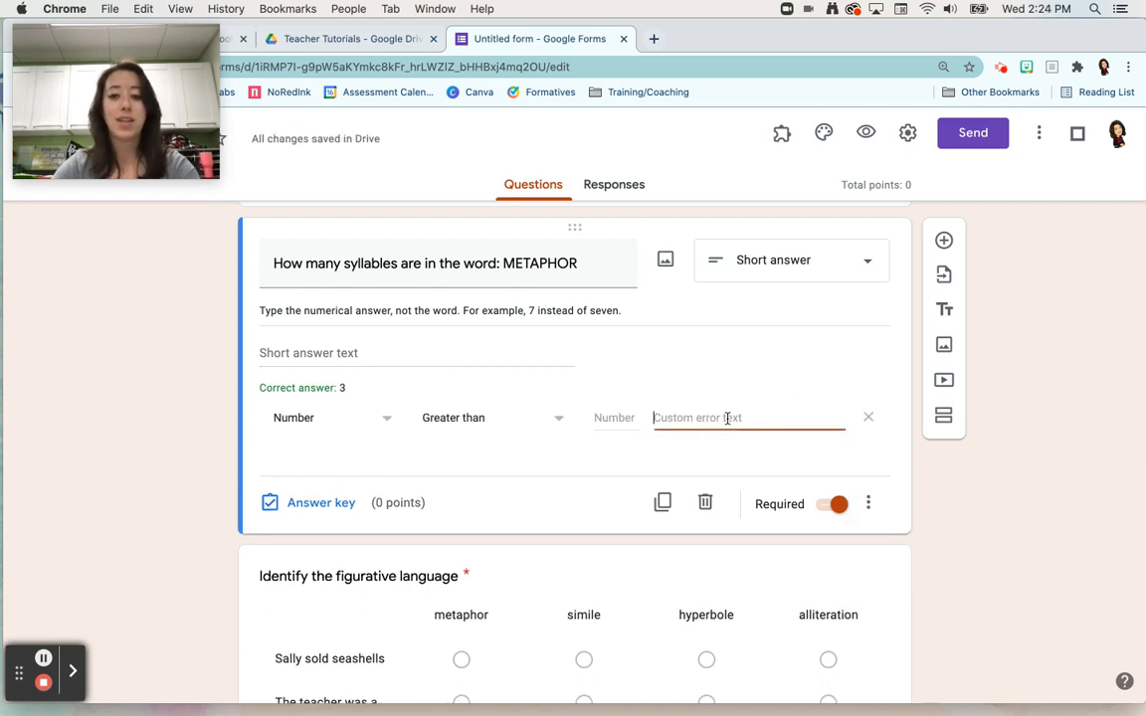
click(619, 417)
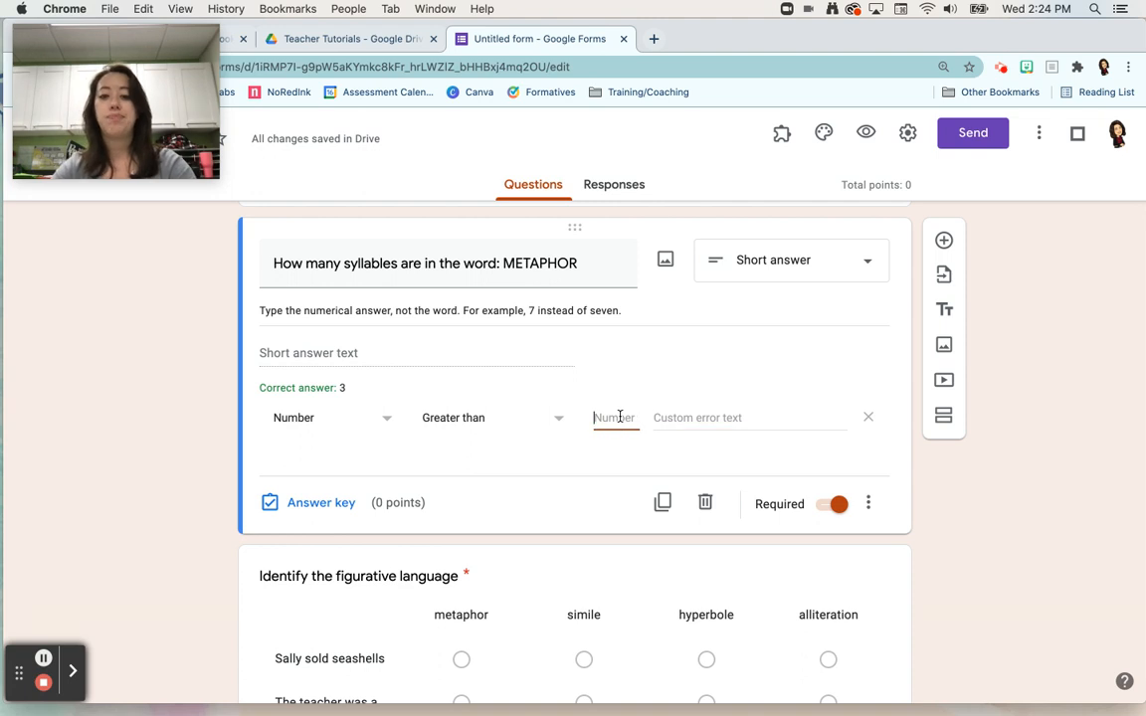
click(869, 504)
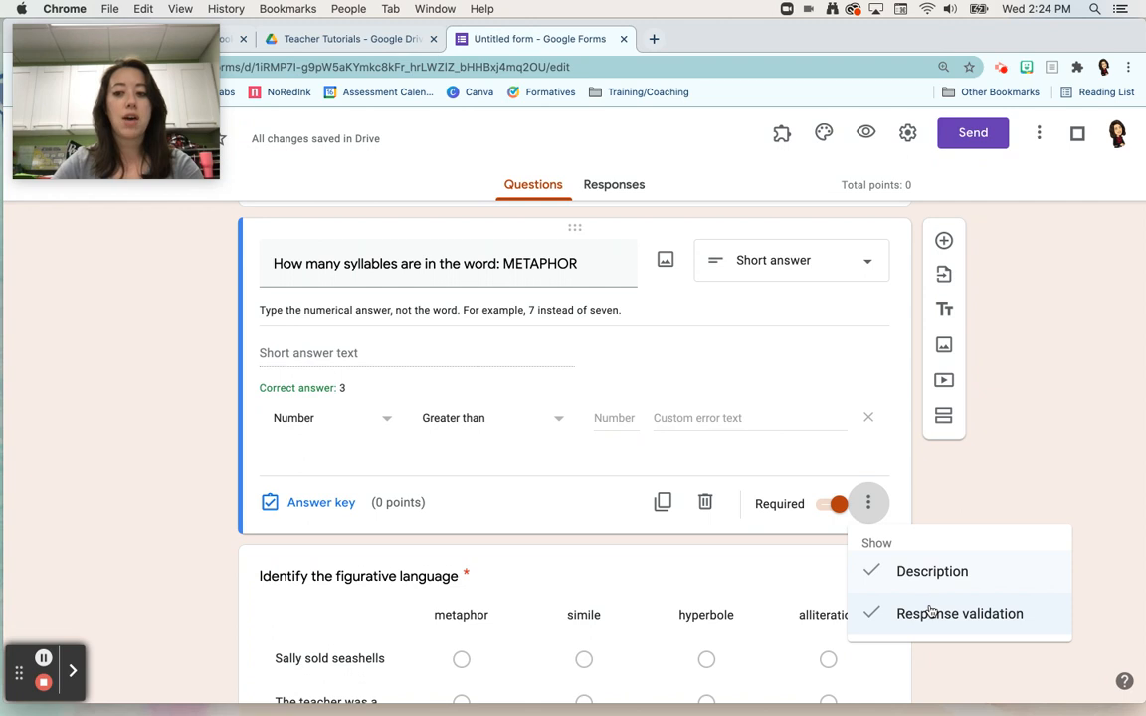
click(928, 608)
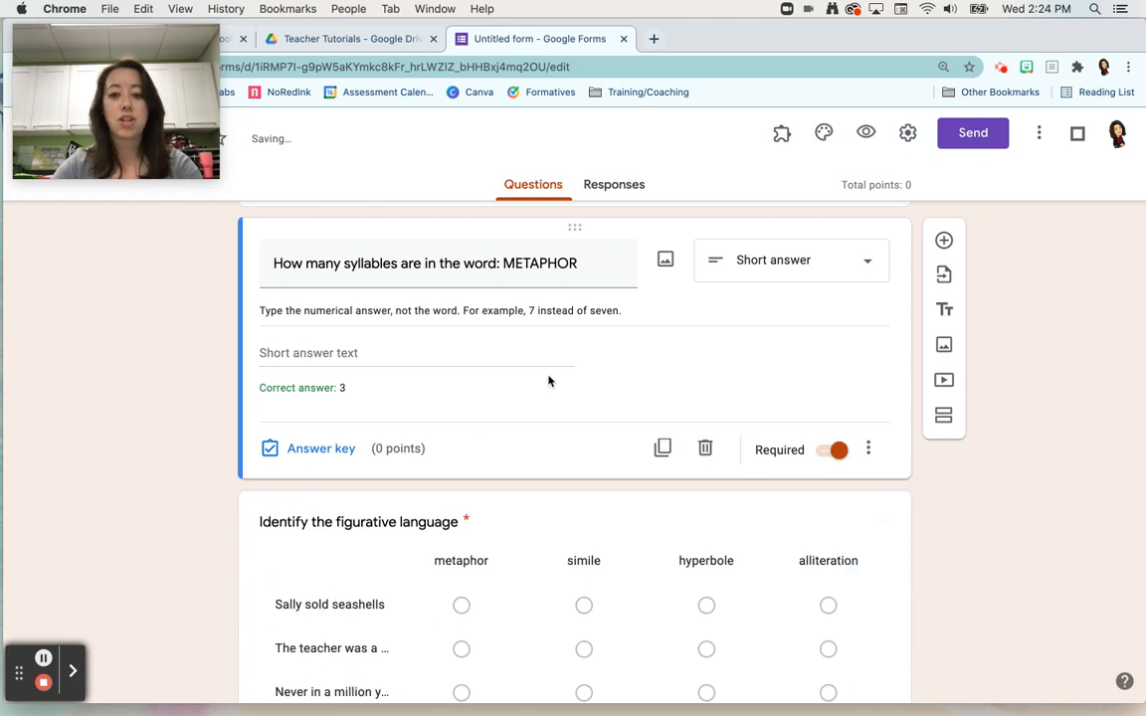
Step: Review the answer key of the "Identify the figurative language" grid question, leaving its answers and points as they are
scroll(481, 401, down, 3)
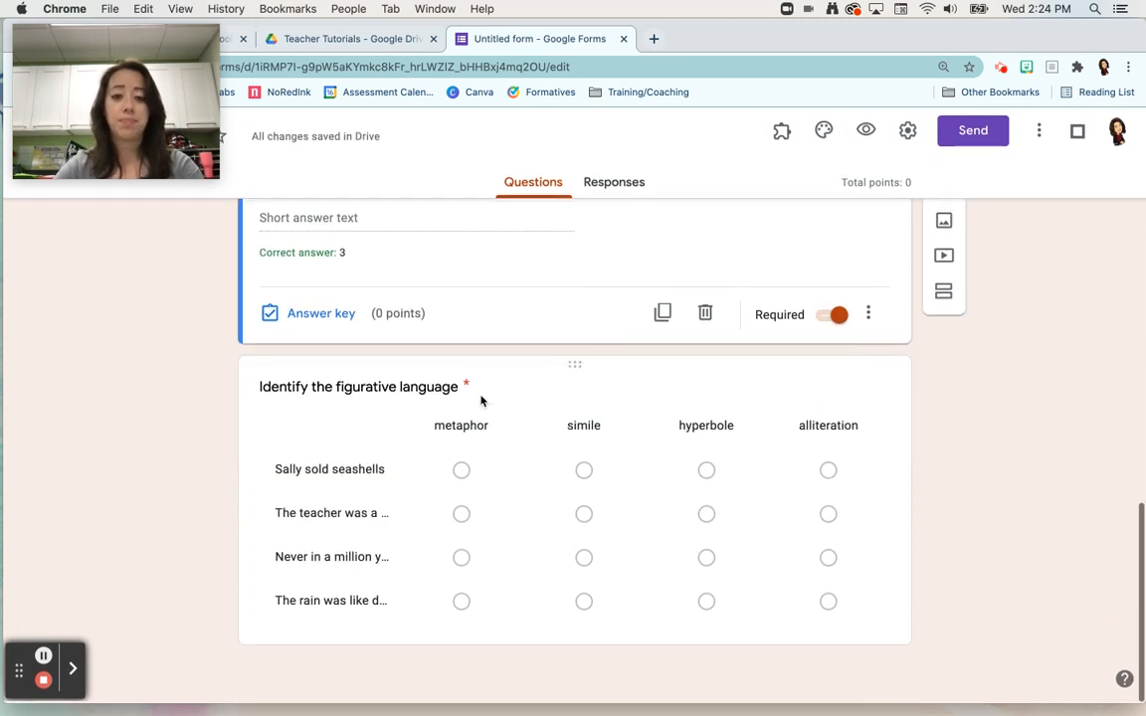
click(554, 393)
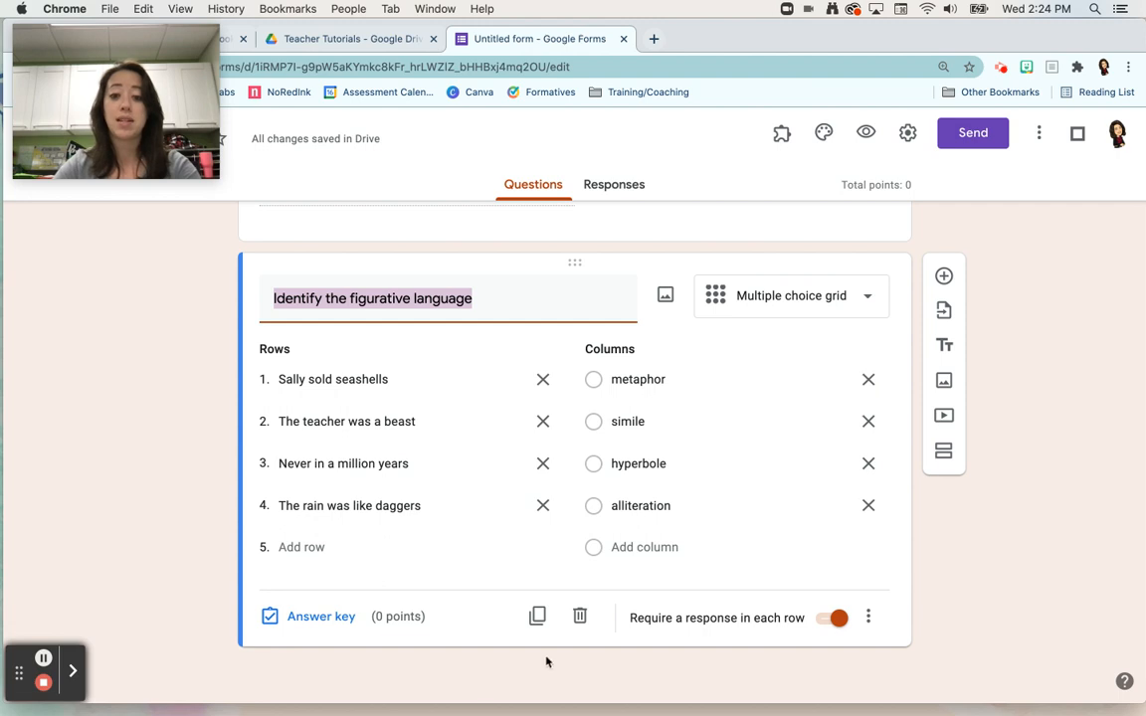
click(314, 621)
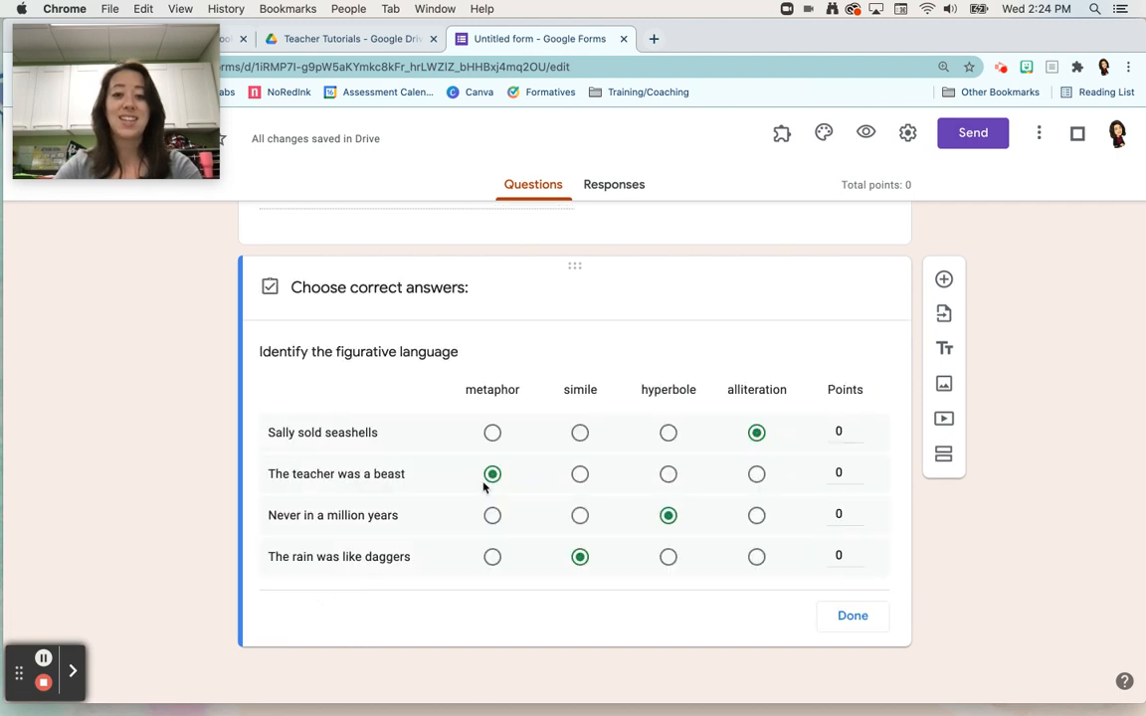
click(851, 617)
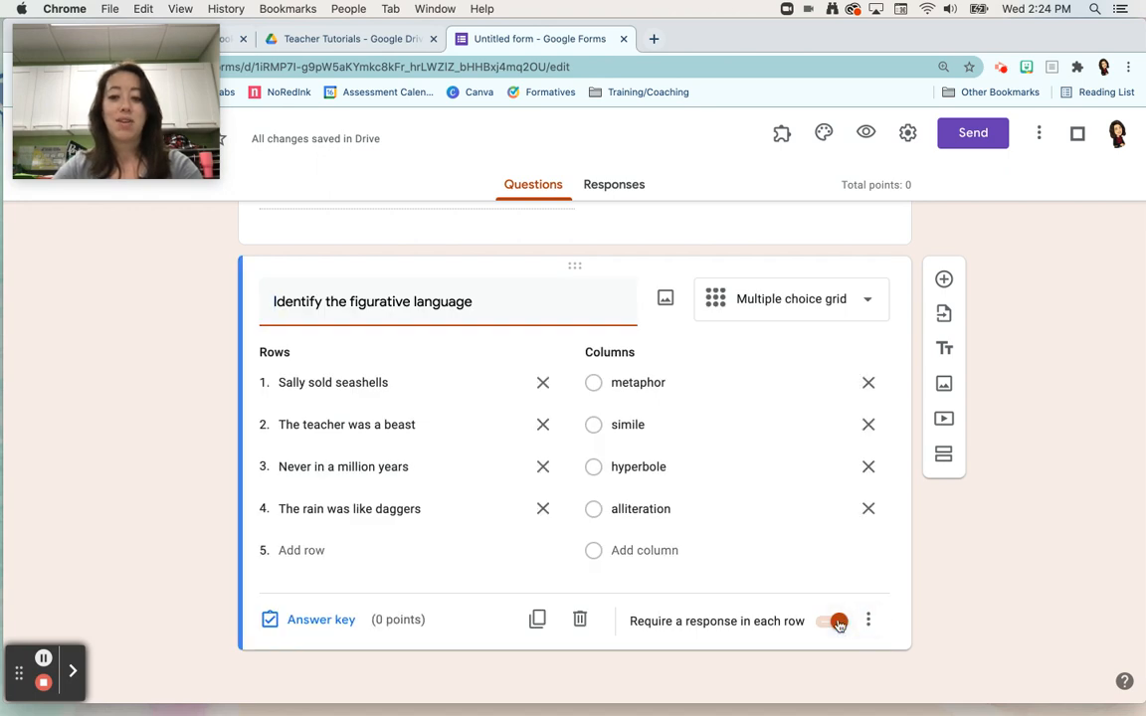
click(954, 635)
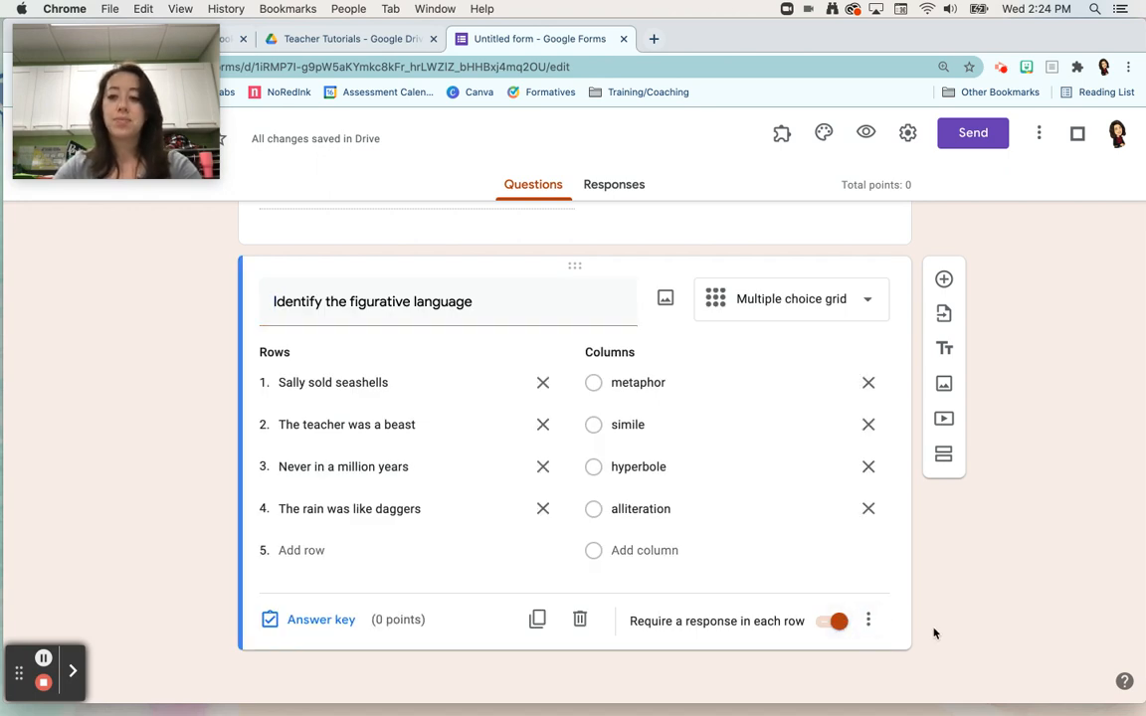
Step: Add a new section after the figurative language grid question and title it "Great job!", leaving its description empty
click(943, 454)
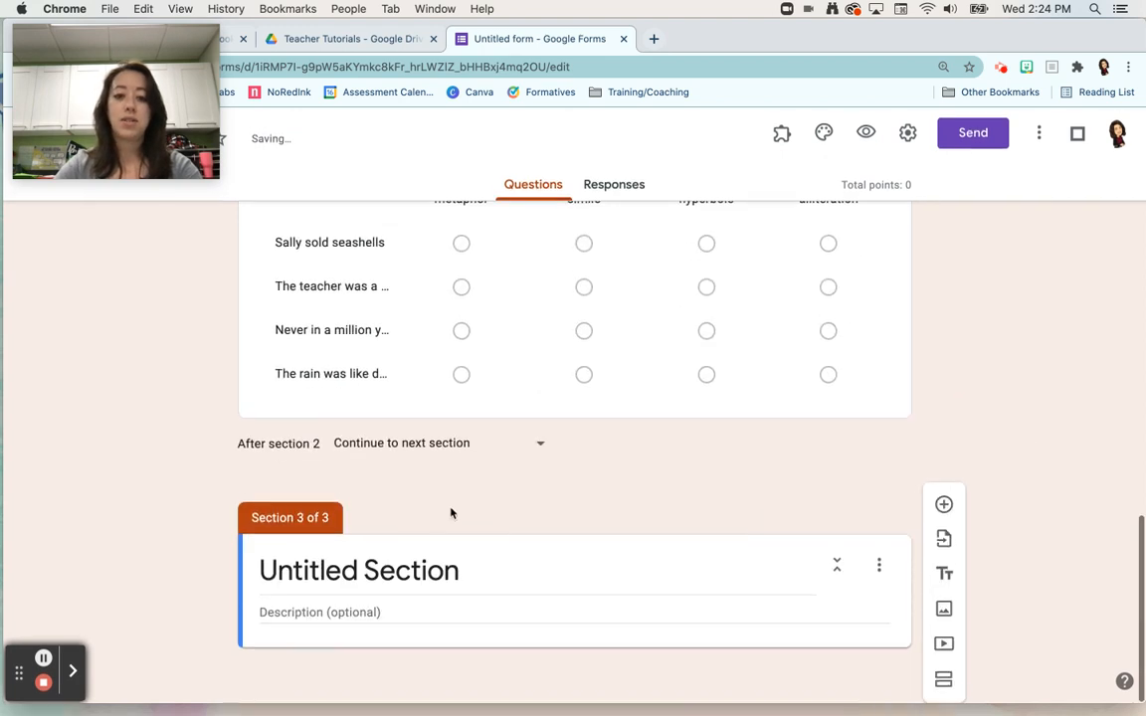
click(417, 560)
text(eat job!)
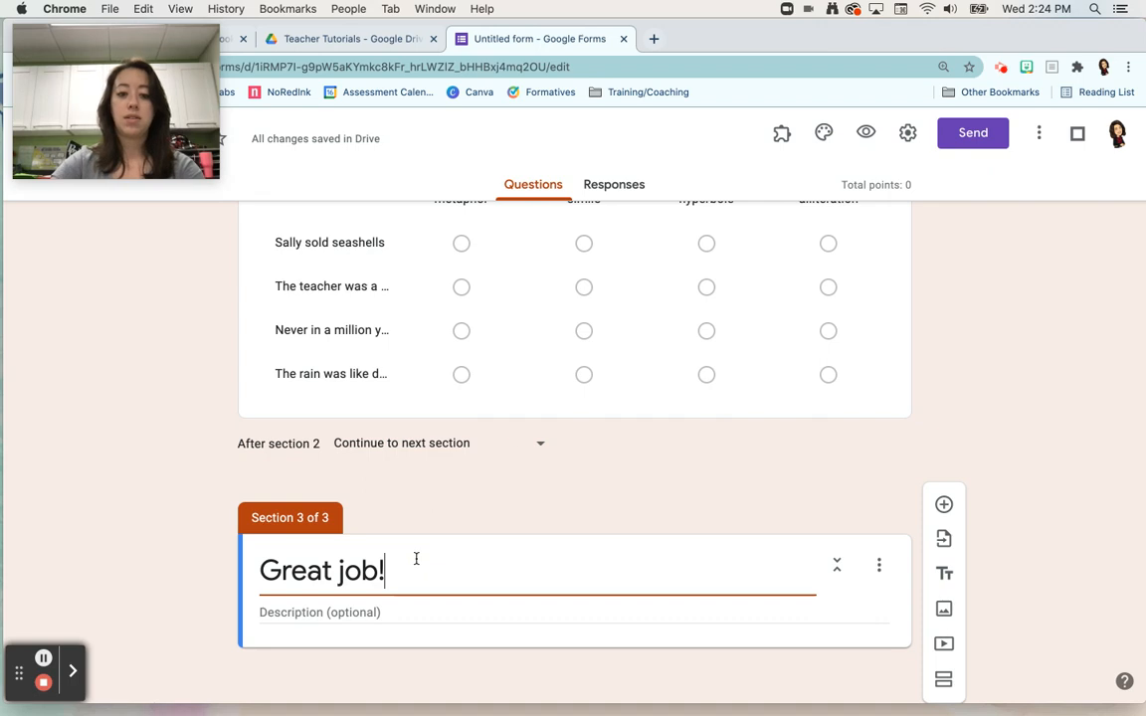
click(522, 614)
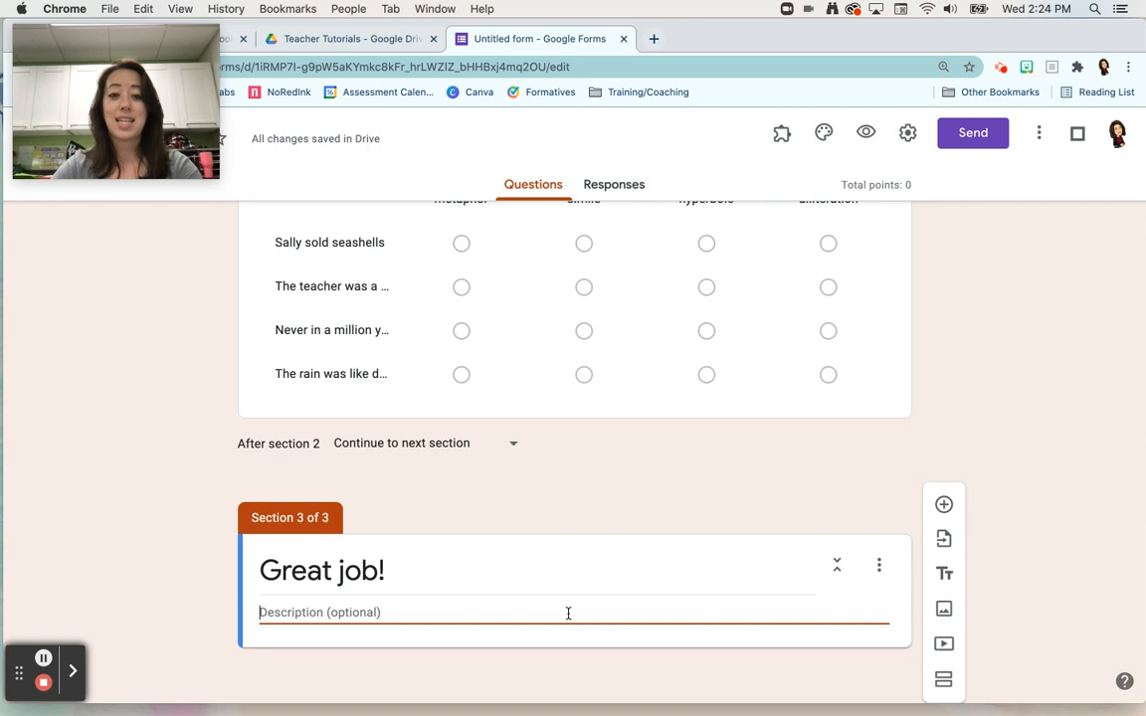
Step: Open the form's preview, enter a student's first and last name, and continue to the Questions section
scroll(619, 530, up, 20)
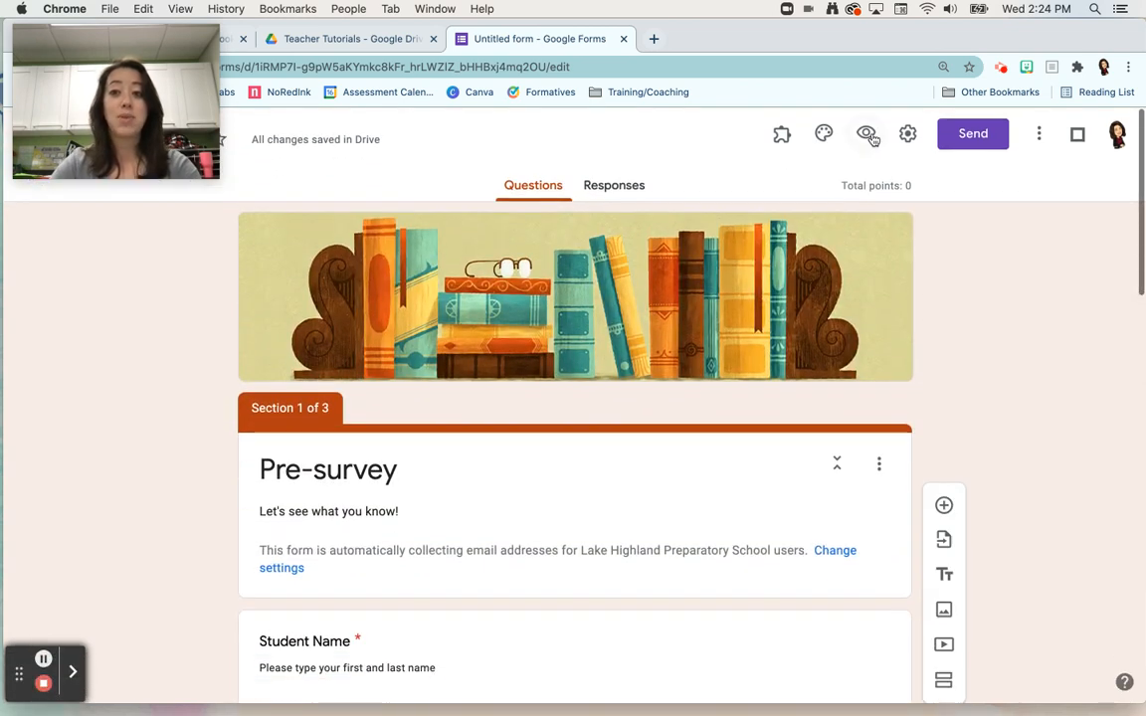
click(869, 136)
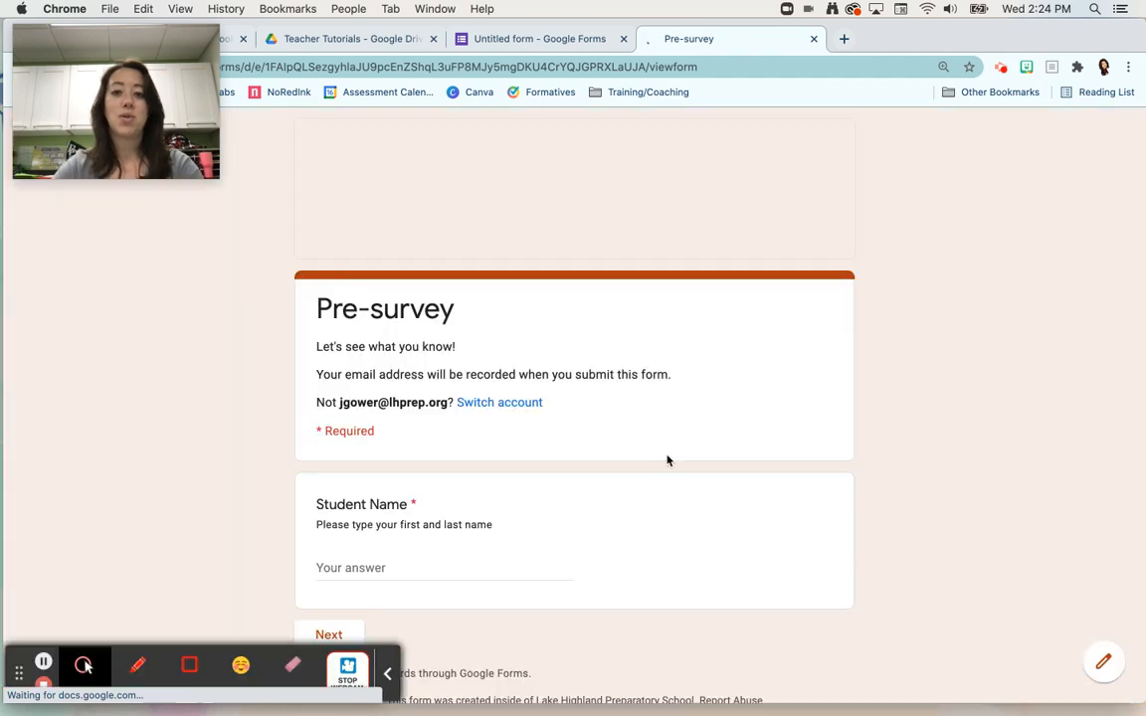
scroll(397, 470, down, 1)
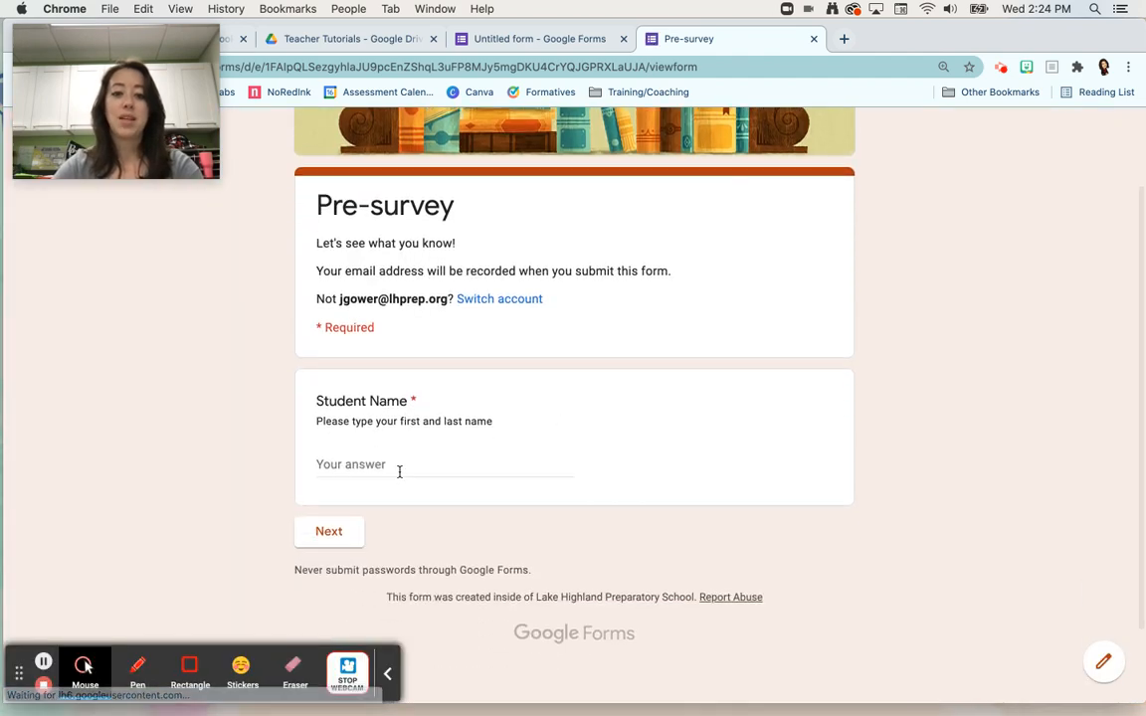
click(399, 471)
text(S)
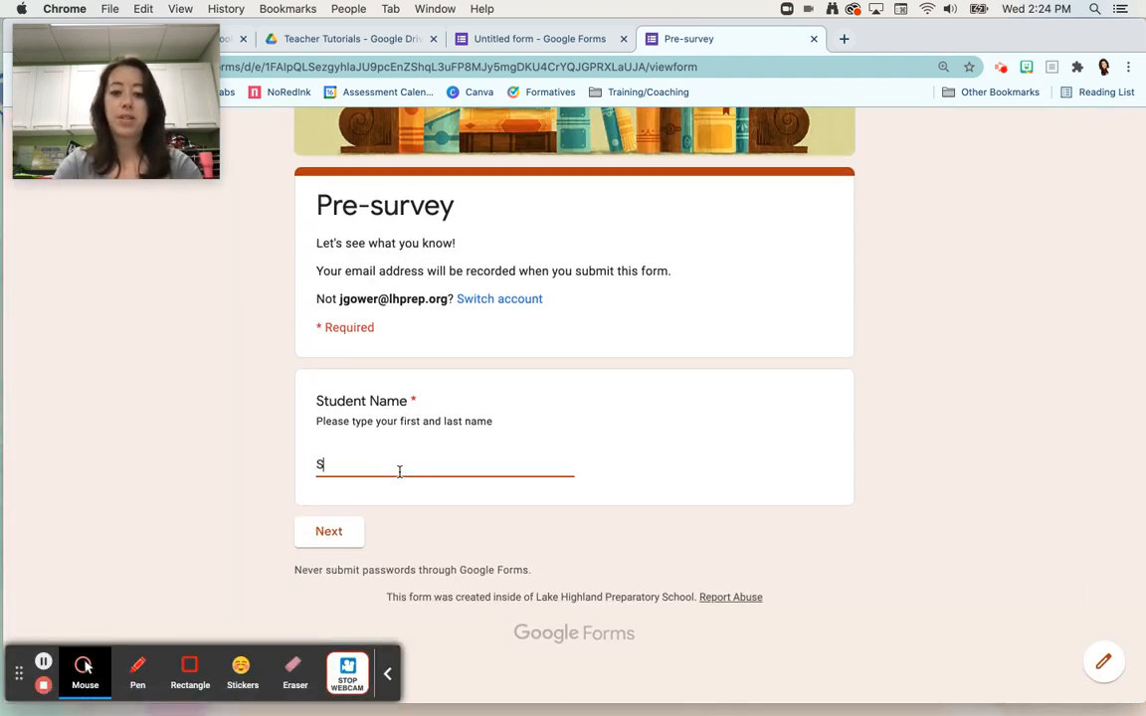
text(ally Smith)
click(327, 532)
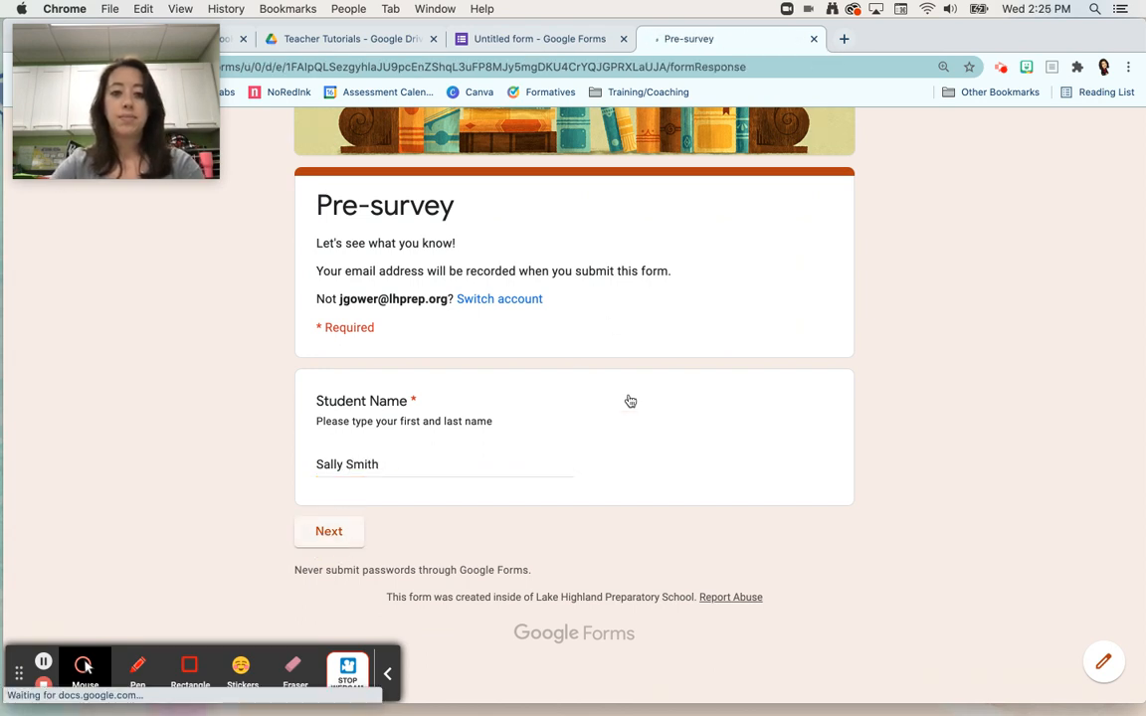
Step: Answer the ALLITERATION question with "exaggeration" and the METAPHOR syllables question with 3 in the preview
scroll(572, 468, down, 3)
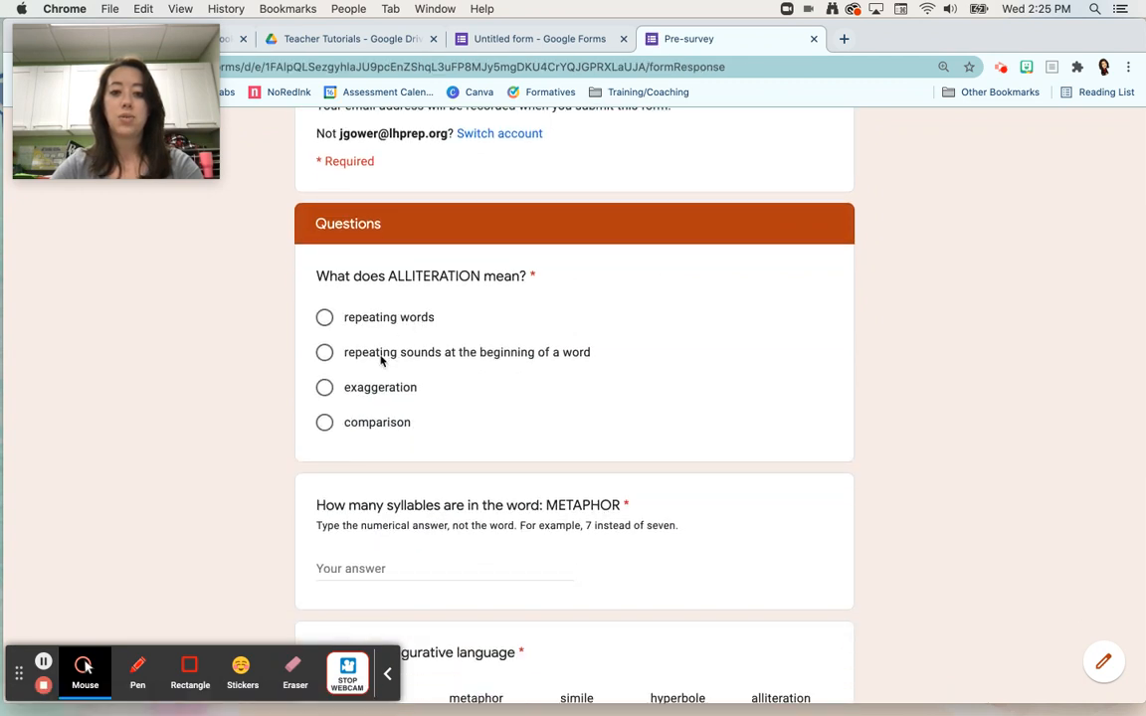
click(376, 387)
scroll(599, 463, down, 3)
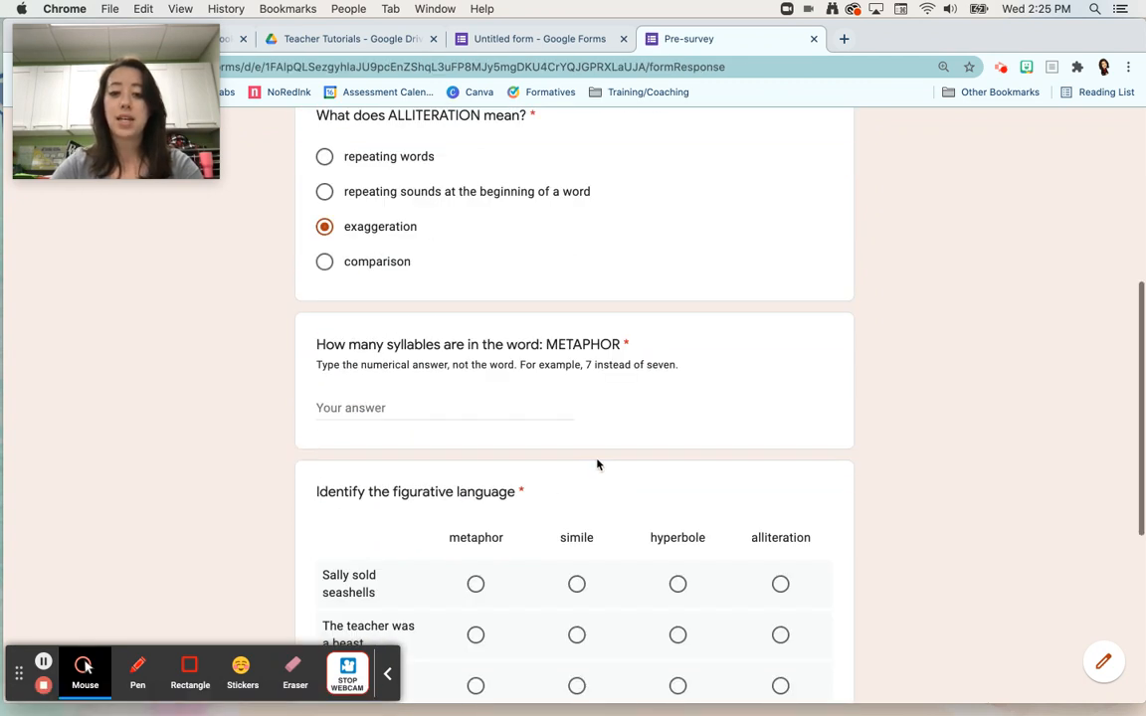
click(401, 360)
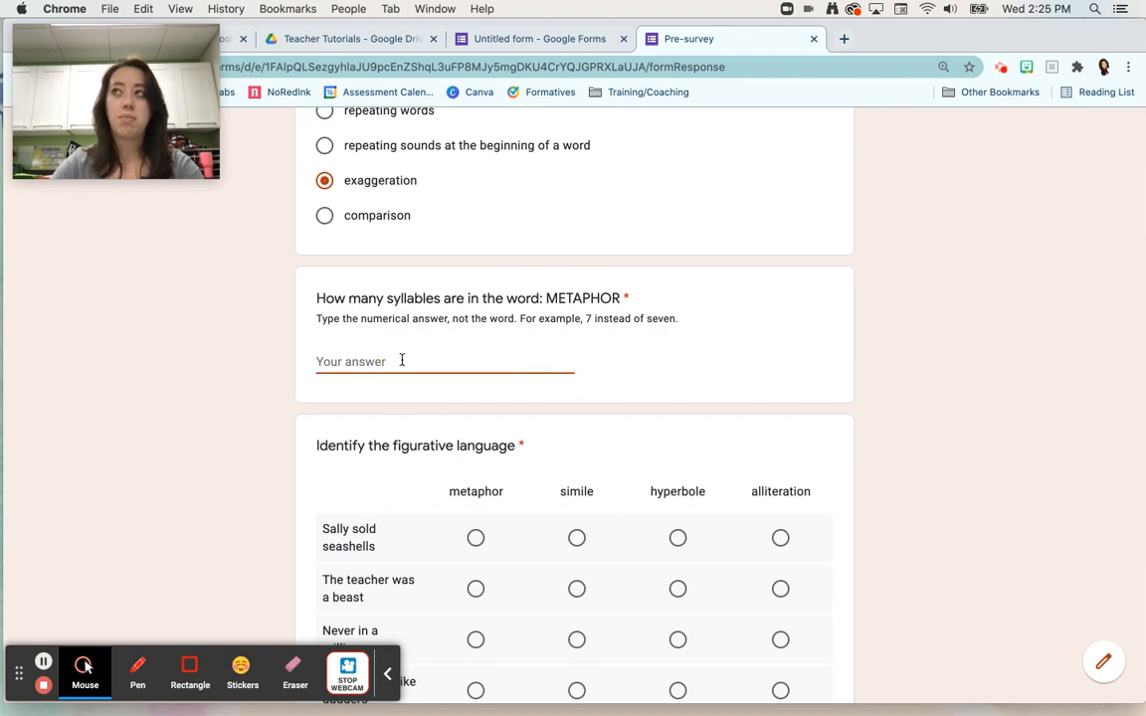
text(3)
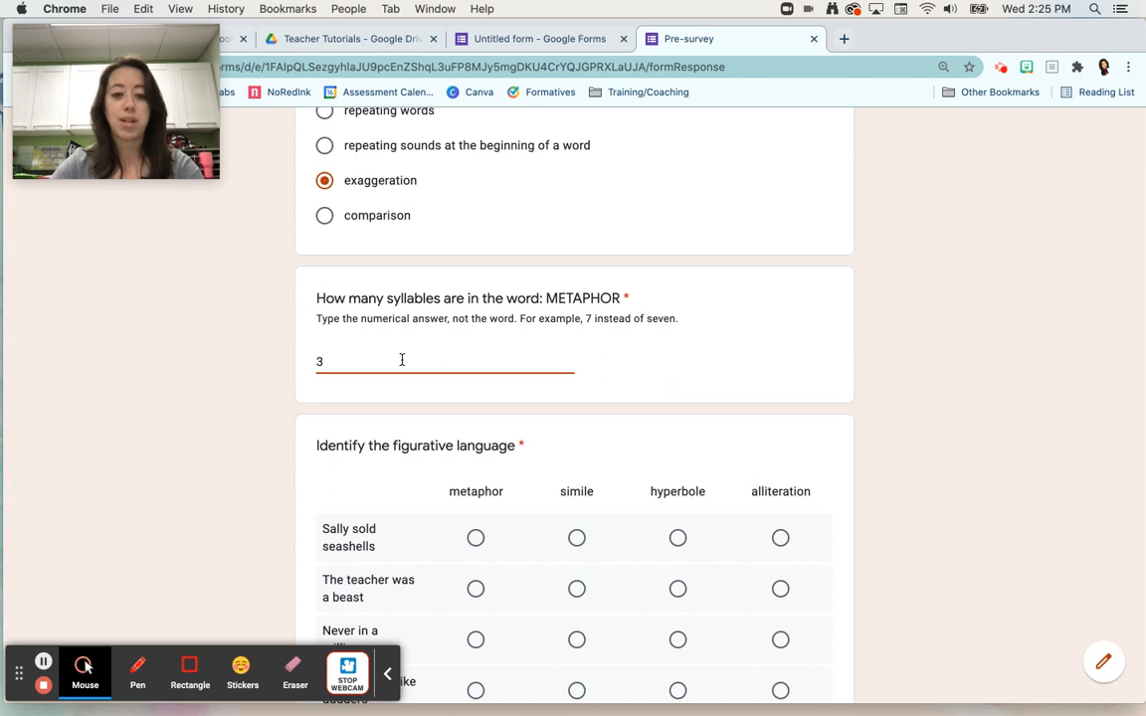
Step: Answer the figurative language grid with alliteration, simile, metaphor and hyperbole in row order, continue to the last section and submit the response
scroll(498, 405, down, 3)
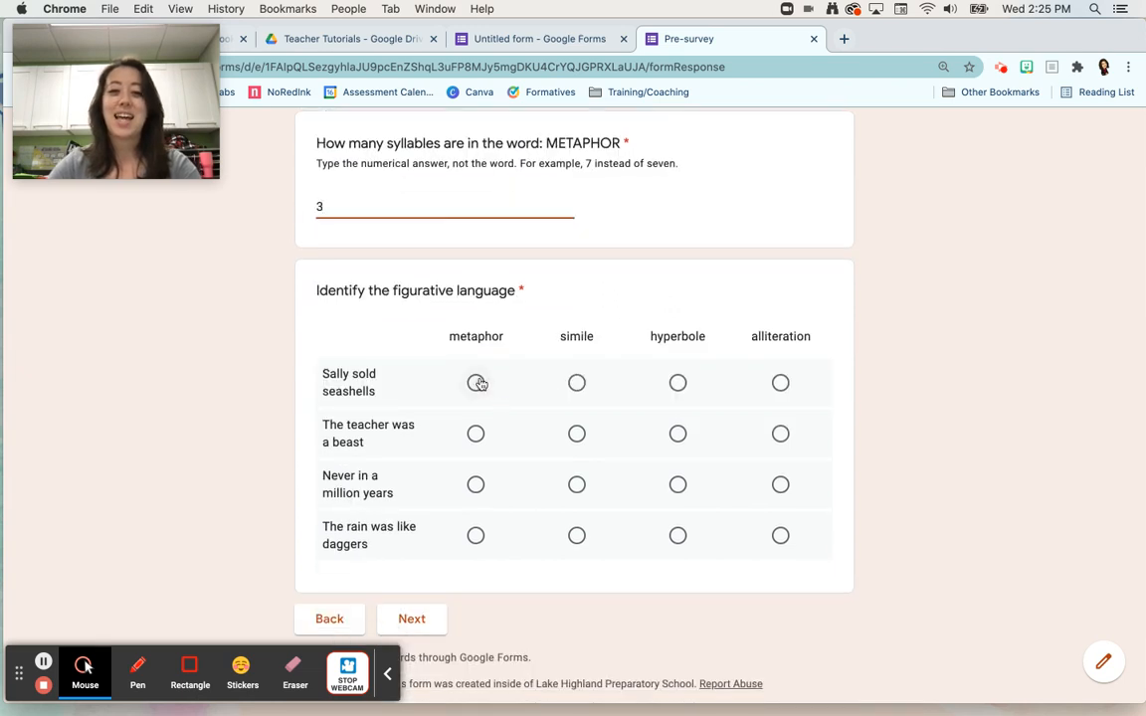
click(780, 382)
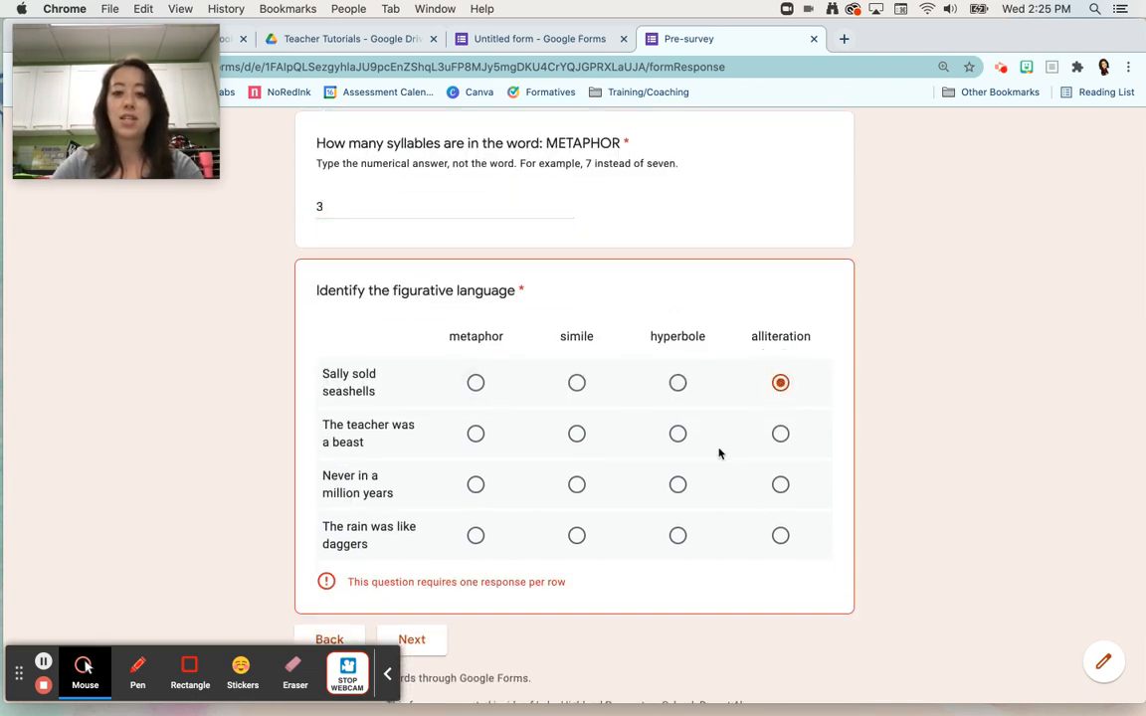
click(577, 435)
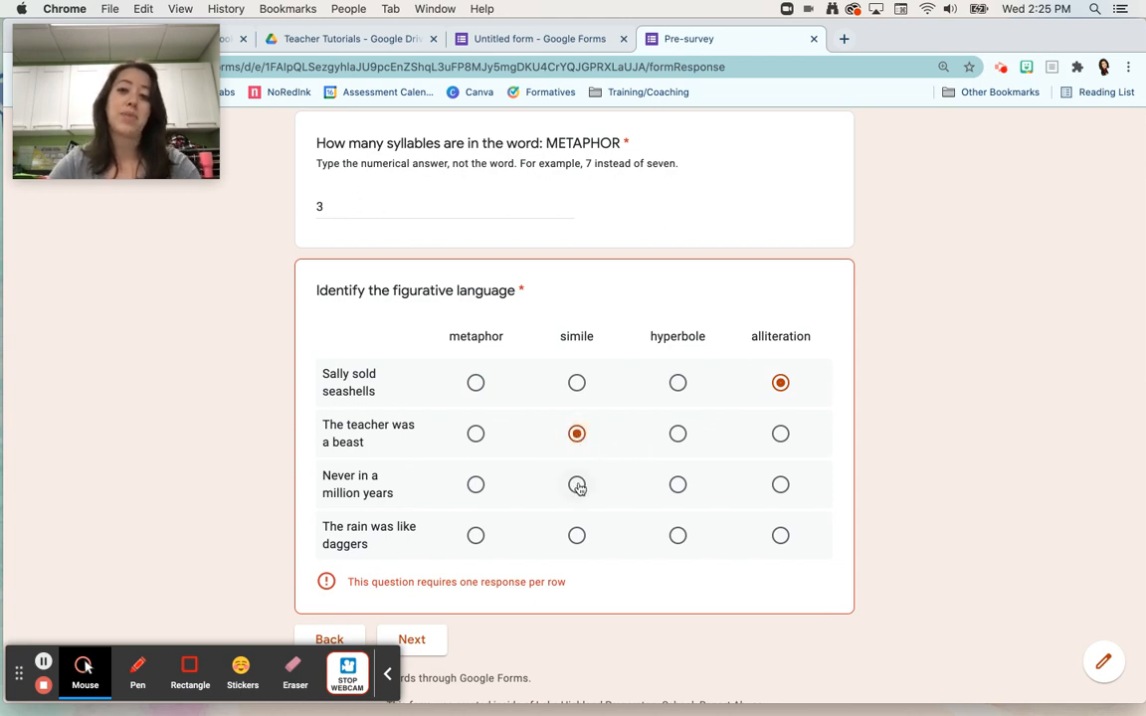
click(476, 485)
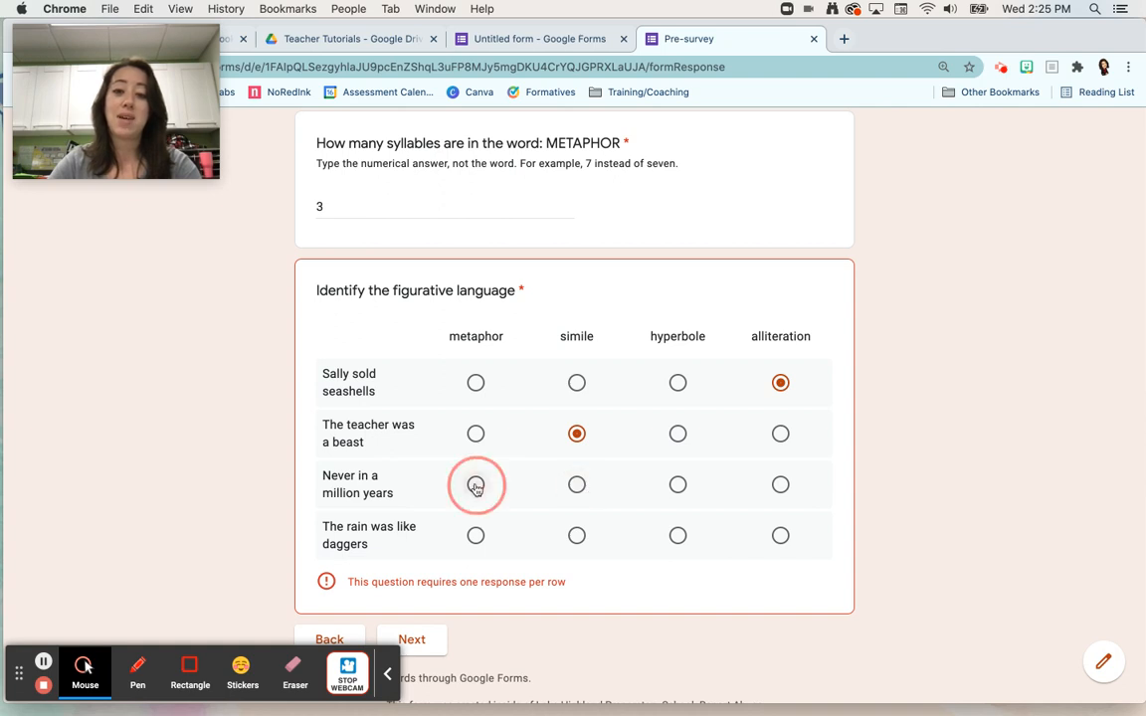
click(681, 542)
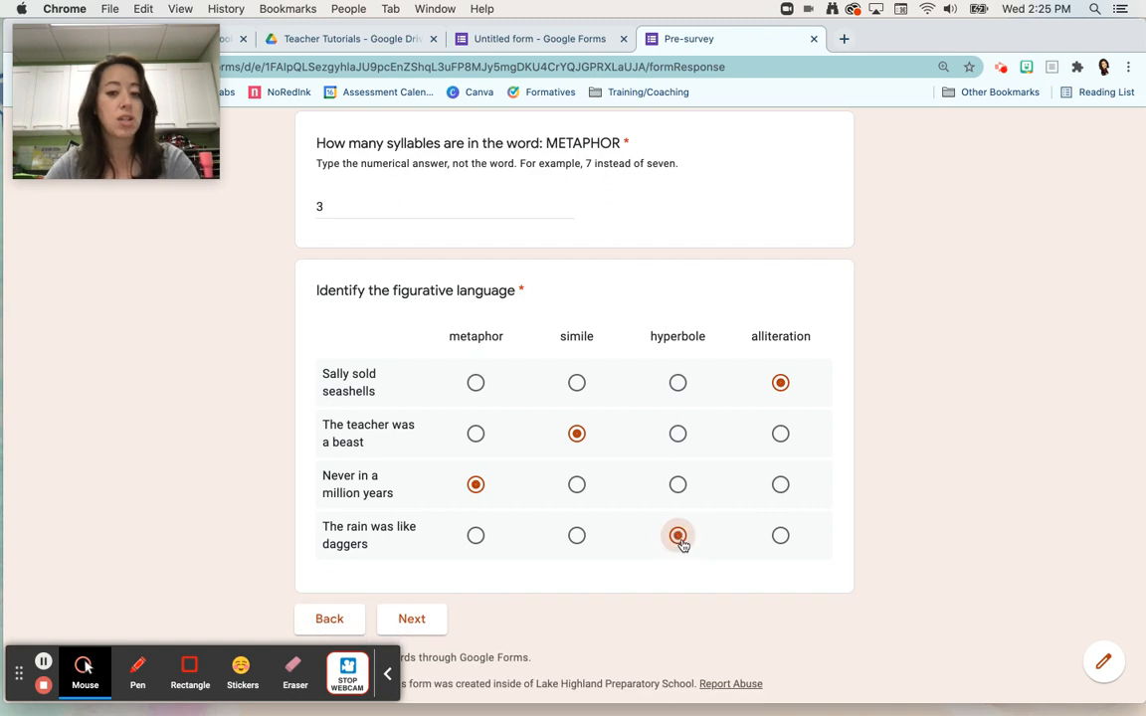
click(424, 619)
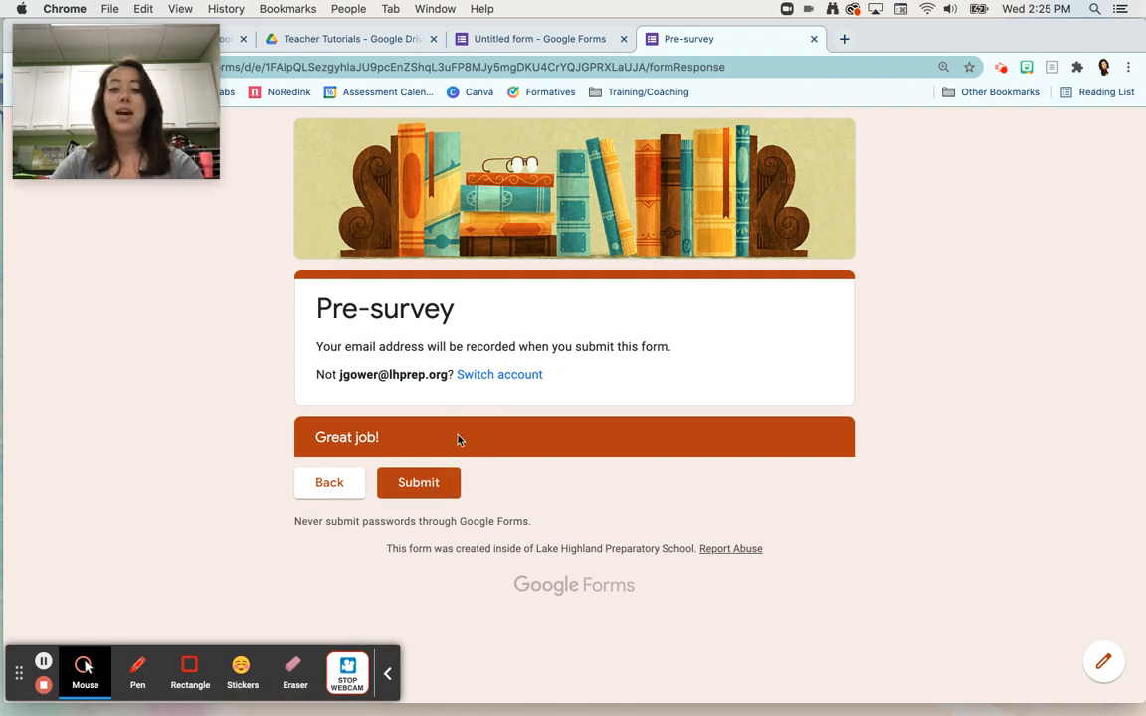
click(426, 485)
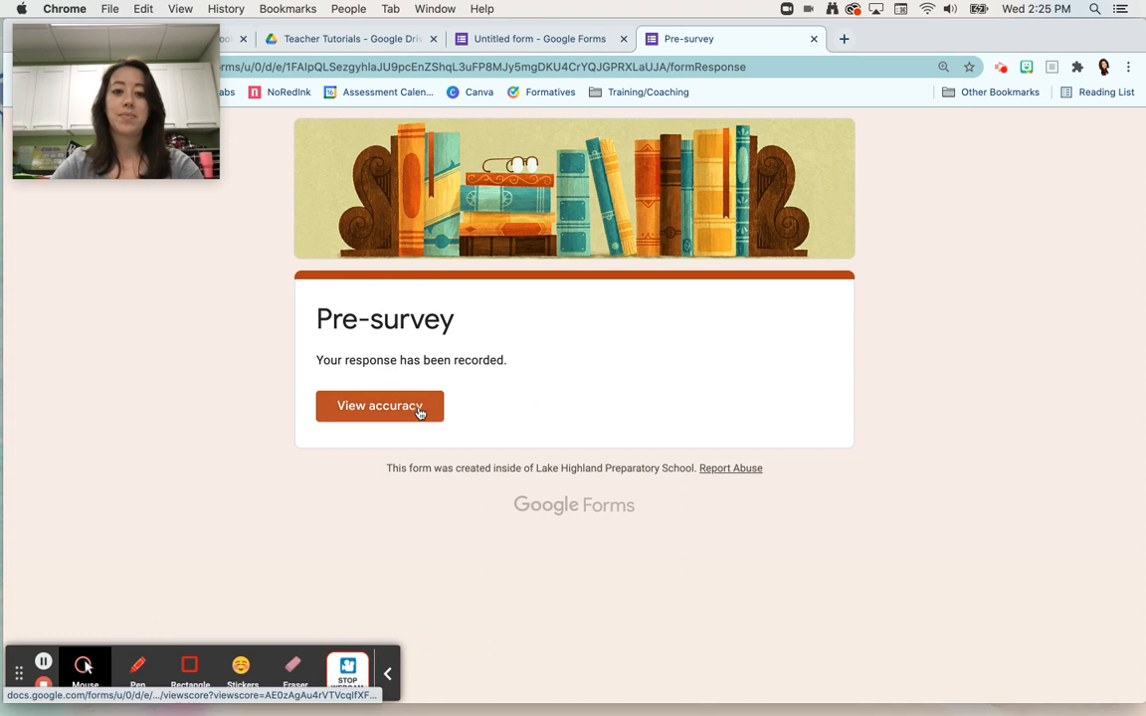
Step: View the accuracy of the submitted response and examine how each question and grid row was marked
click(378, 412)
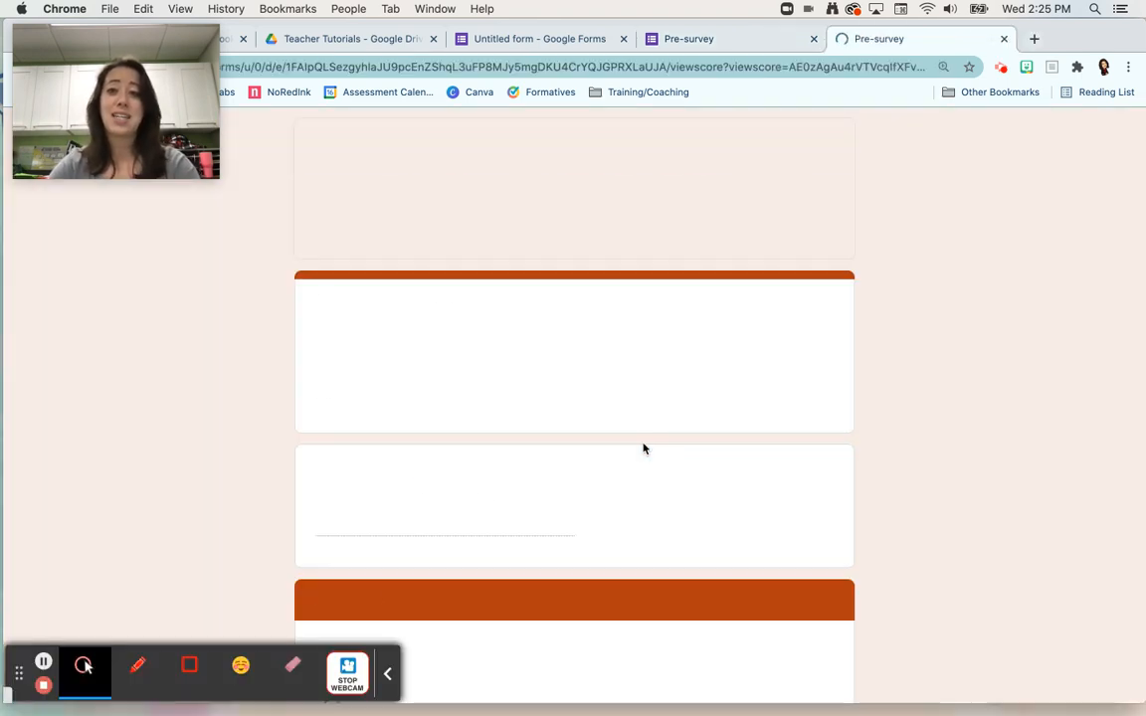
scroll(669, 504, down, 3)
scroll(856, 472, down, 5)
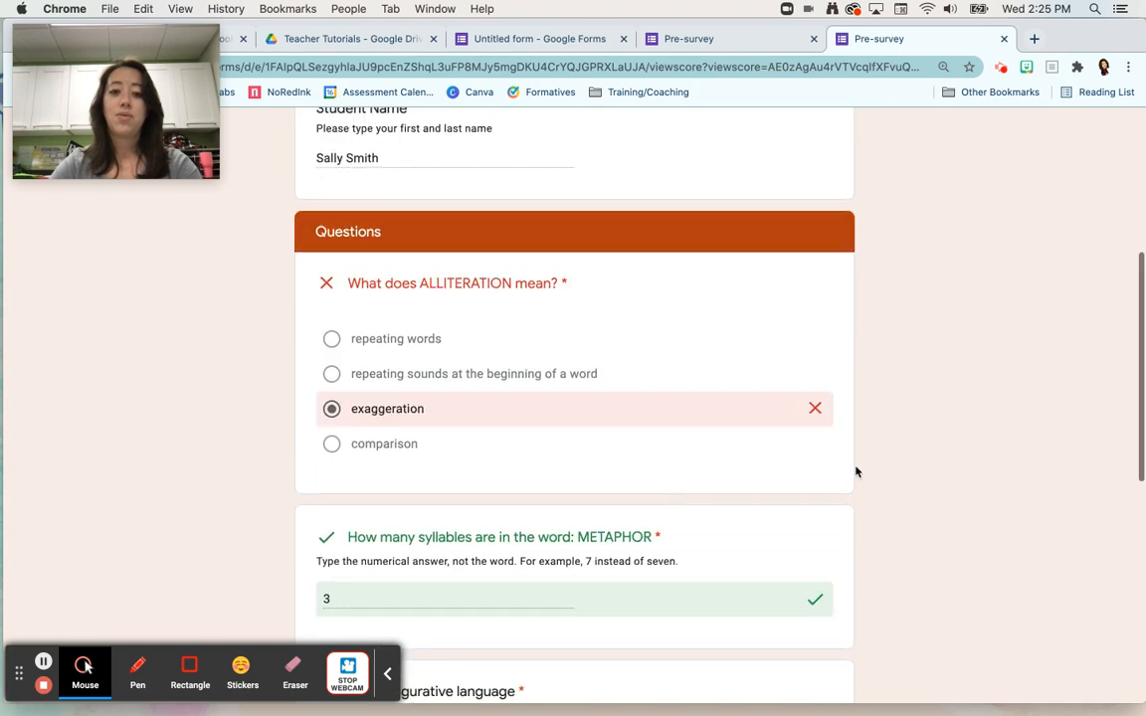
scroll(855, 472, down, 5)
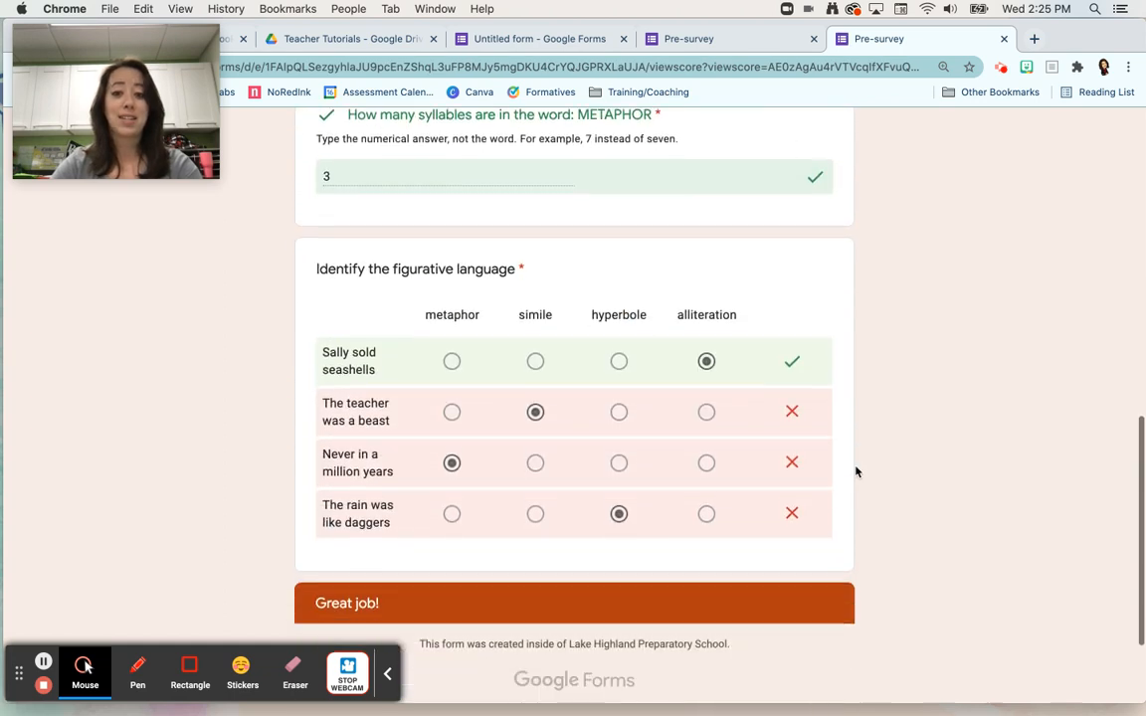
scroll(864, 339, up, 3)
scroll(864, 342, up, 1)
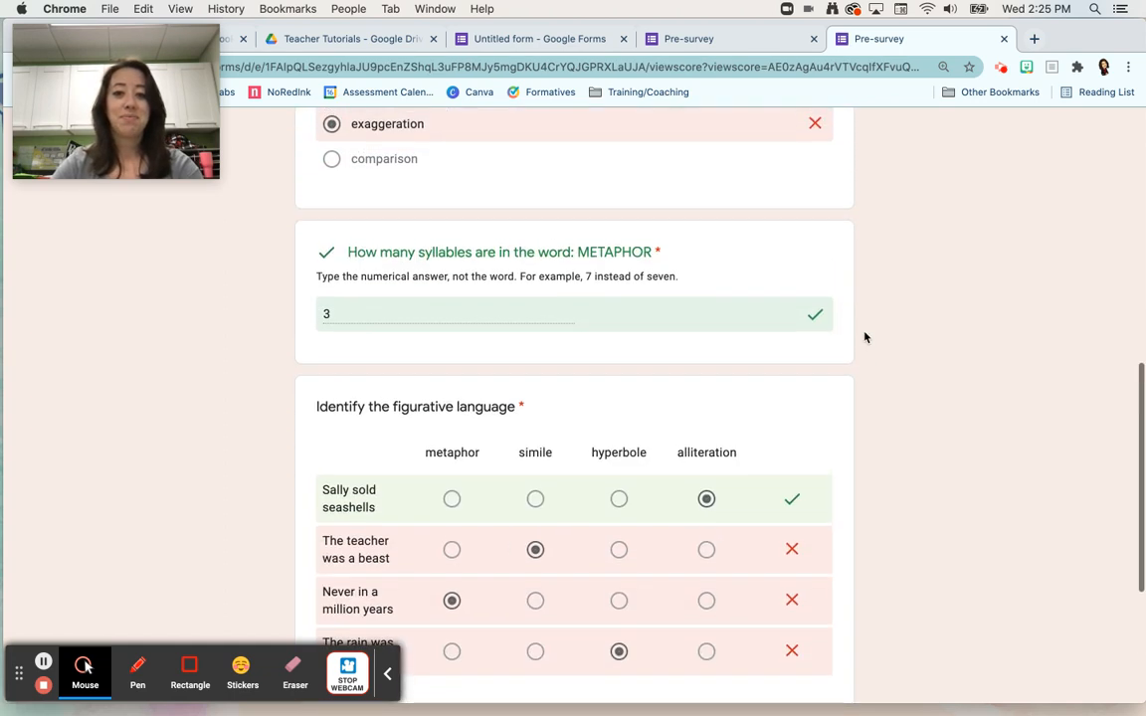
Step: Return to the form editor and examine the response summary, including insights, frequently missed questions, scores and the answer chart
click(694, 42)
click(592, 40)
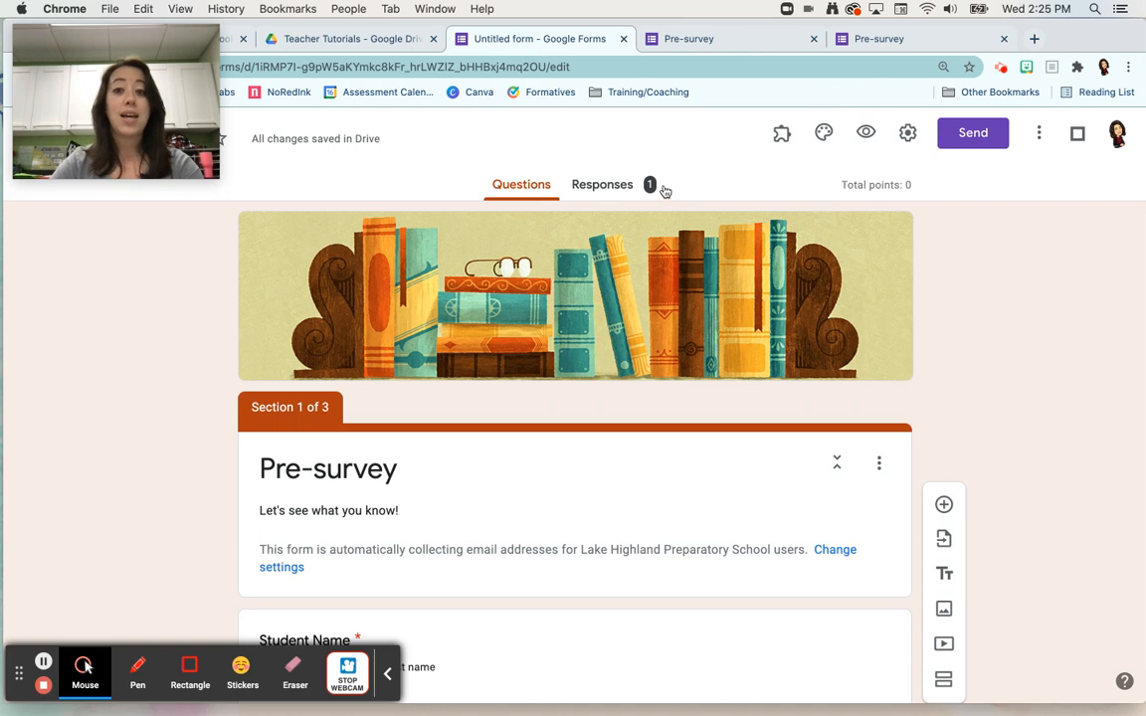
click(614, 184)
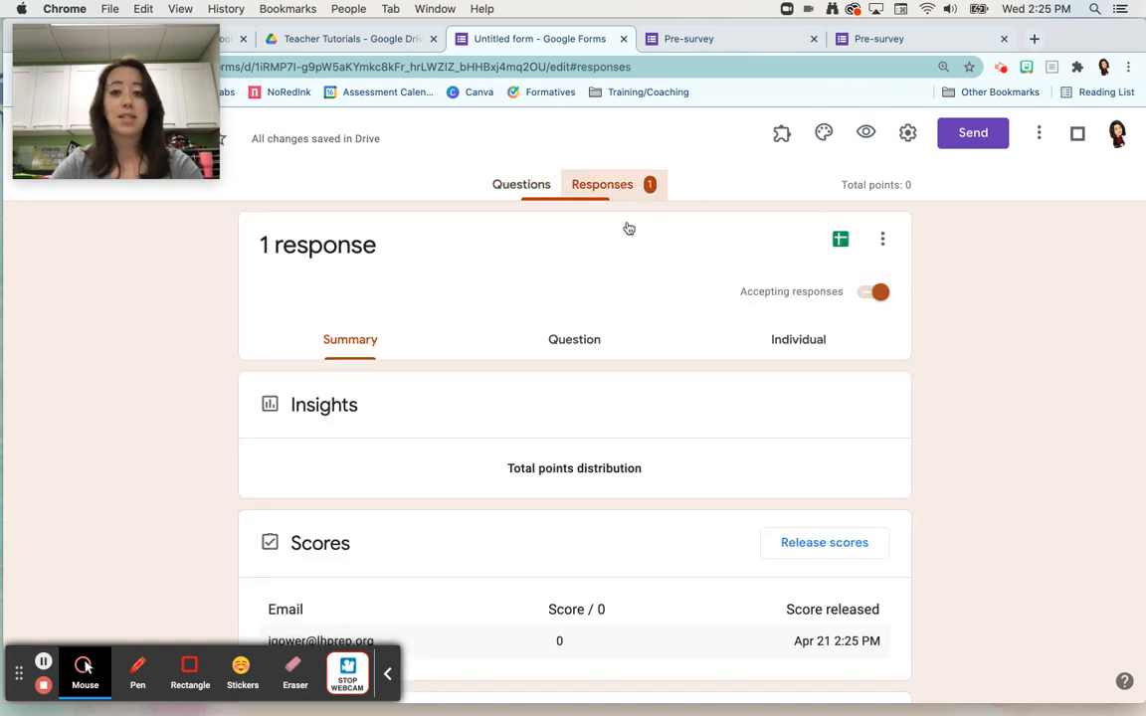
scroll(657, 362, down, 2)
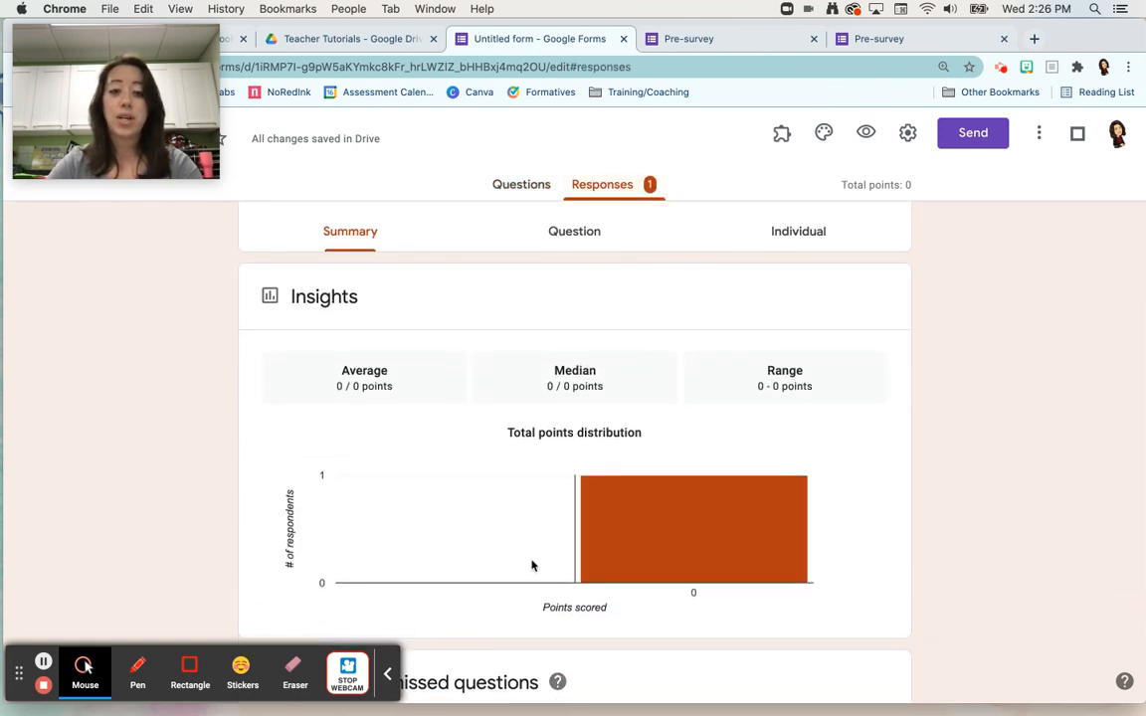
scroll(532, 563, down, 5)
scroll(543, 569, down, 10)
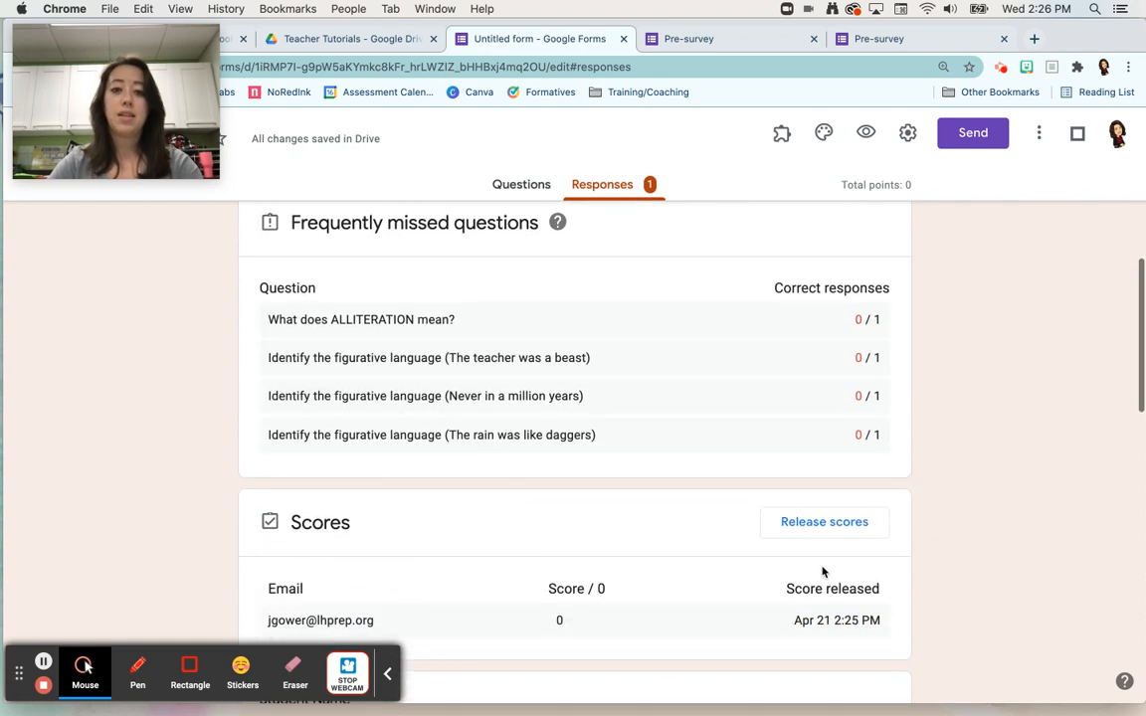
scroll(823, 572, down, 3)
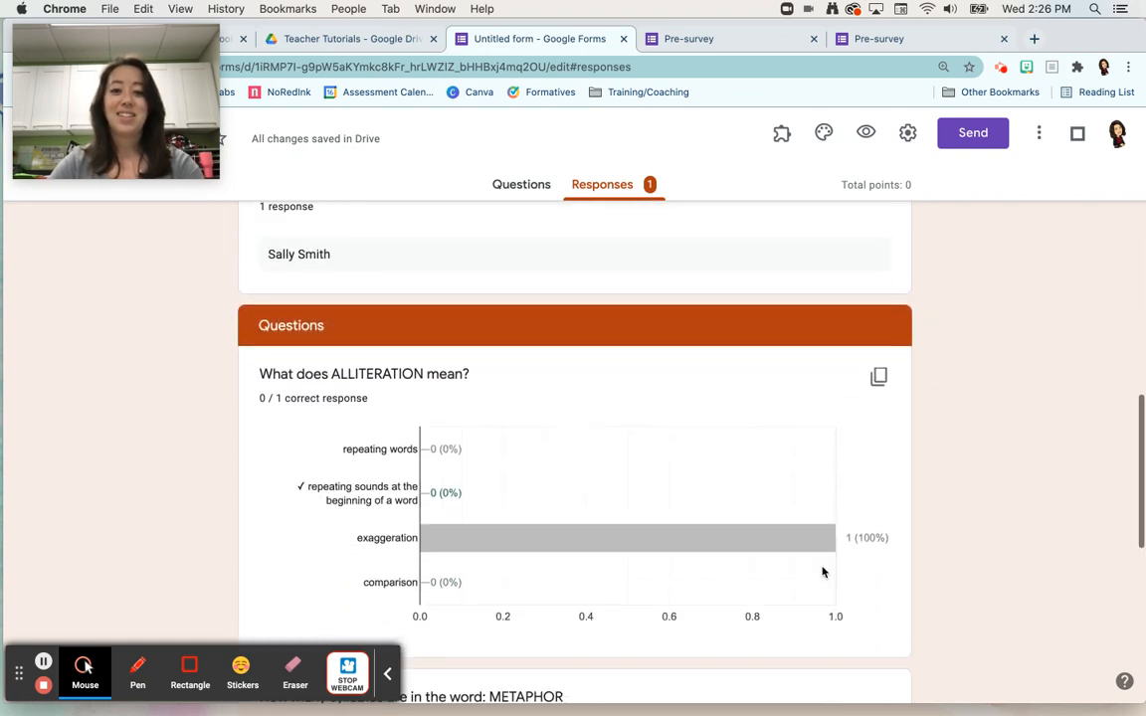
scroll(823, 572, up, 18)
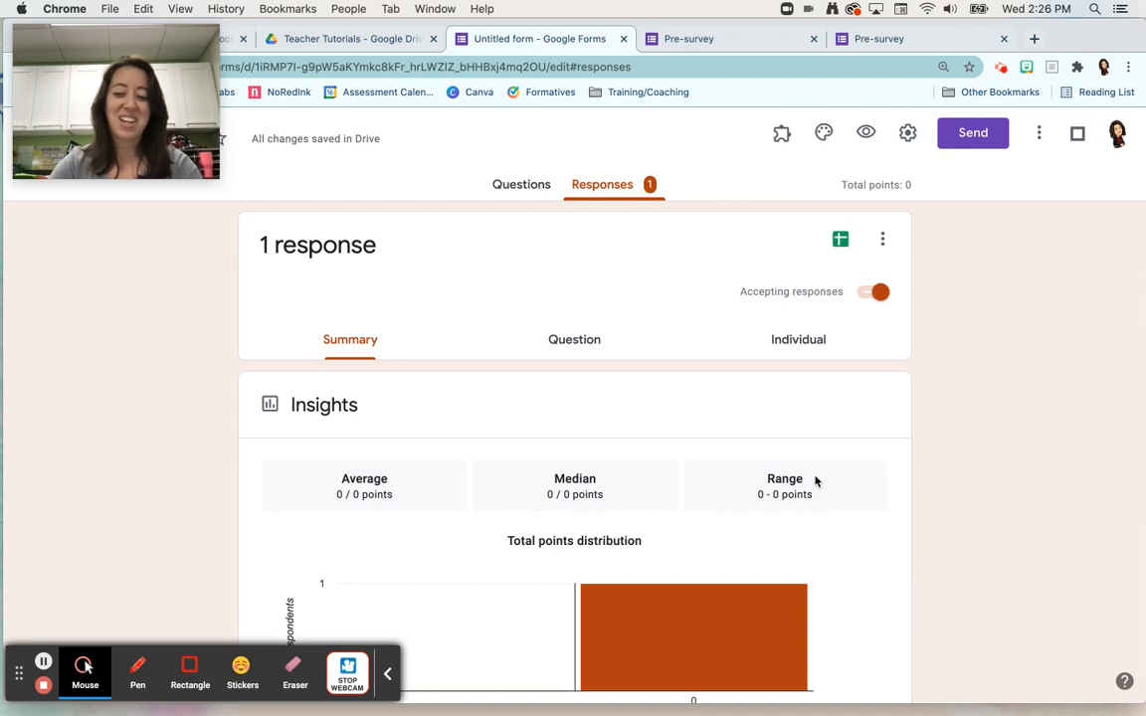
Step: View the responses by question, going from Student Name to the ALLITERATION question
click(590, 356)
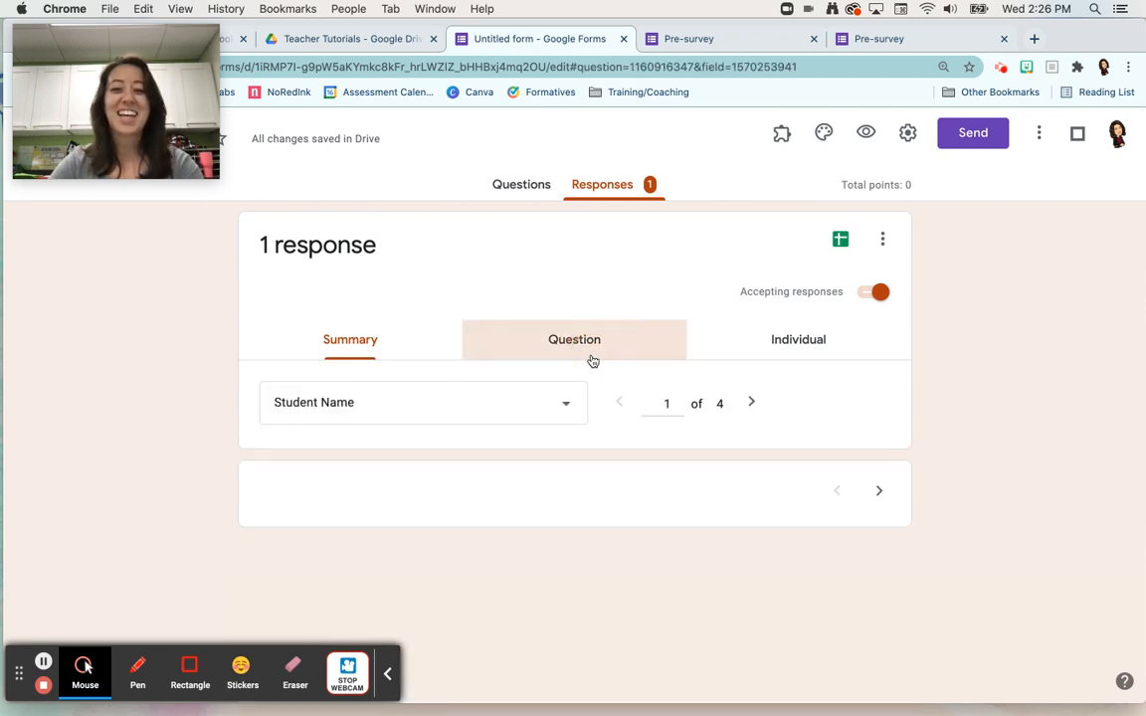
scroll(611, 451, down, 3)
scroll(611, 451, up, 2)
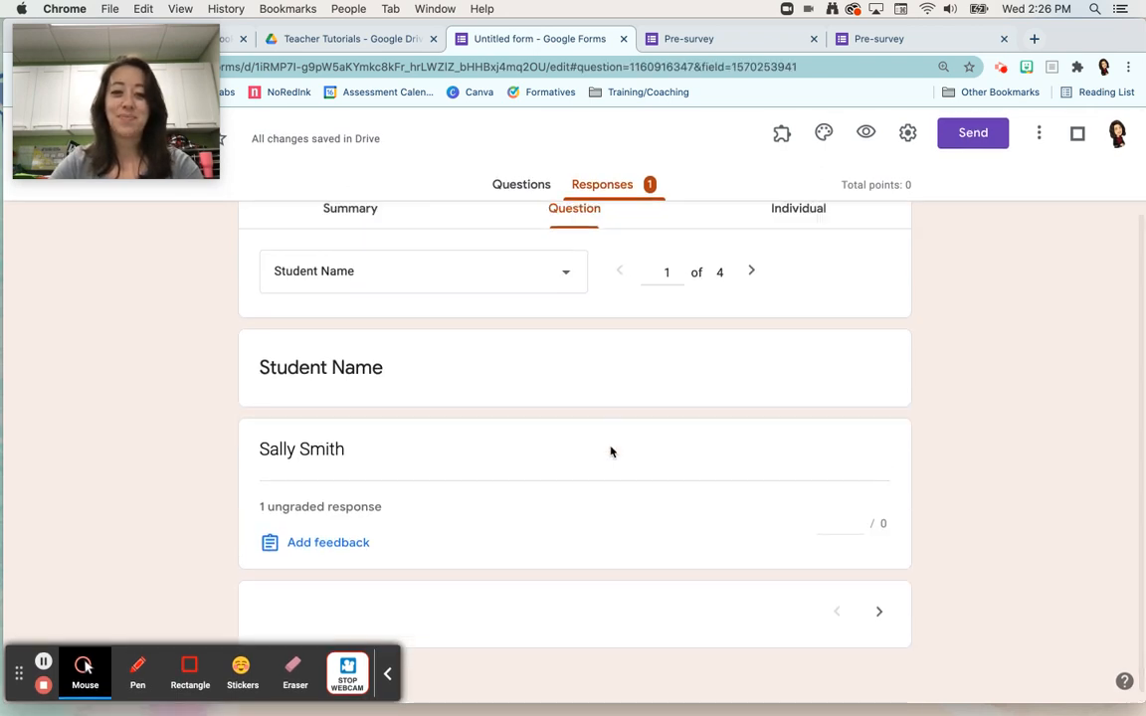
click(752, 356)
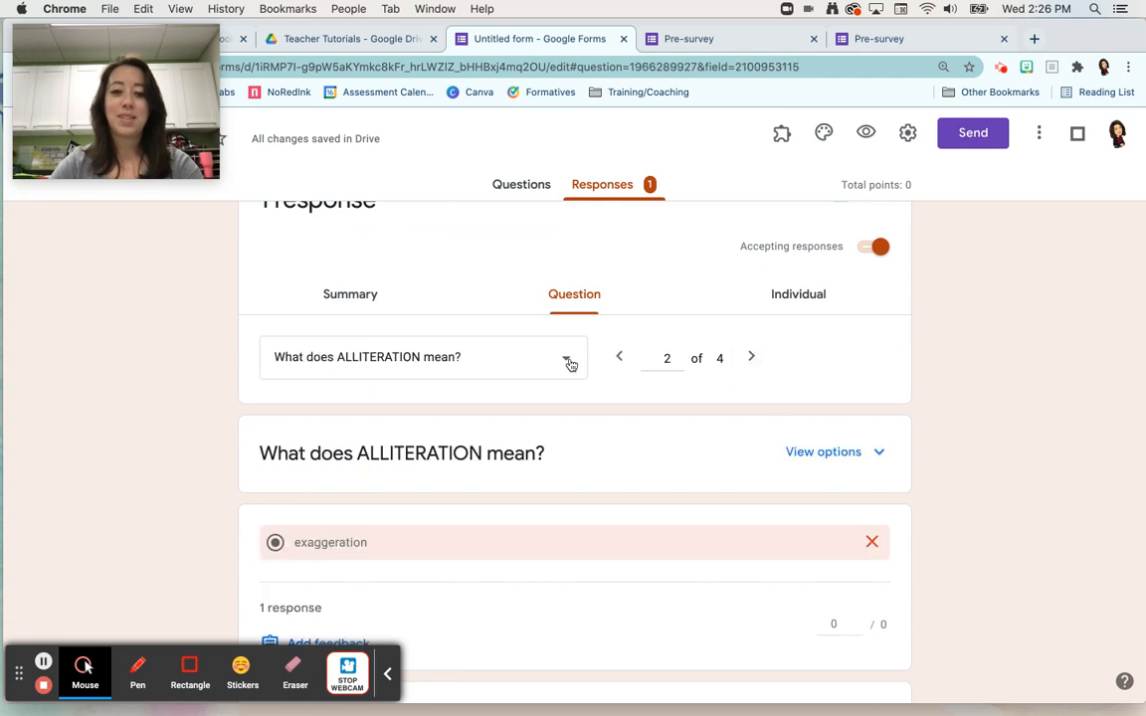
Step: View the individual response and examine its marked answers and the correct answer given for the ALLITERATION question
click(776, 311)
scroll(780, 434, down, 3)
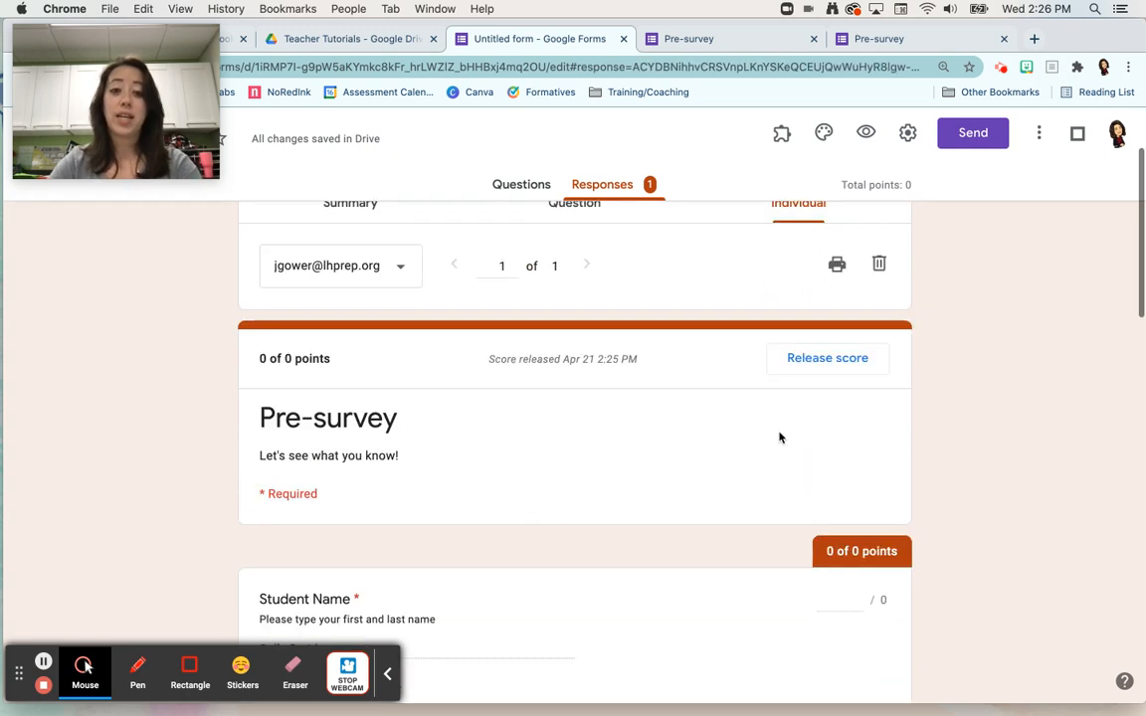
scroll(568, 436, down, 2)
scroll(567, 435, down, 5)
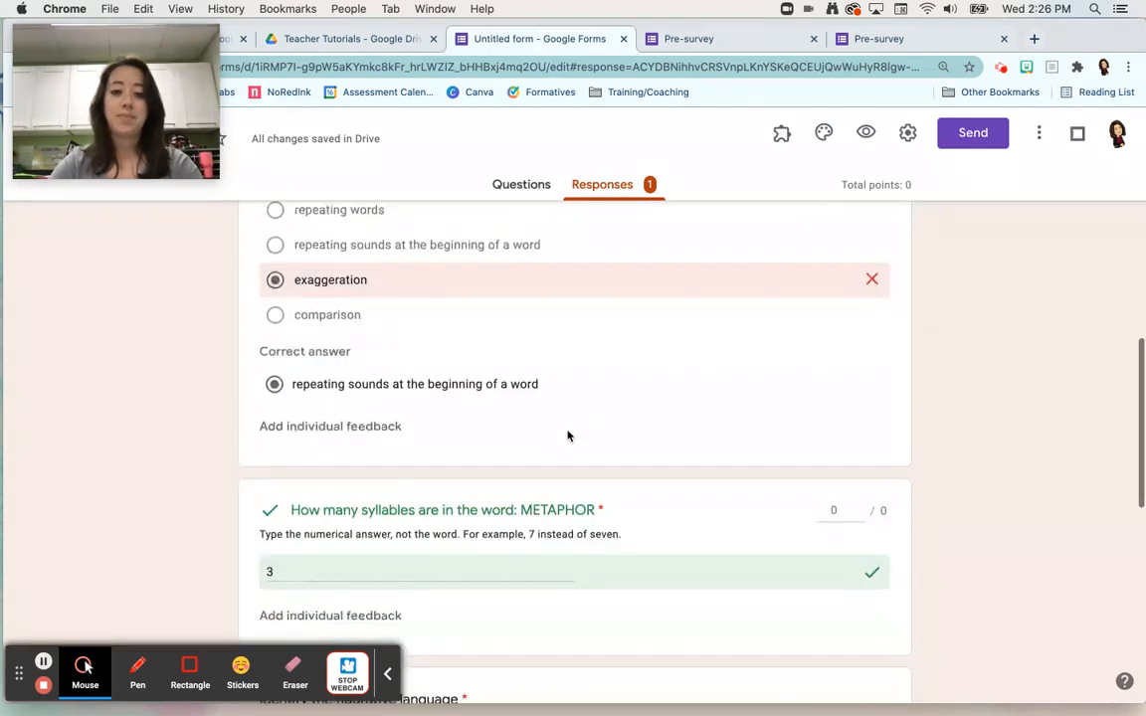
scroll(568, 438, up, 10)
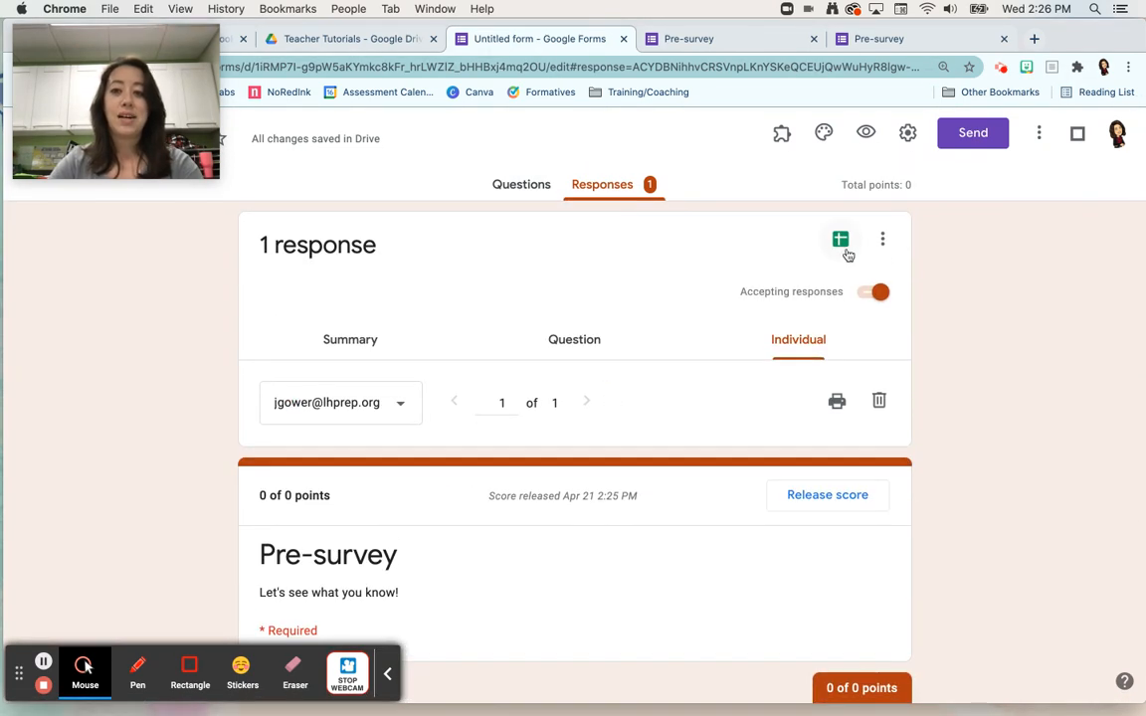
Step: Create a new linked spreadsheet for the form's responses, keeping the name "Untitled form (Responses)"
click(841, 244)
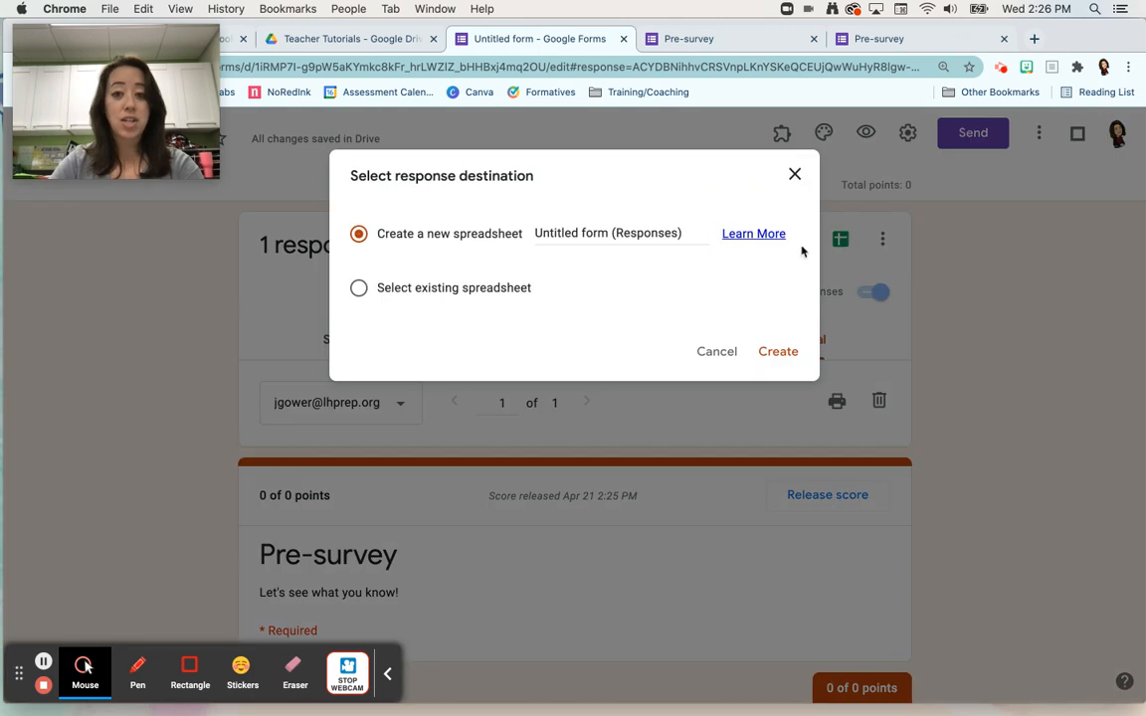
click(580, 233)
click(767, 349)
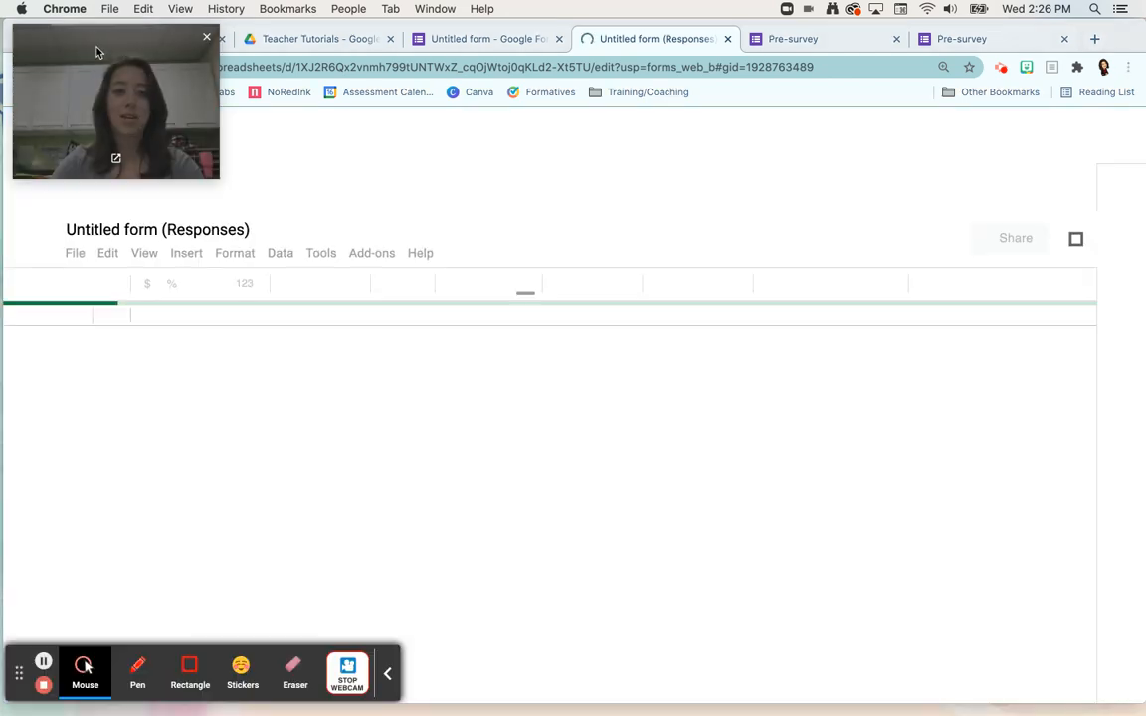
drag(98, 49, 831, 96)
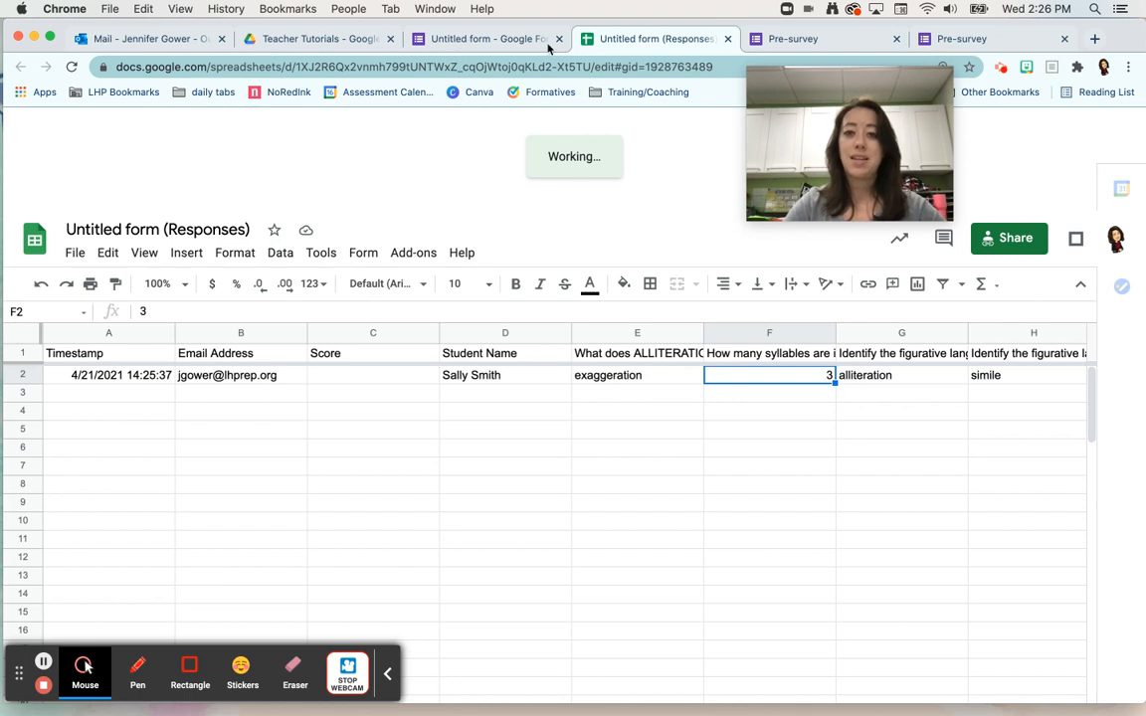
Step: Return to the form's questions and generate a shortened link for sending the form, keeping automatic email collection on
click(510, 41)
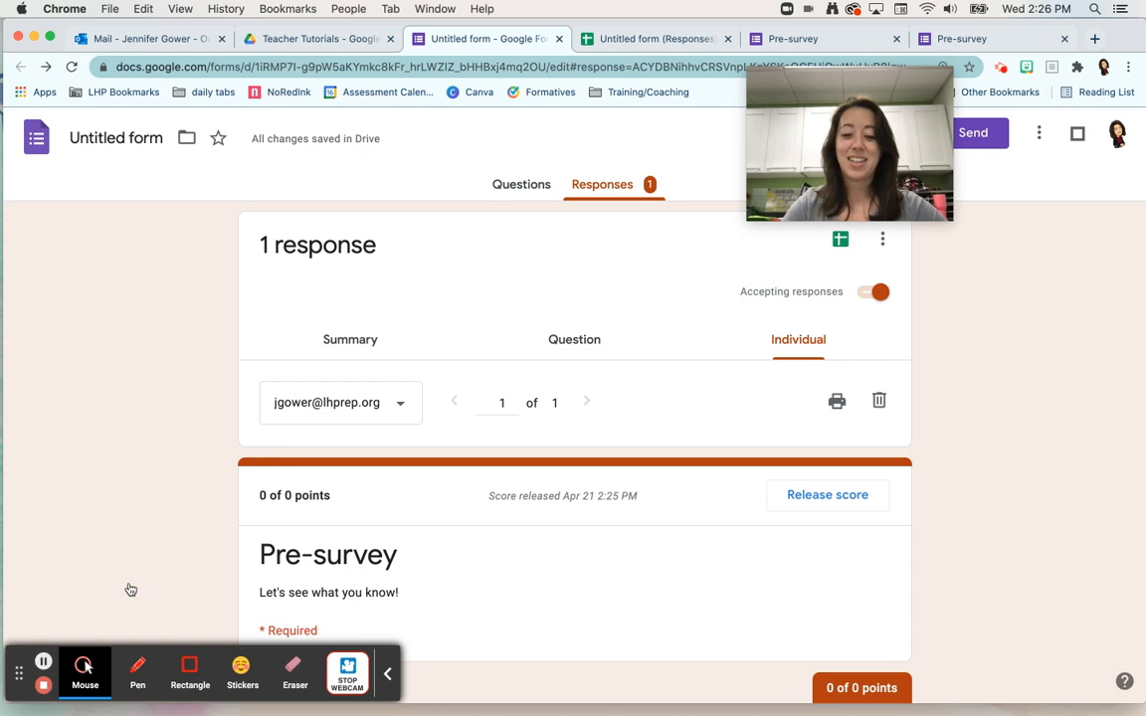
drag(937, 149, 202, 312)
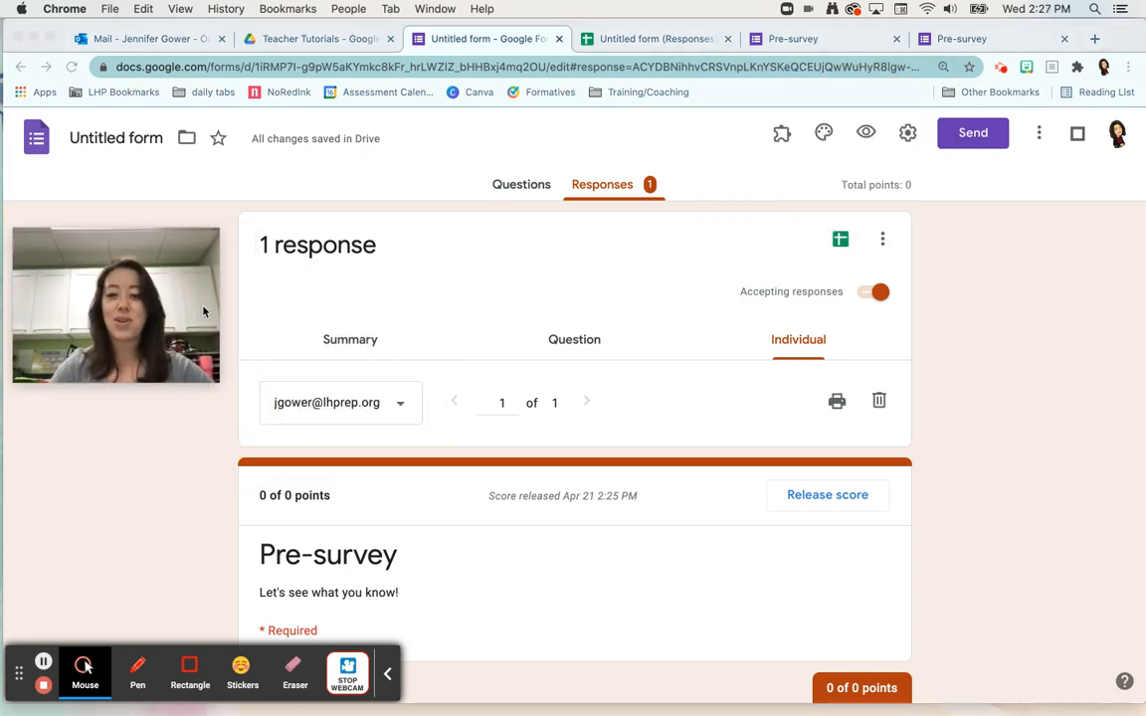
click(518, 186)
click(522, 188)
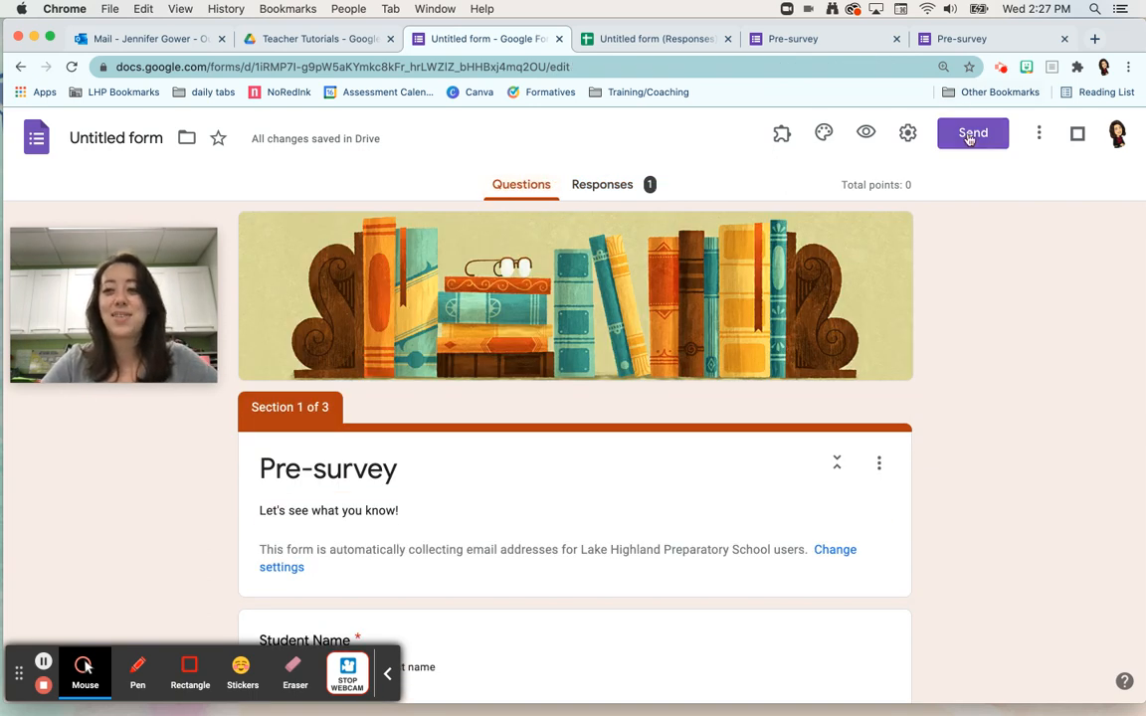
click(970, 138)
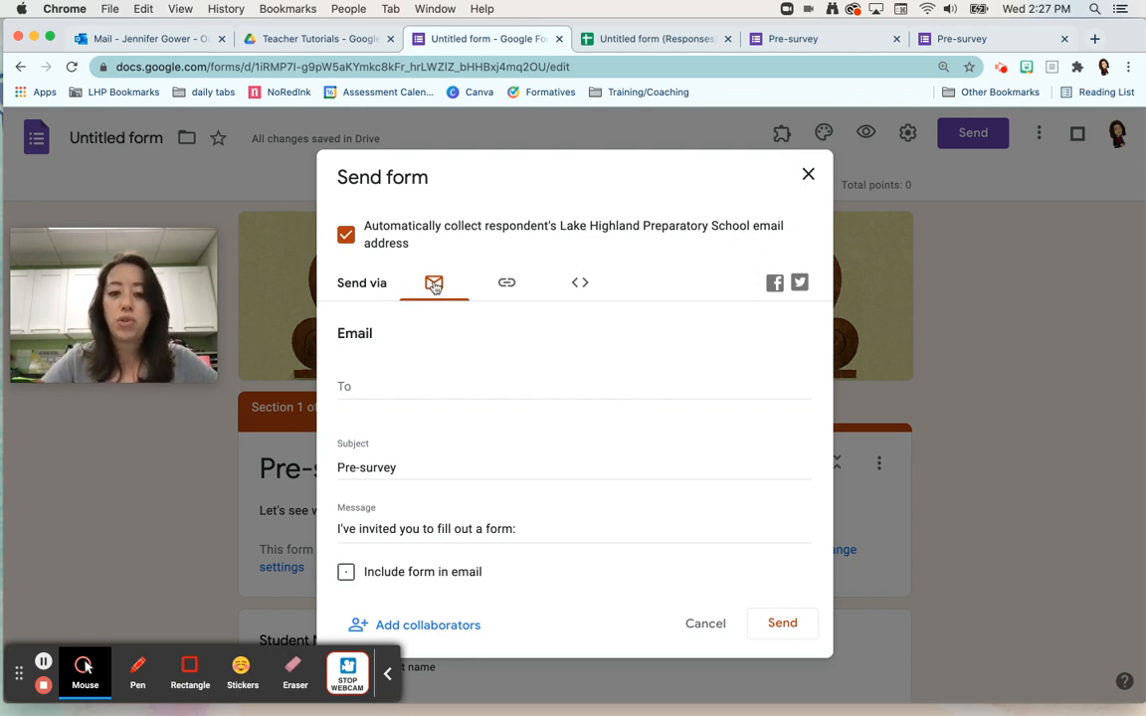
click(507, 285)
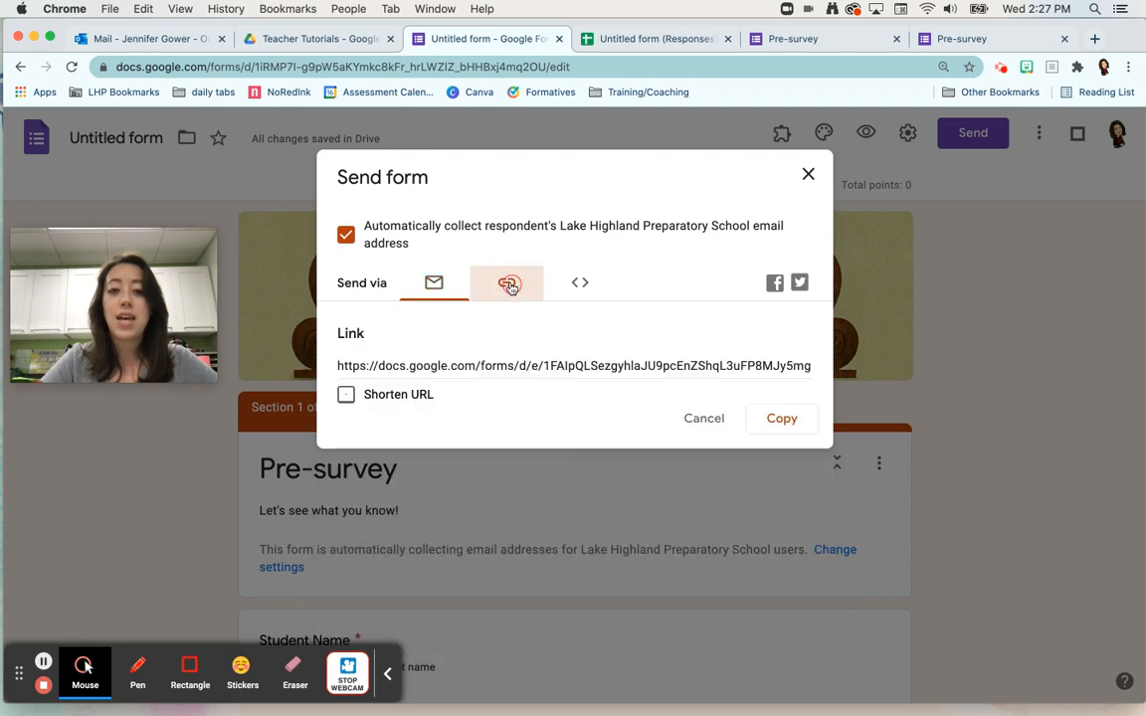
click(402, 396)
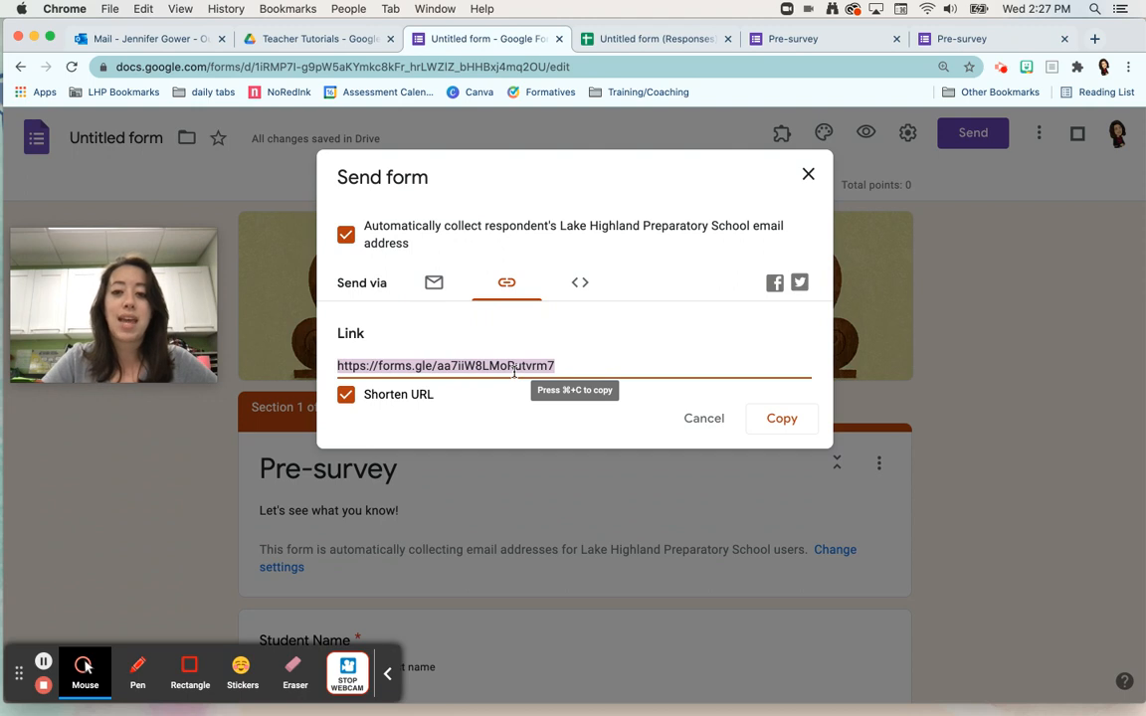
Step: View the embed HTML code for the form with its width and height options, and close the sending options without sending
click(579, 287)
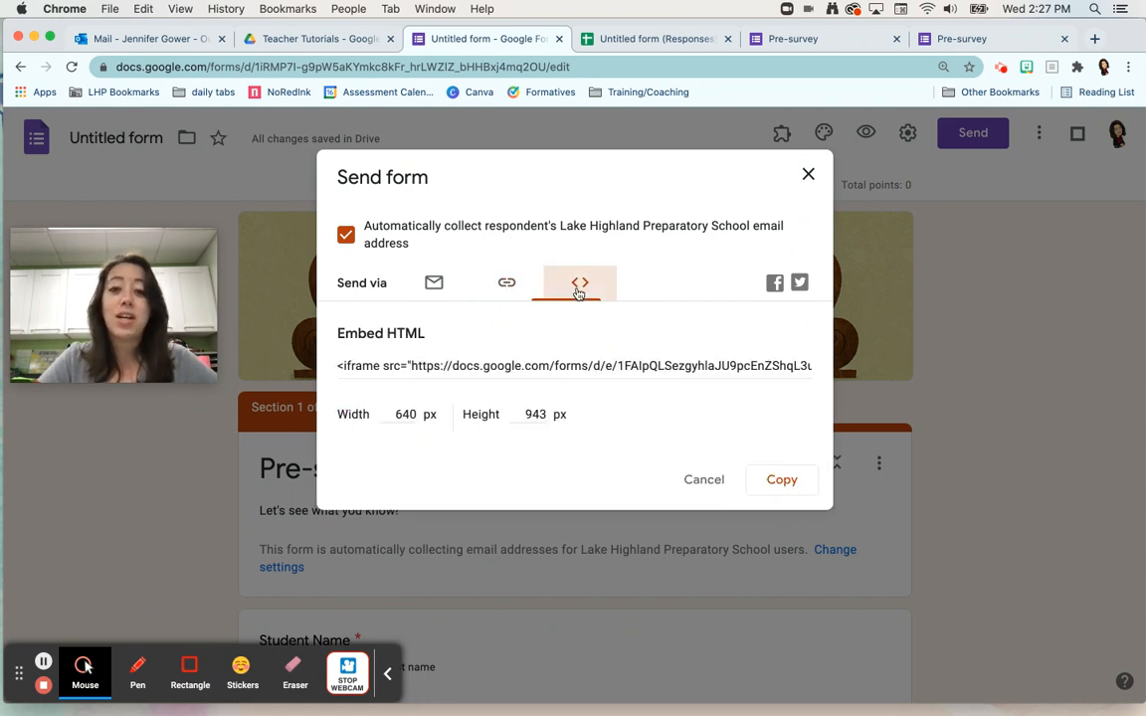
click(456, 360)
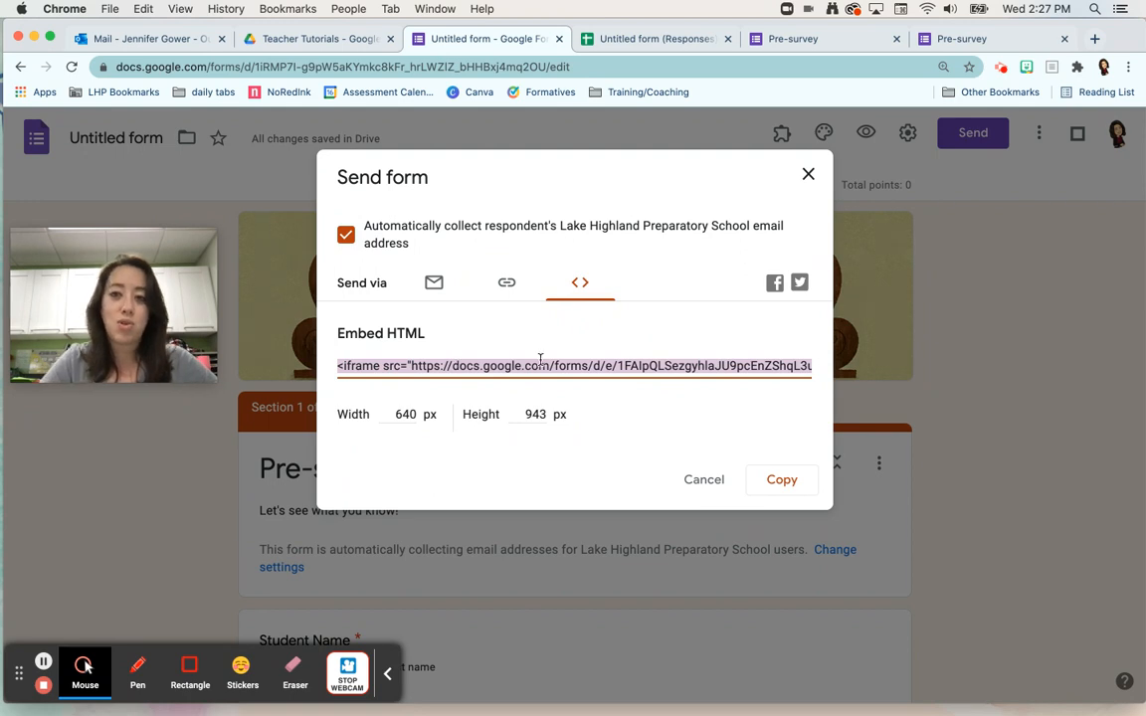
click(808, 185)
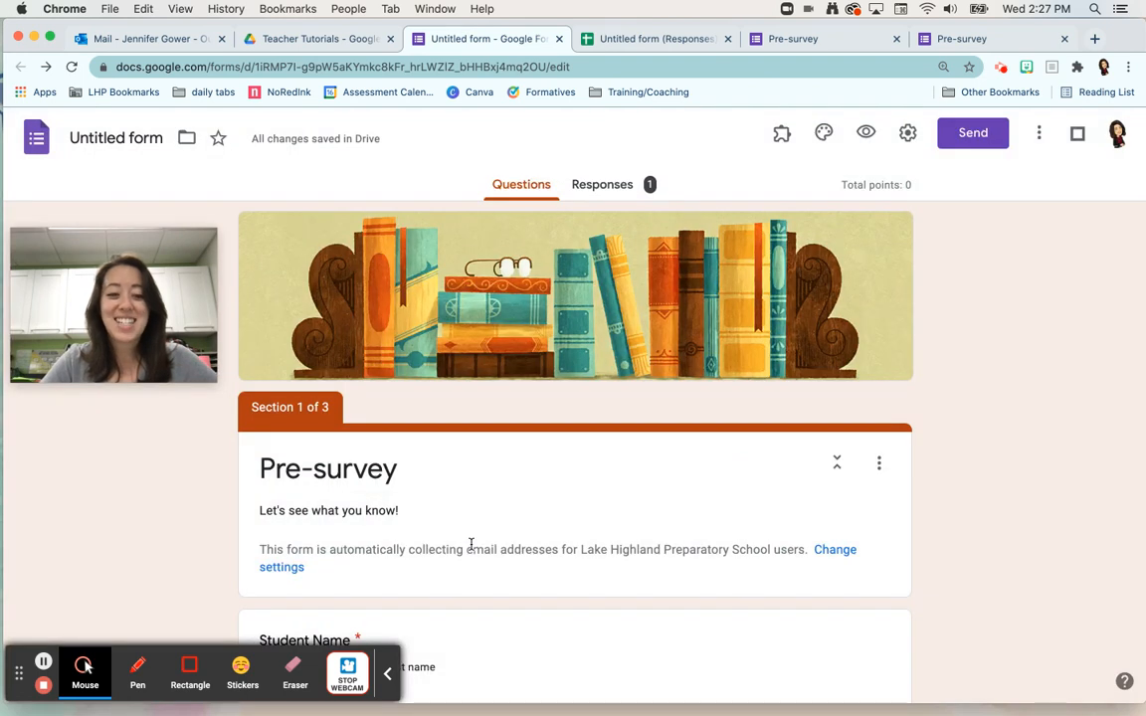